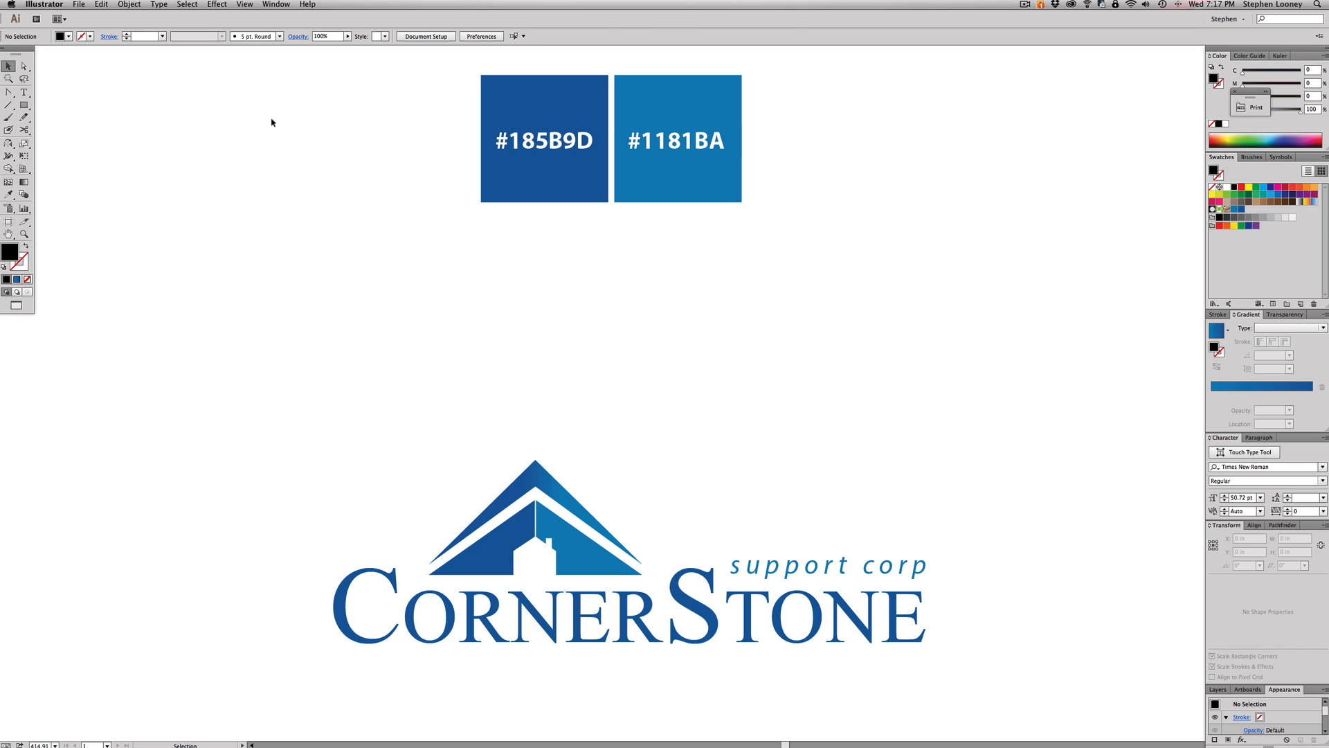
- Add the text "cornerstone" in Times New Roman, 50.72 pt, and position it in the empty space above the finished logo
key(t)
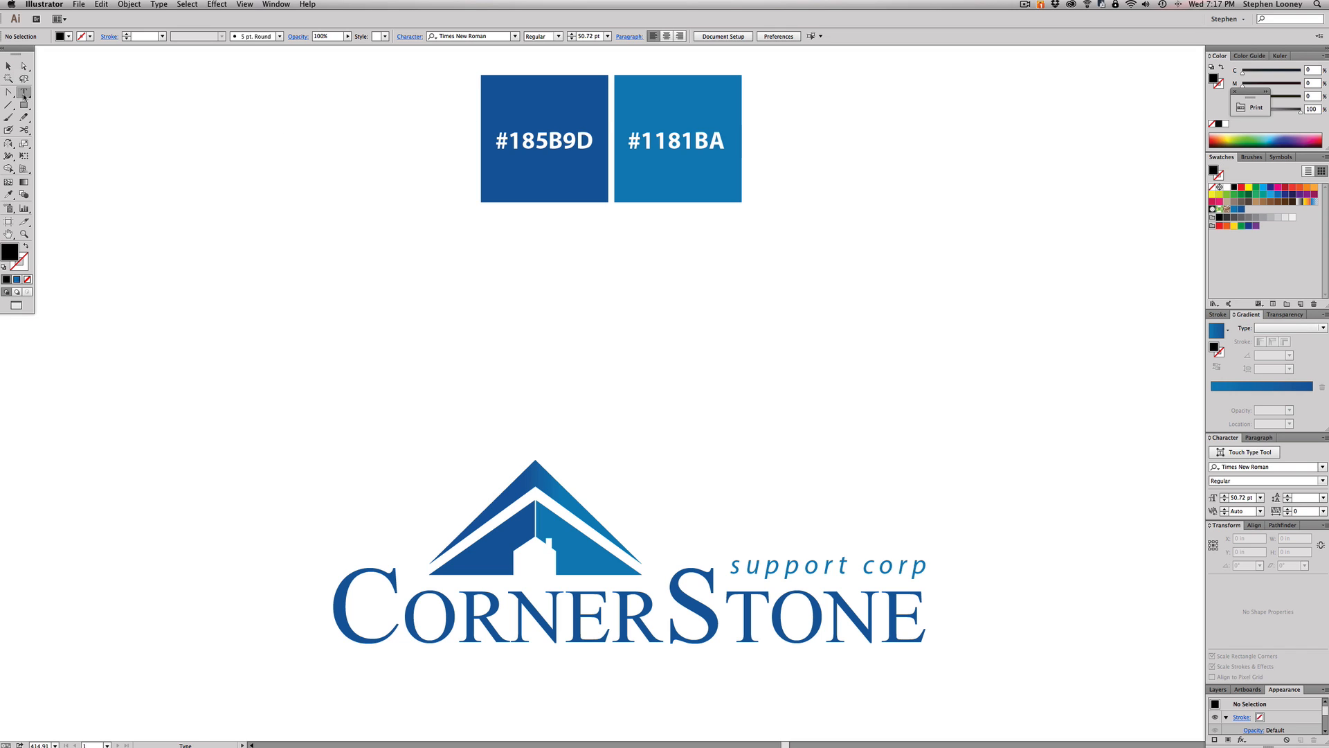
click(410, 339)
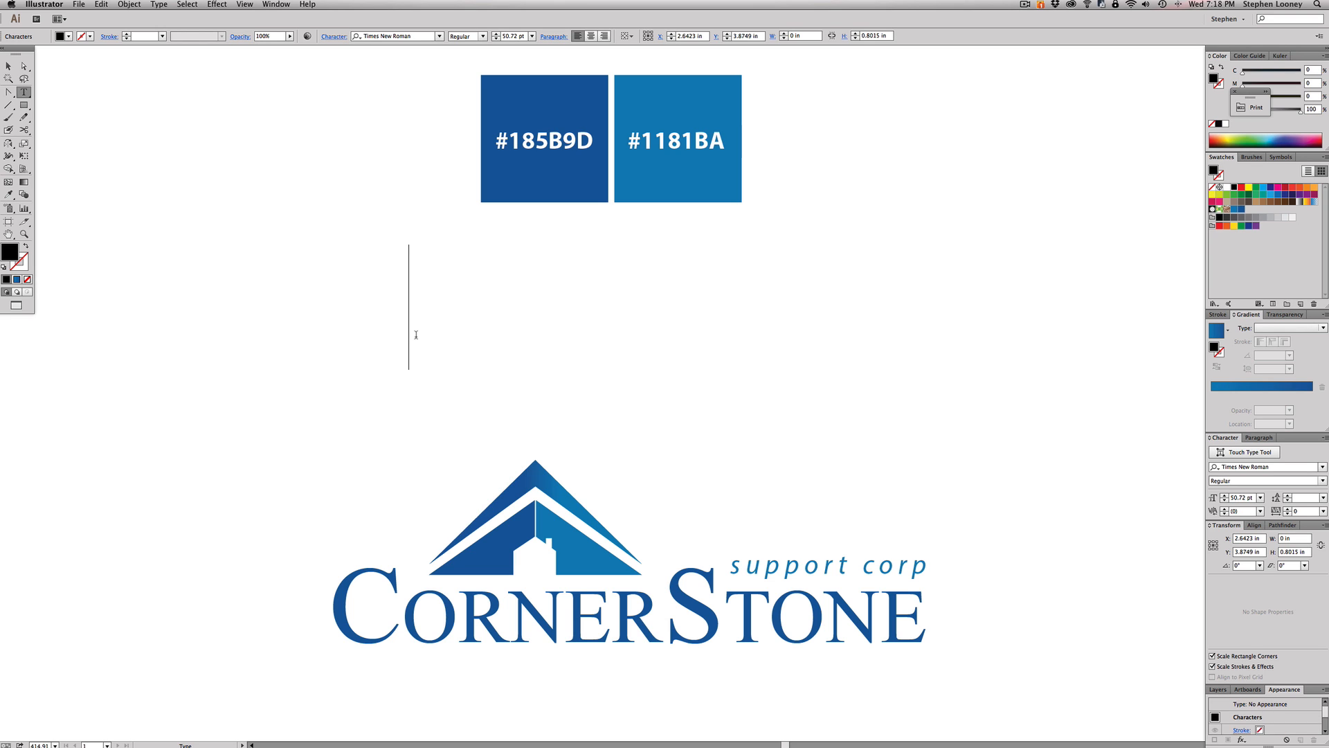
text(corner)
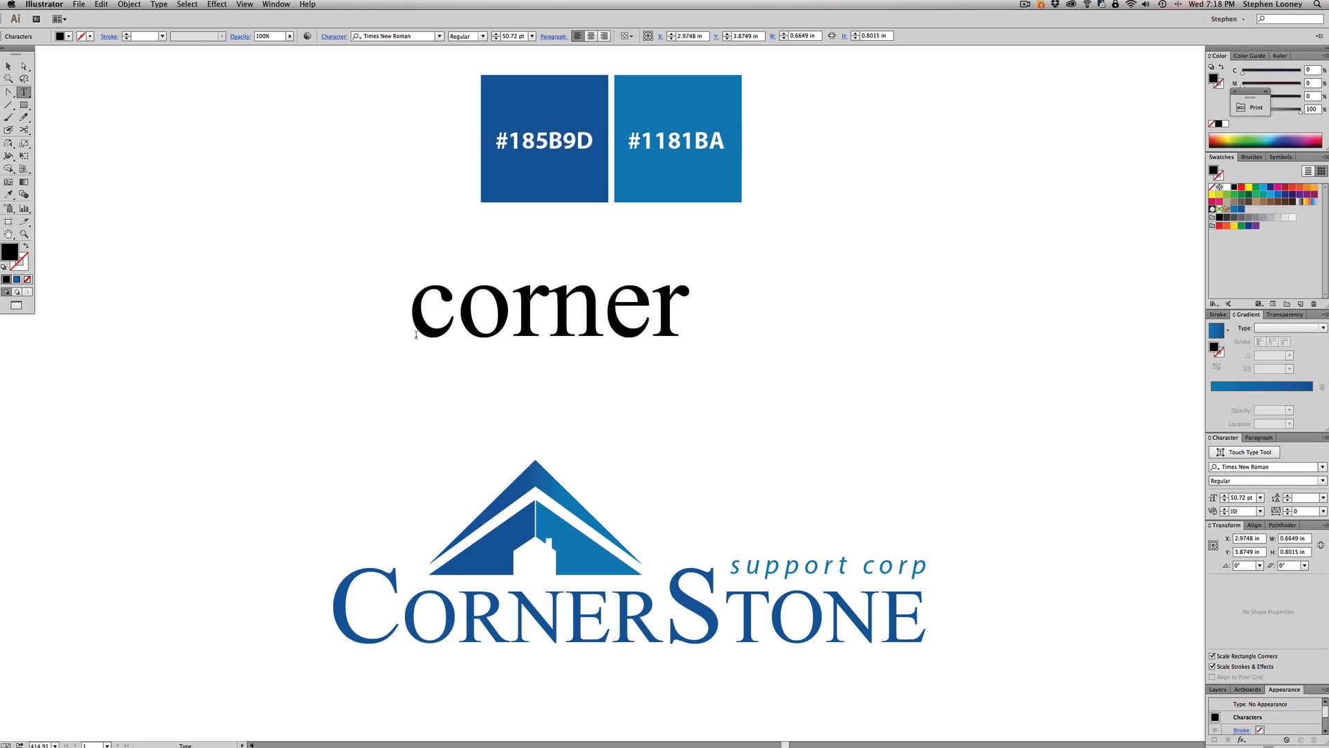
text(stone)
key(Escape)
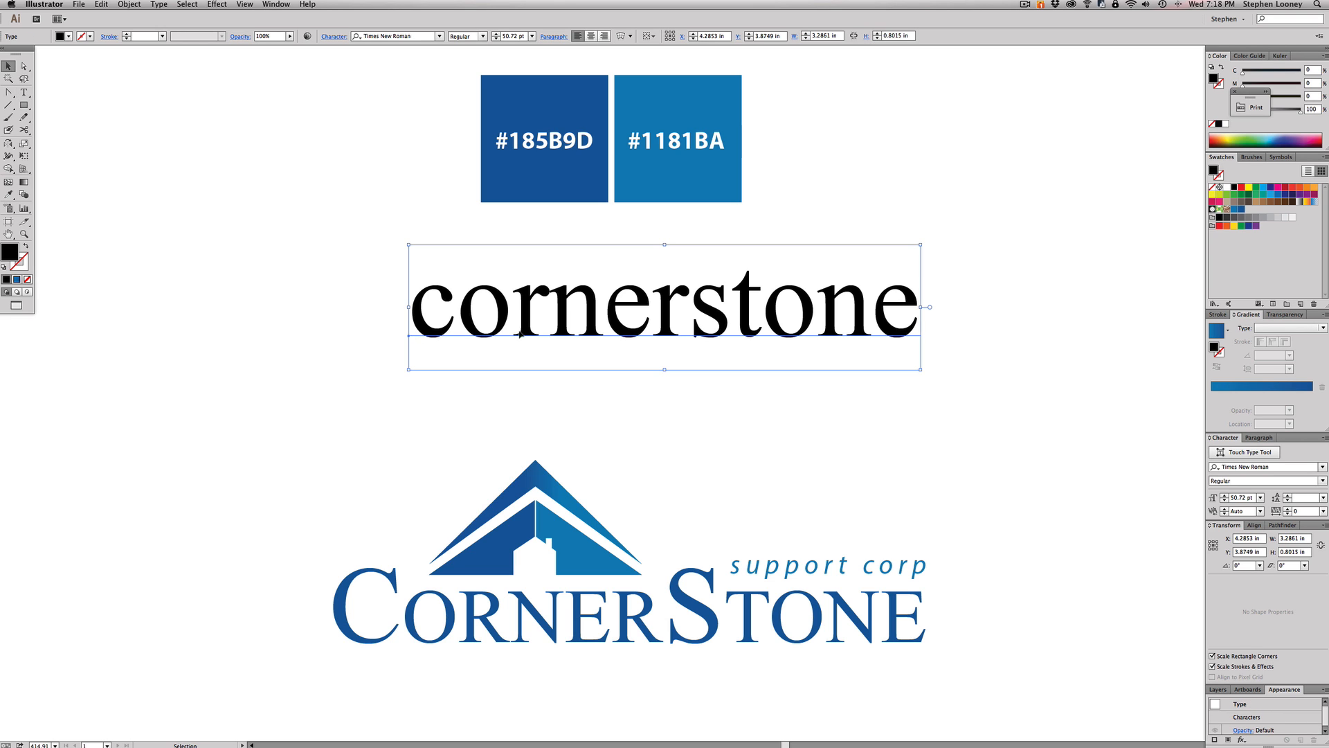
drag(521, 335, 459, 362)
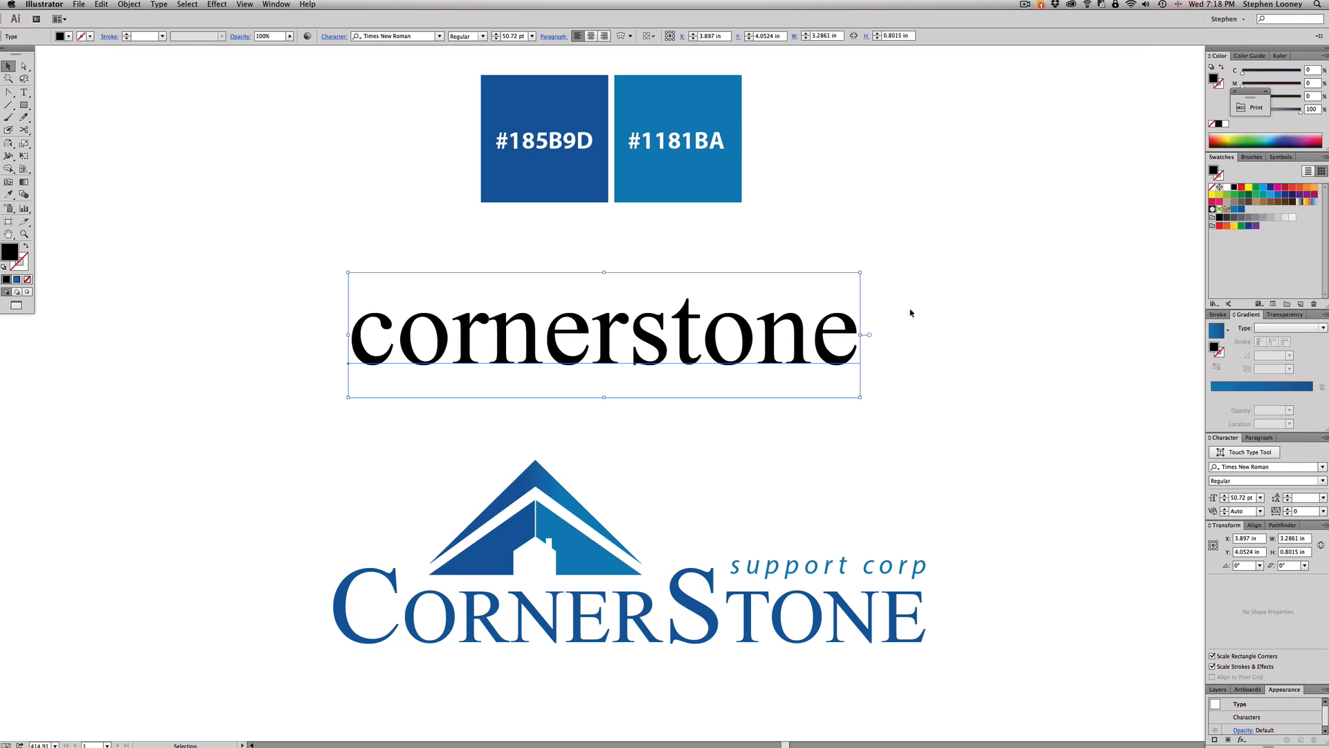
- Apply Small Caps to the "cornerstone" text and retype its C and second S as capitals so it reads "CornerStone"
click(1324, 438)
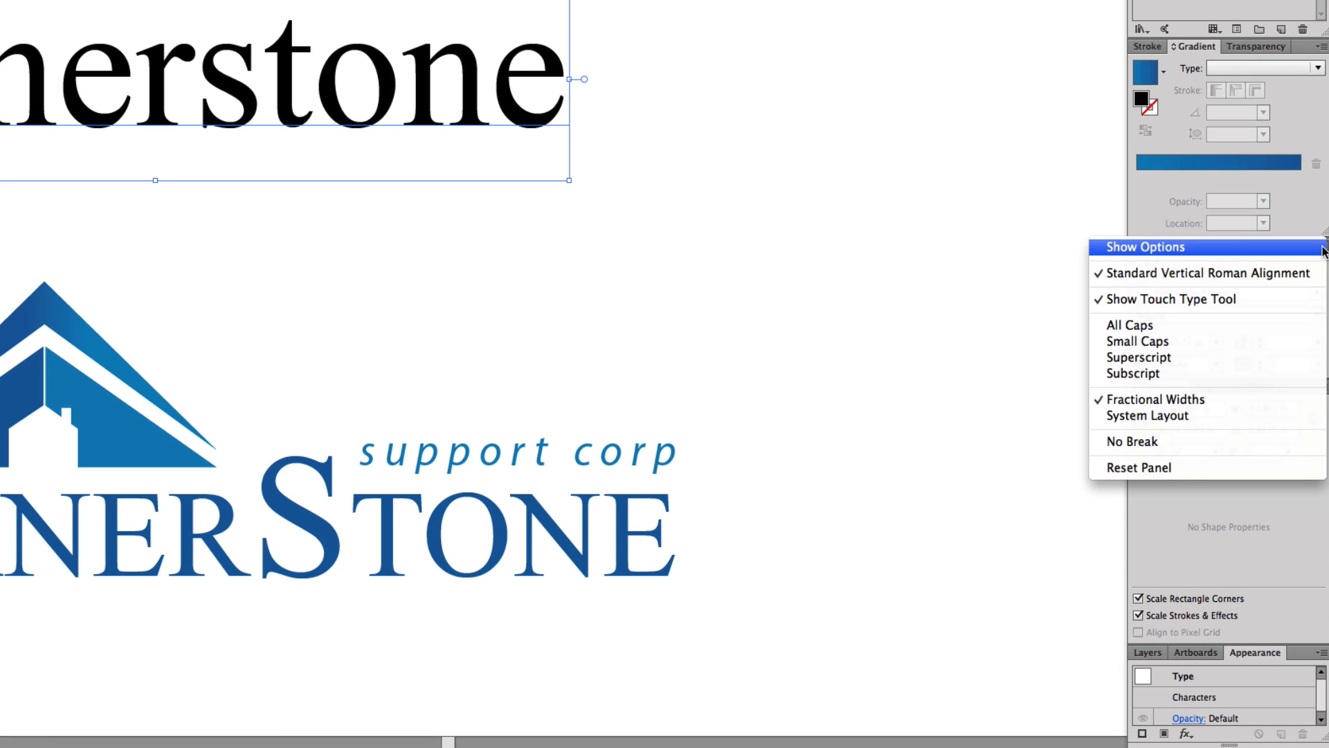
click(1156, 342)
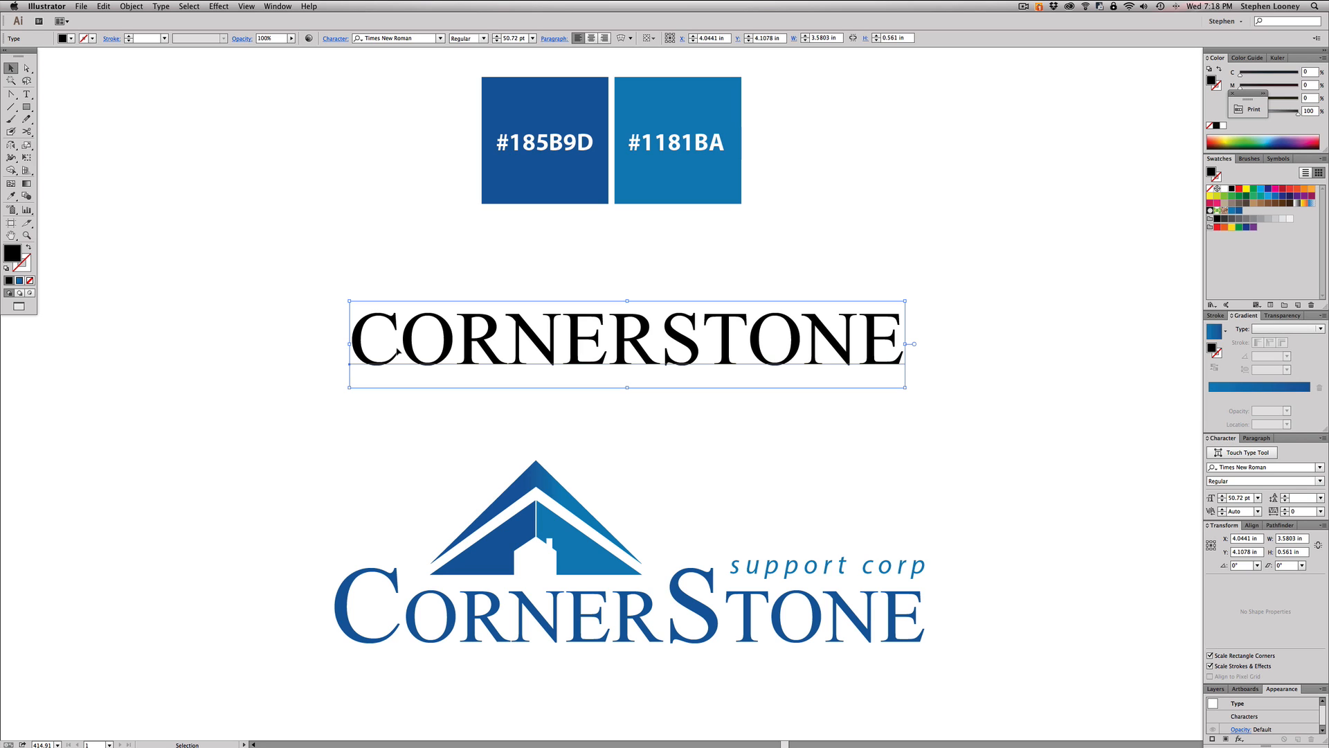
double_click(403, 350)
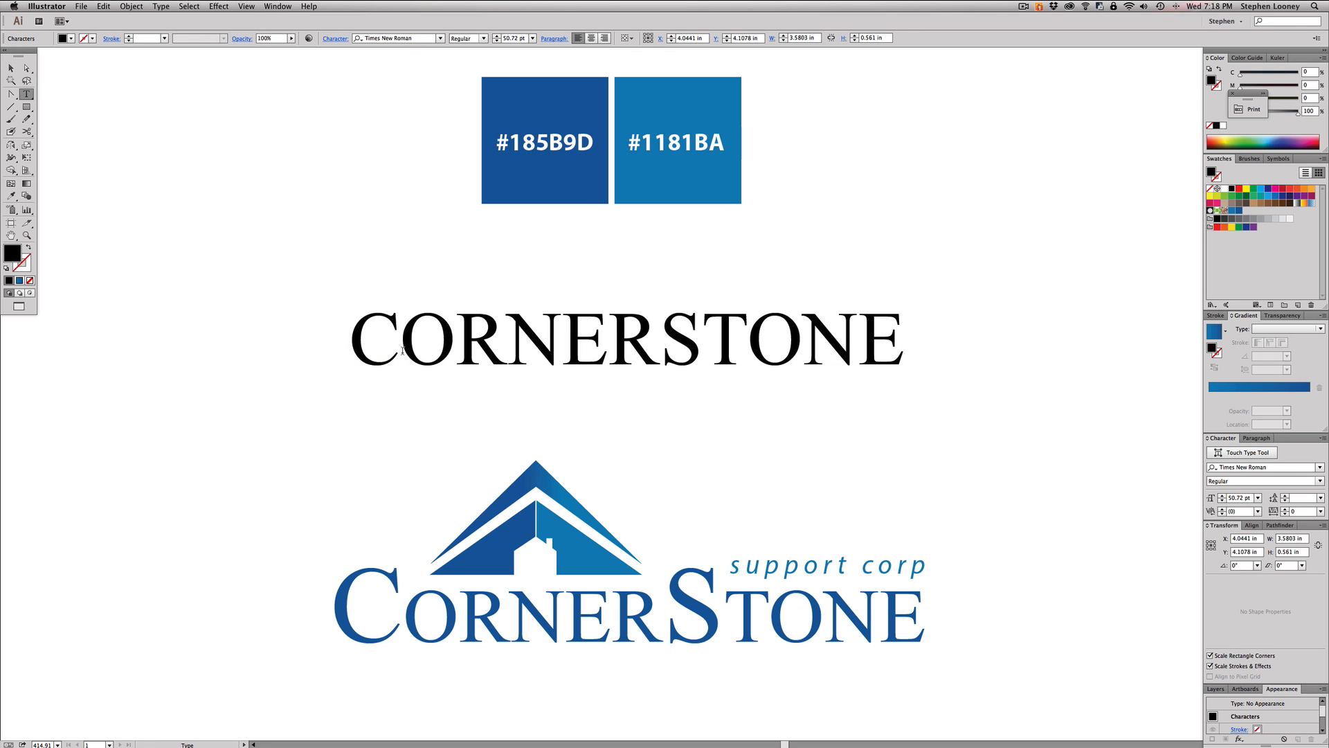
drag(402, 349, 364, 349)
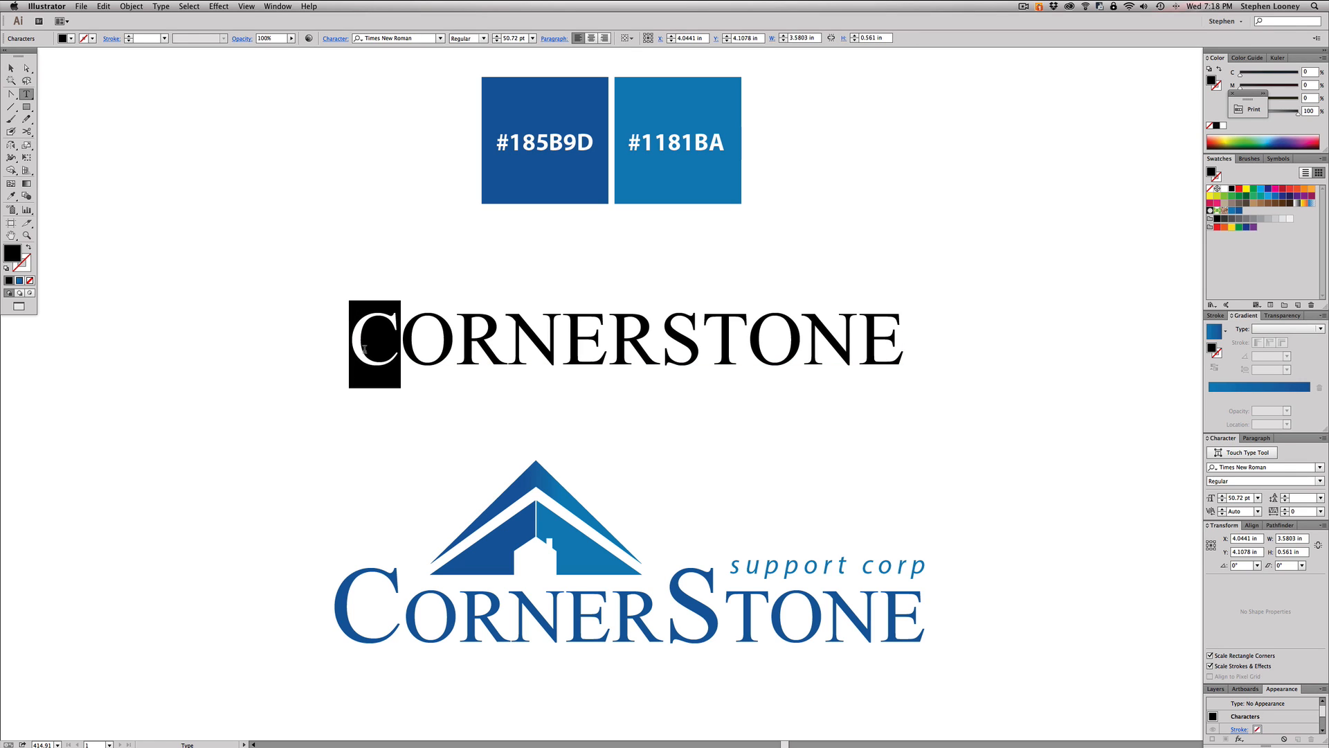
text(C)
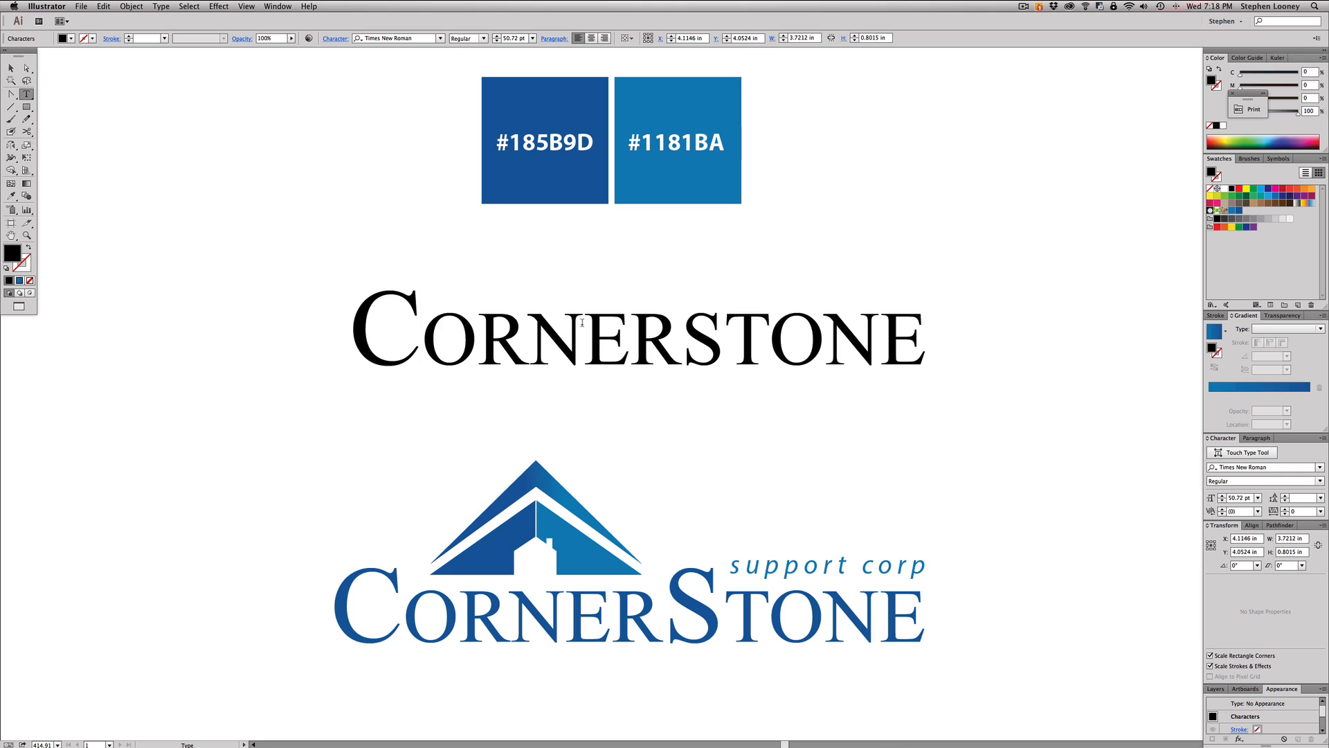
drag(724, 324, 682, 324)
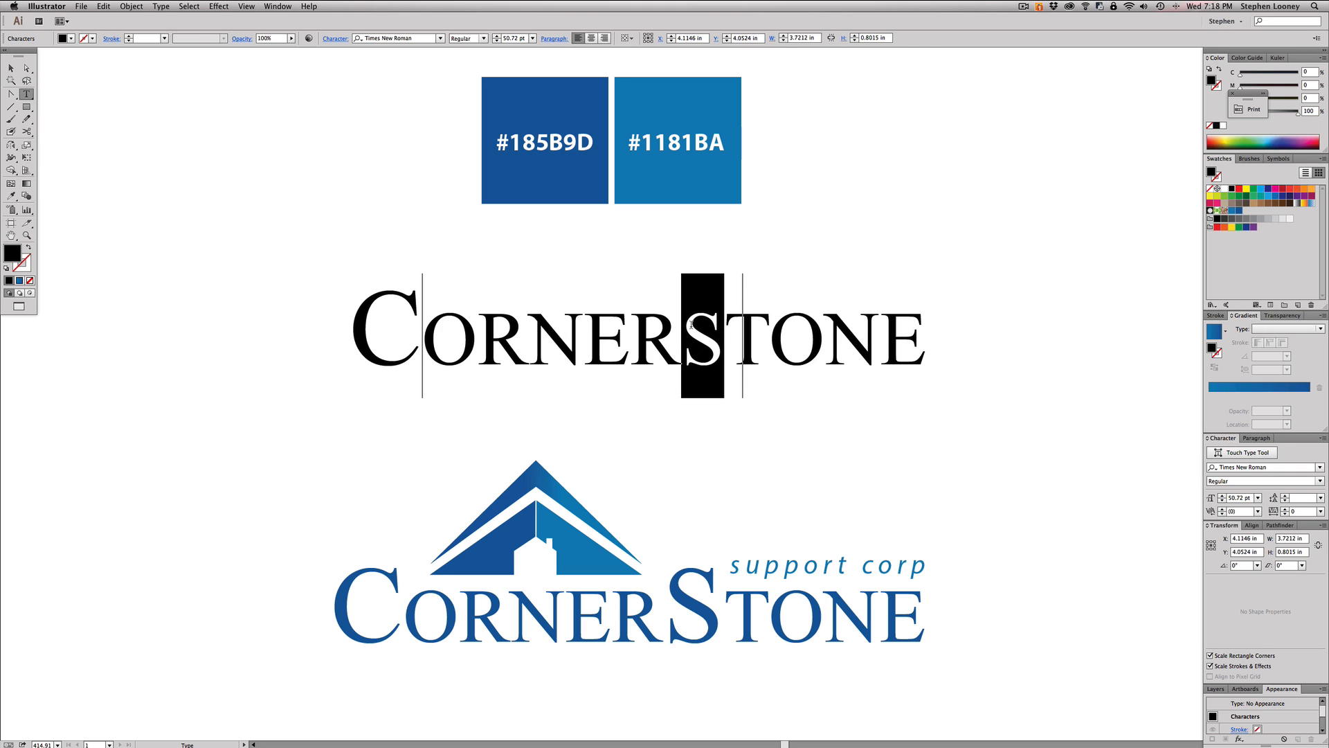
text(S)
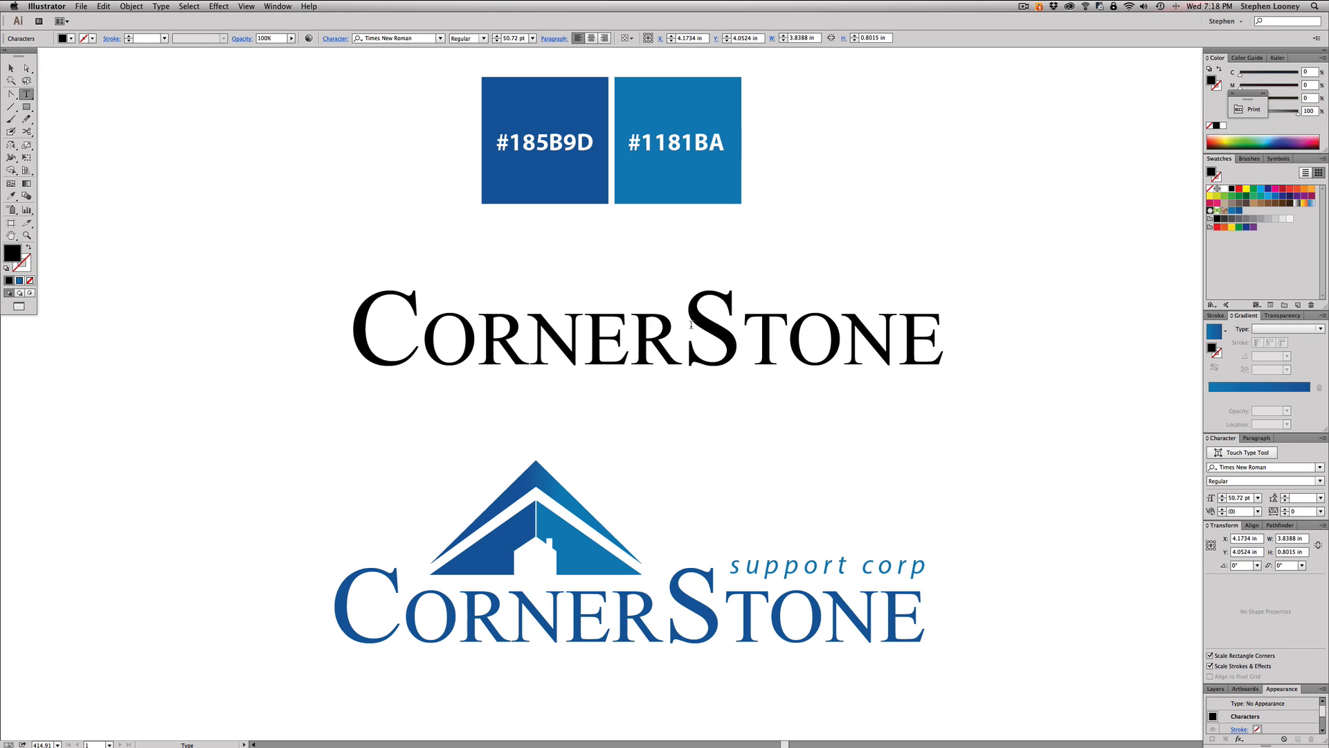
key(Escape)
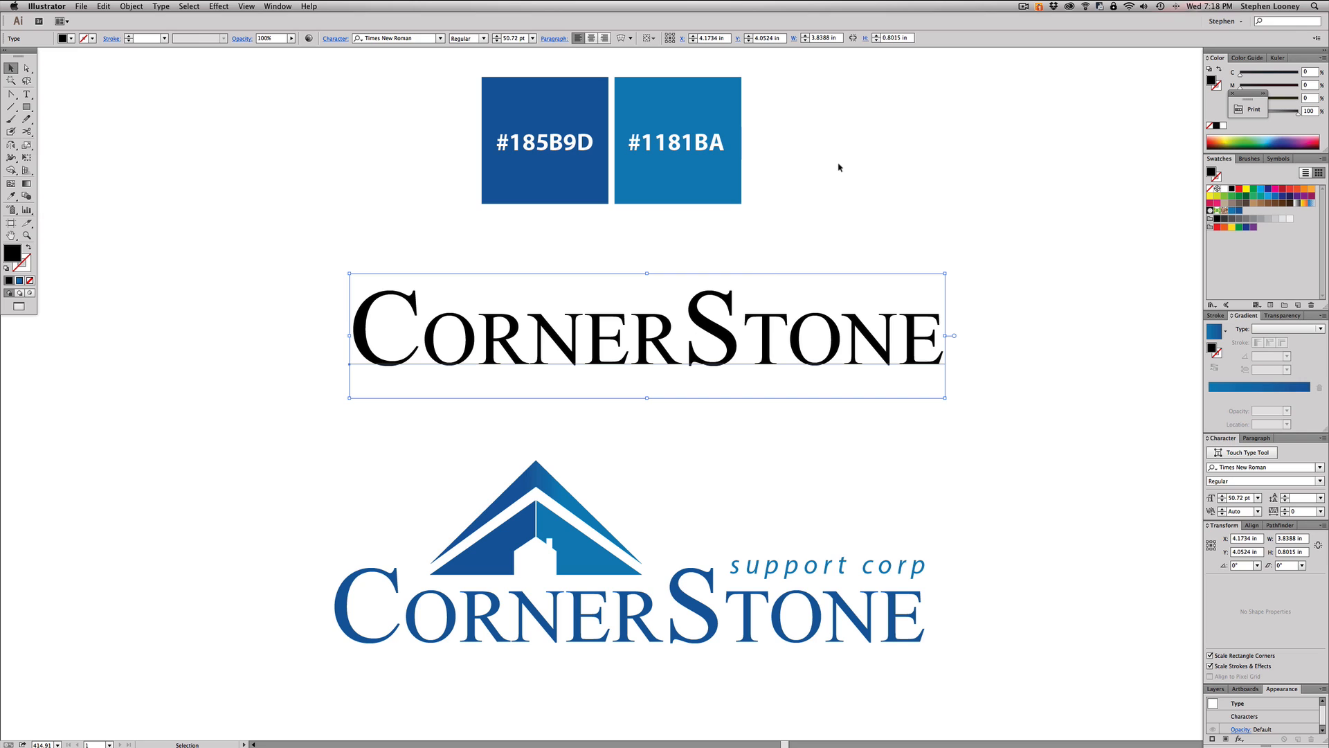
click(683, 421)
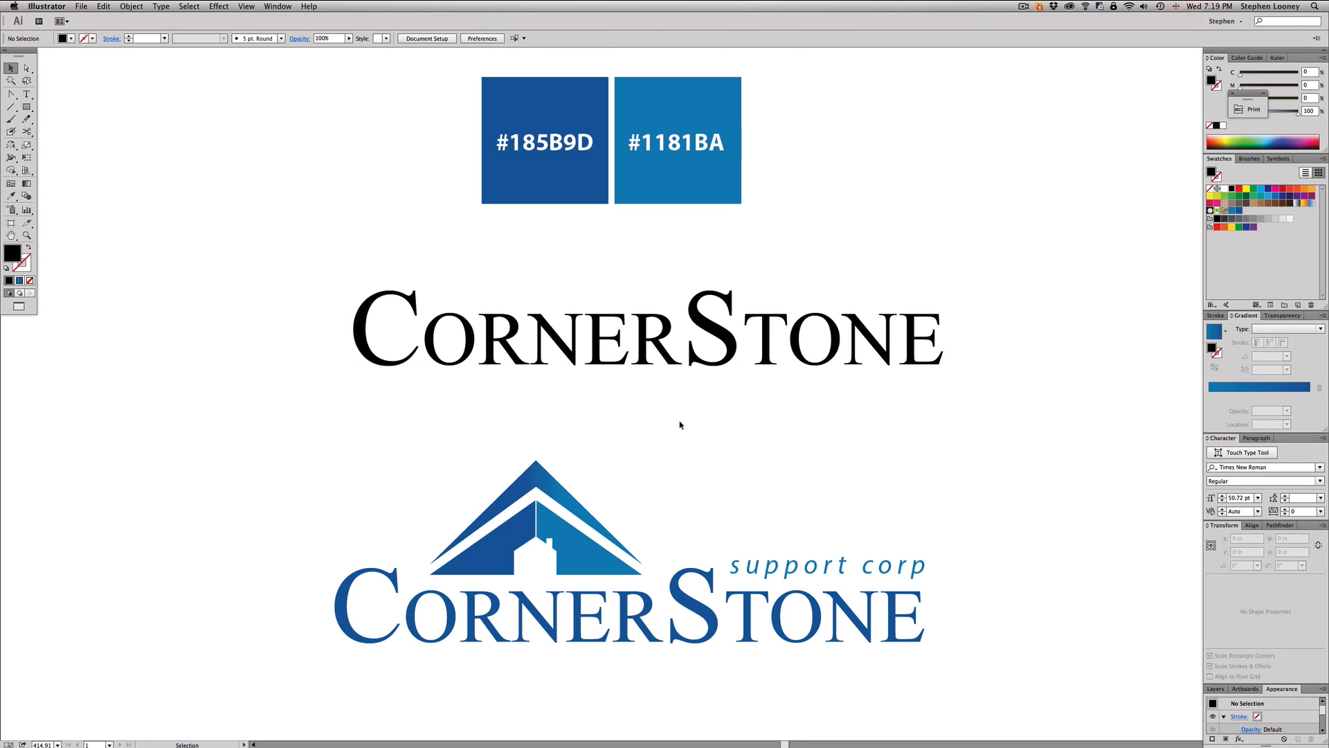
- Fill the new "CornerStone" text with the dark blue swatch matching #185B9D and move it slightly down
click(920, 340)
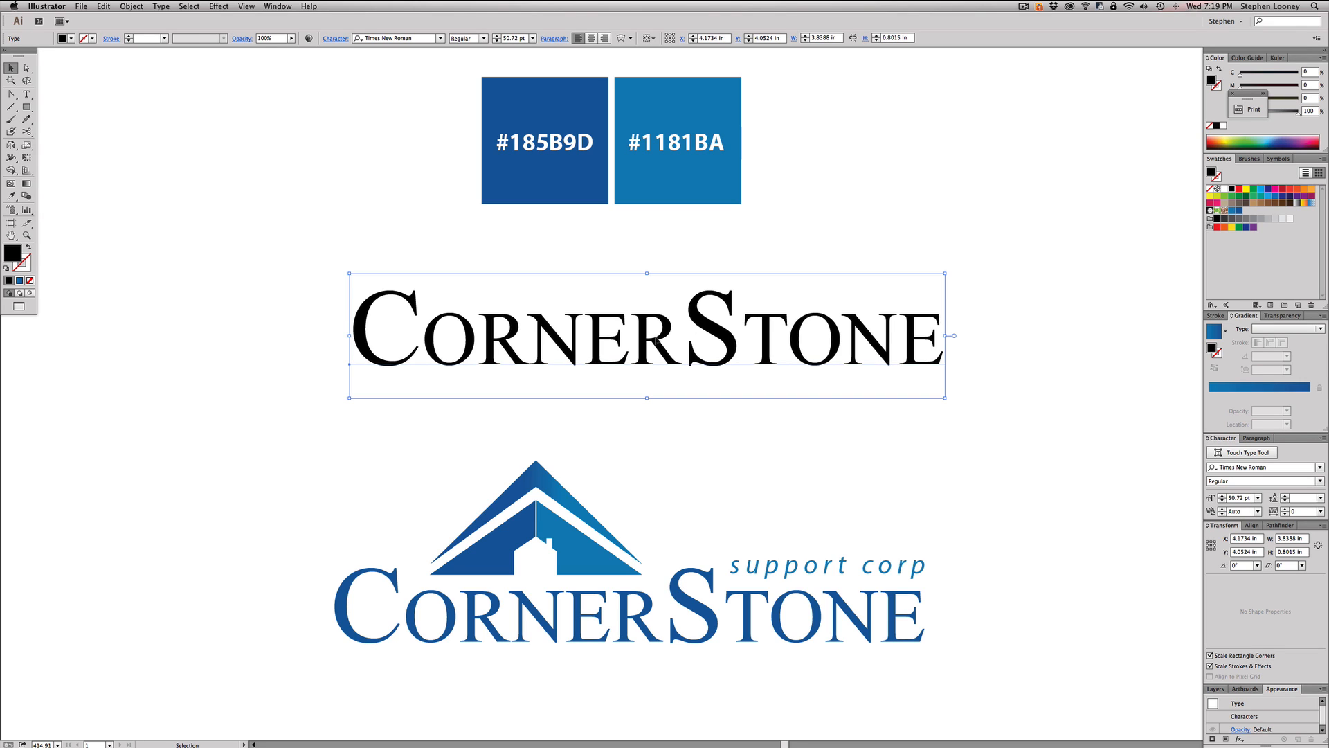
click(1238, 211)
drag(692, 325, 681, 362)
click(833, 253)
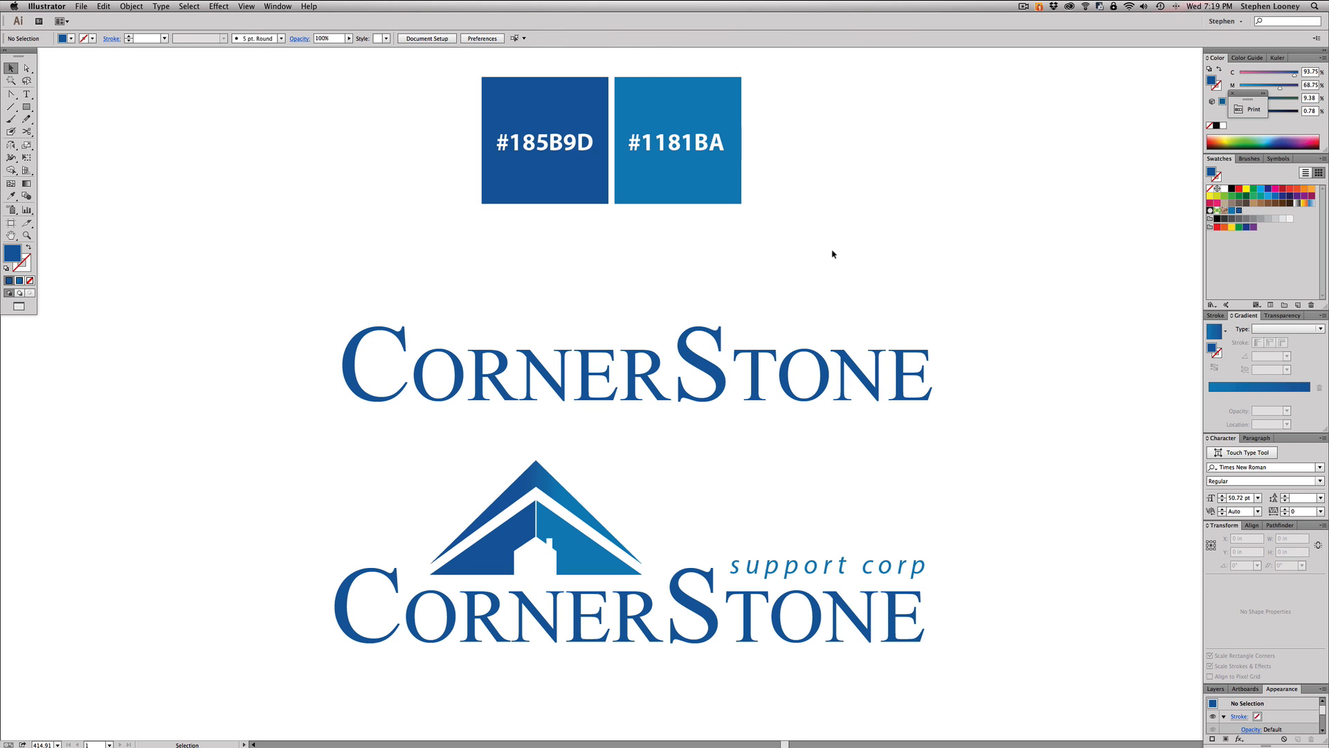
- Add a separate text line reading "support corp" and position it above the new "CornerStone" wordmark
scroll(748, 291, up, 1)
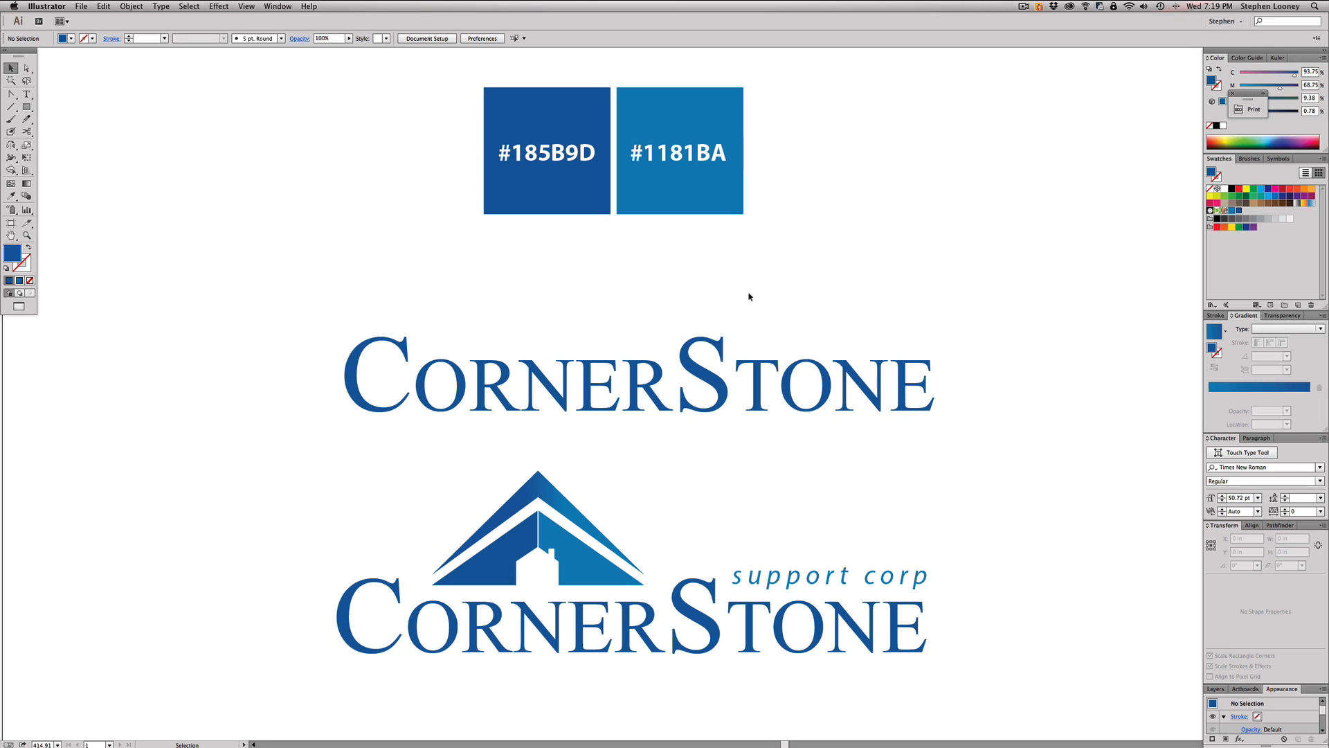
click(26, 94)
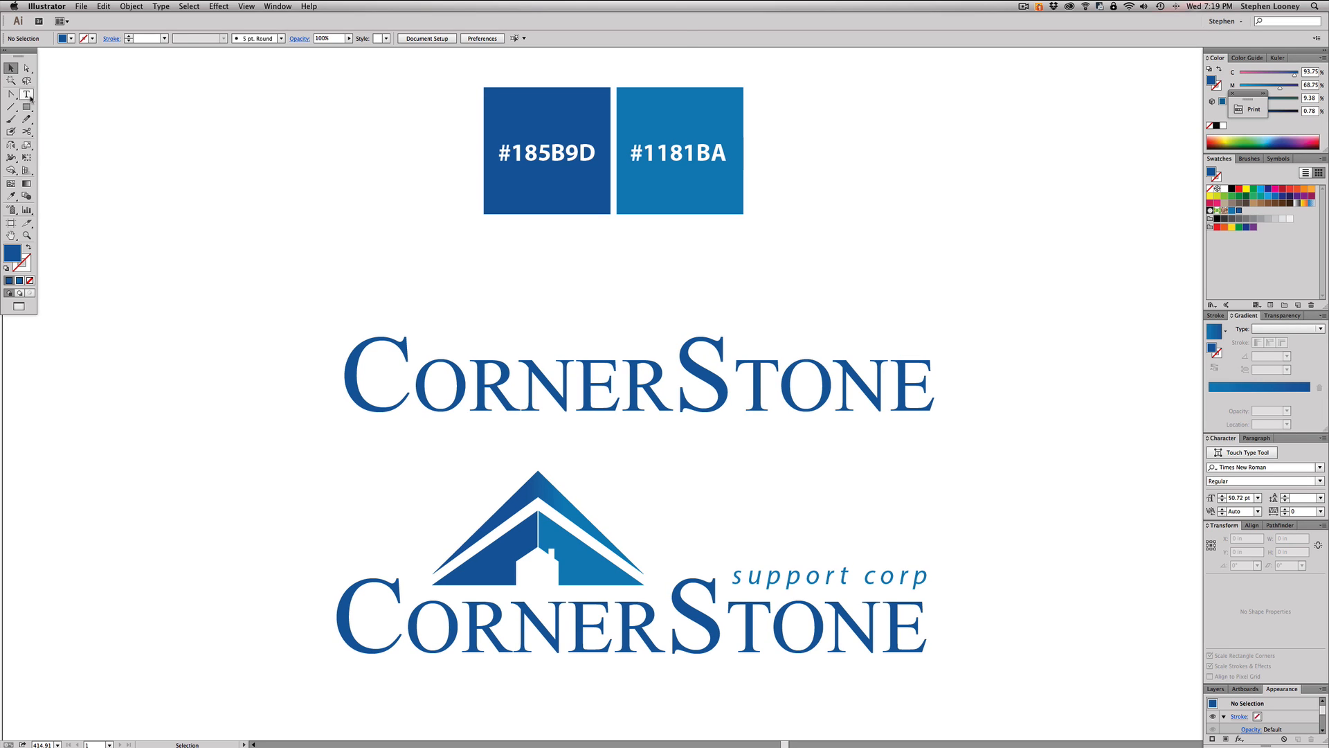
click(755, 340)
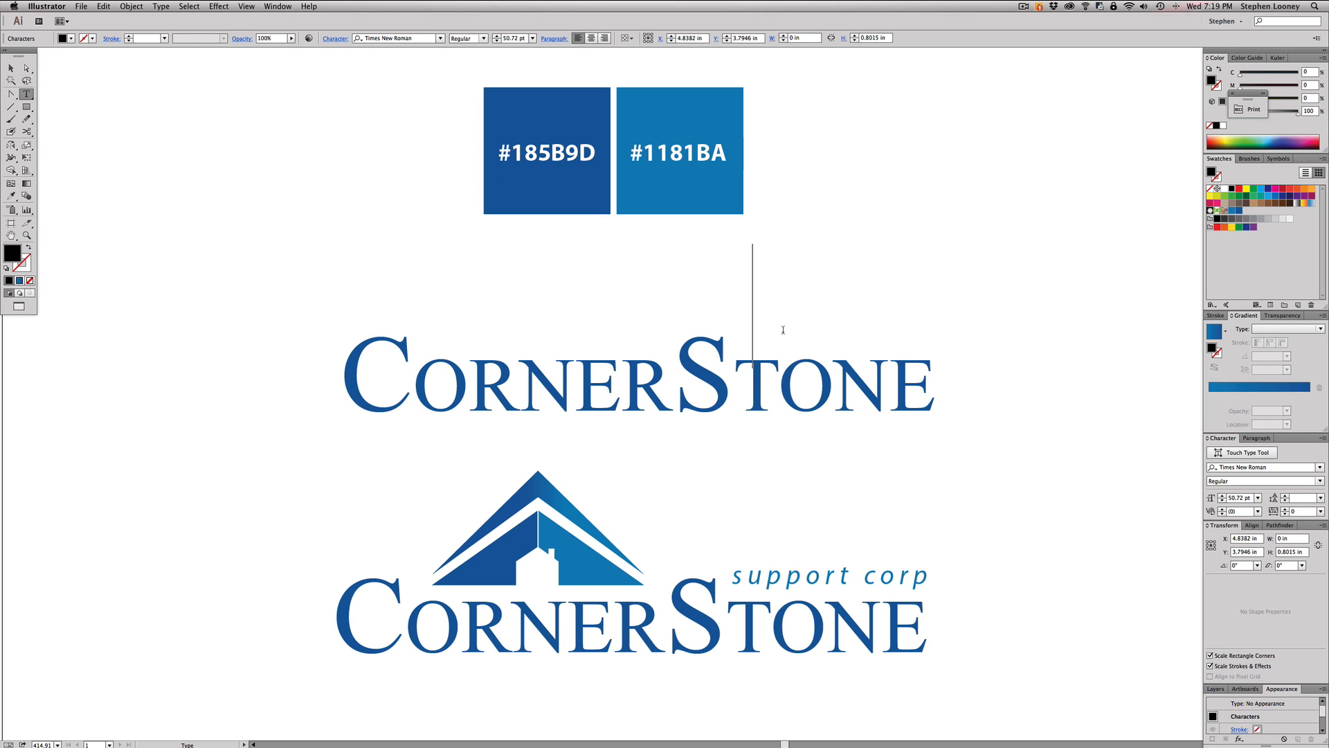
text(SUPO)
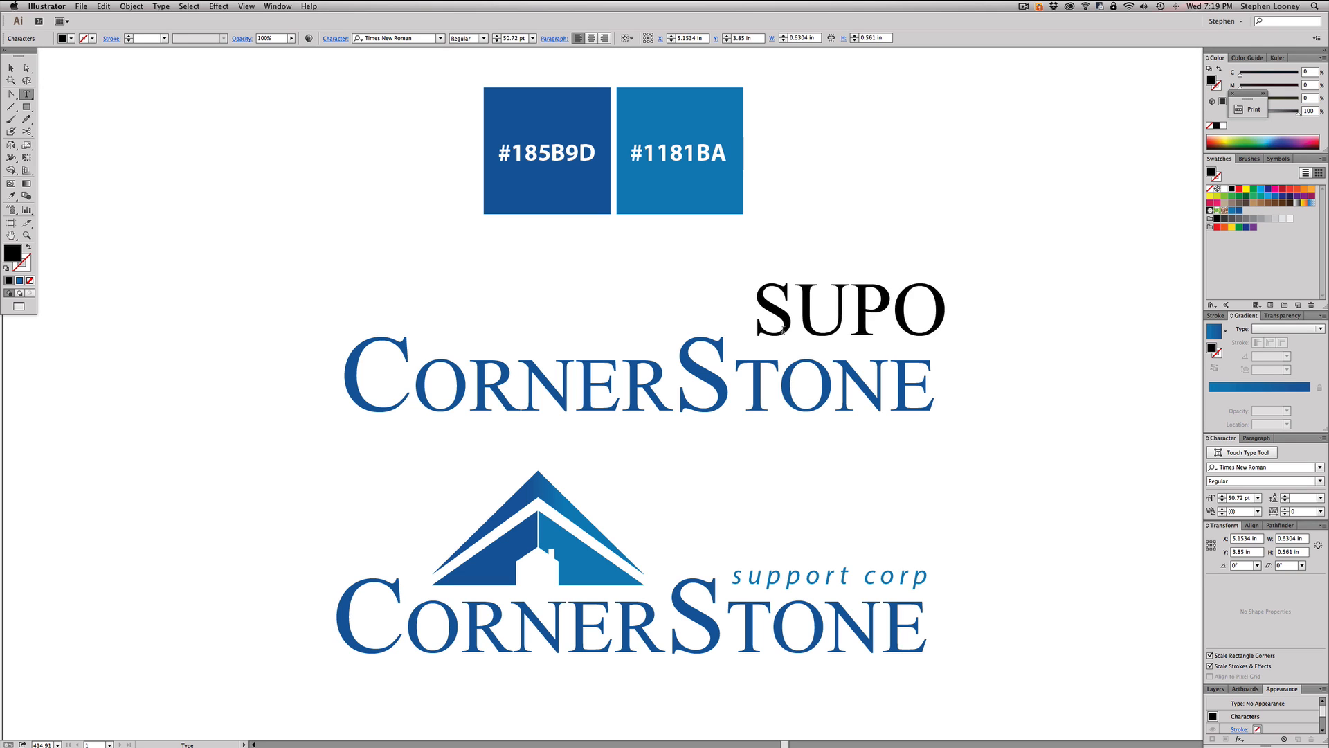
key(BackSpace)
text(PORT)
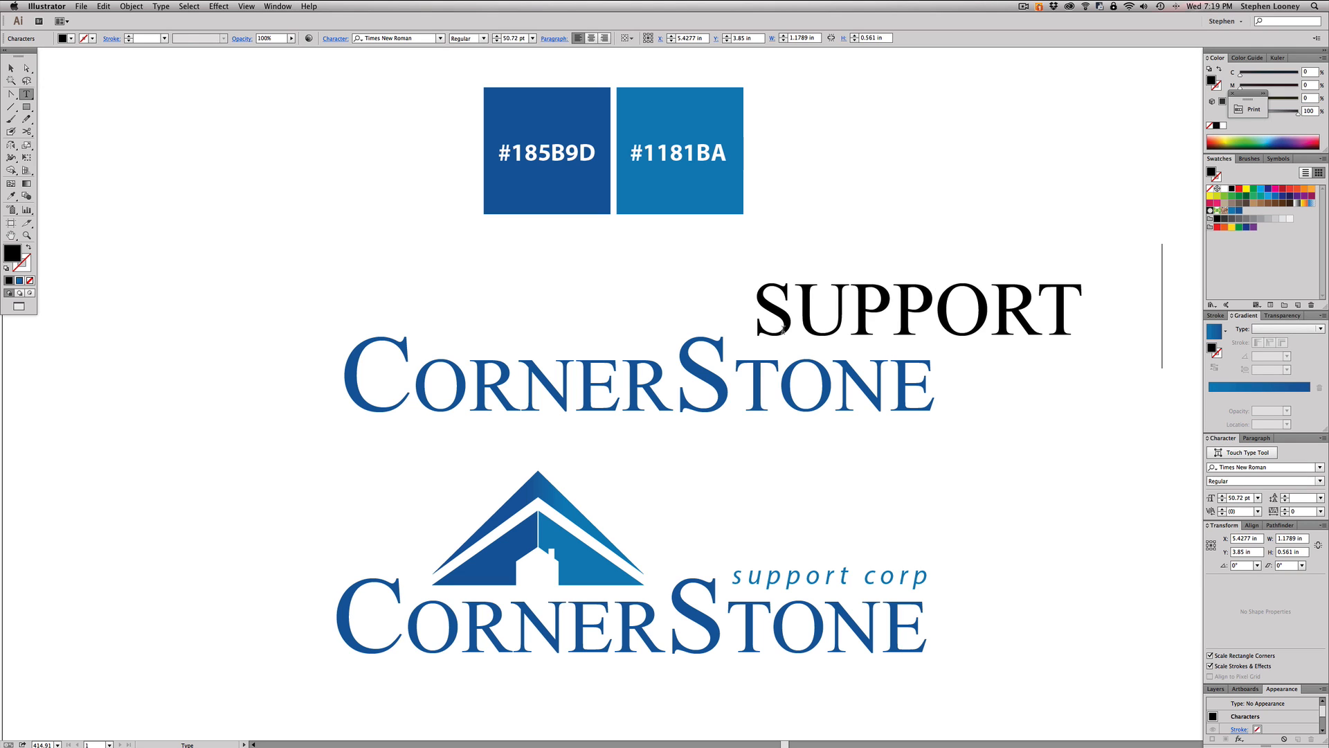
text( CORP)
key(Escape)
drag(783, 329, 621, 317)
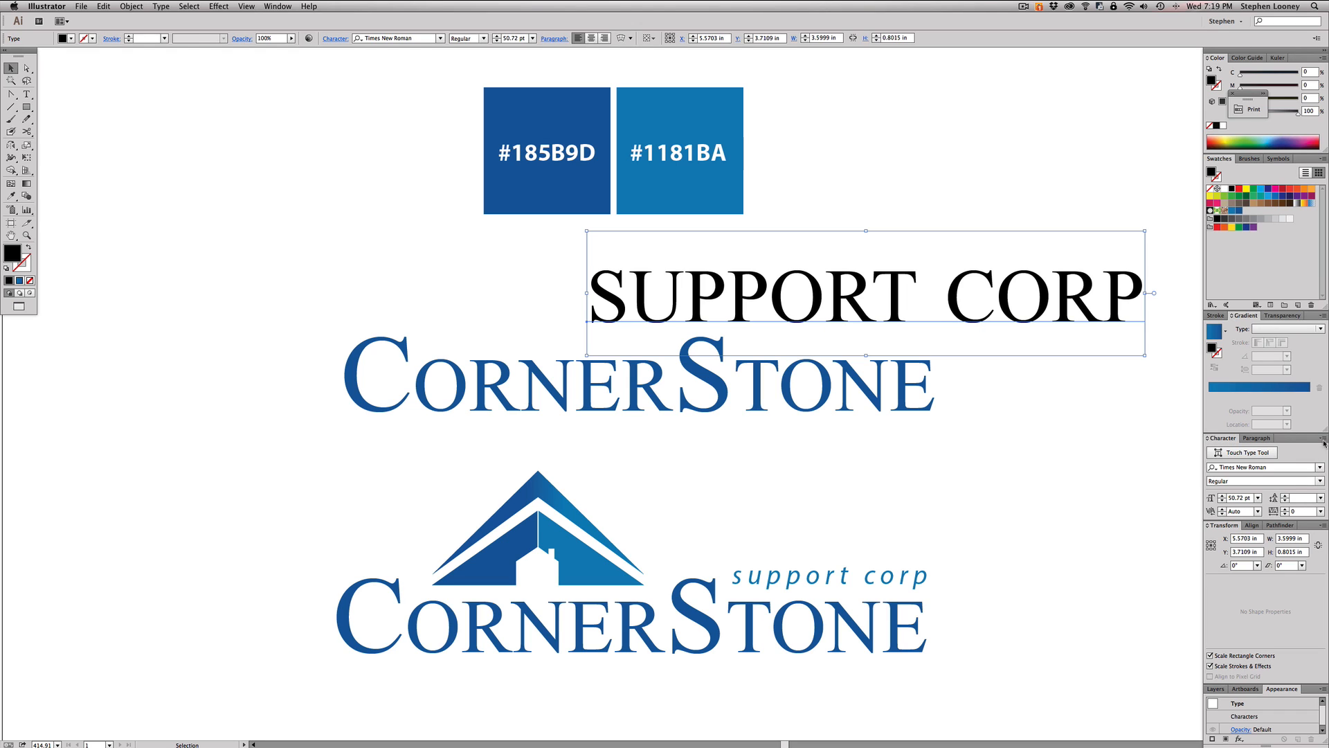
- Turn off Small Caps for the new "support corp" text and set its font to Myriad Pro Italic
click(1323, 440)
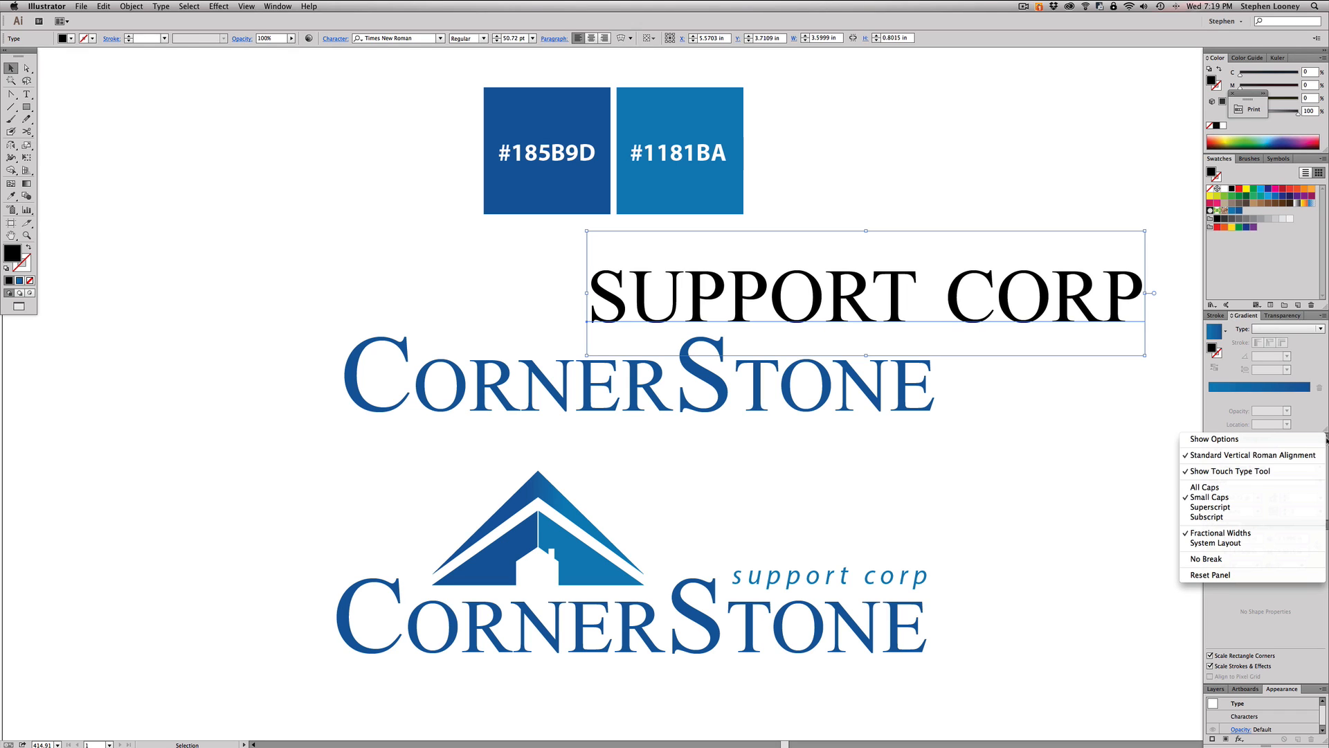
click(1223, 497)
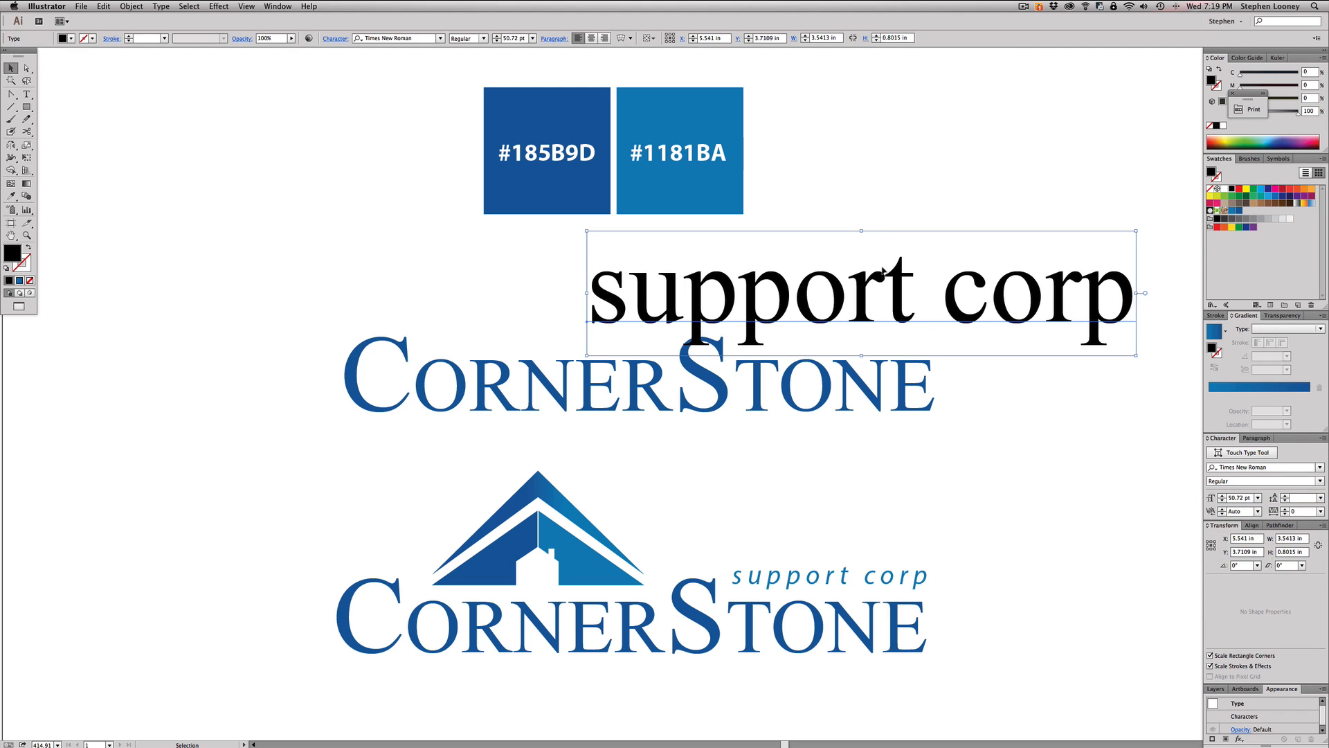
click(391, 39)
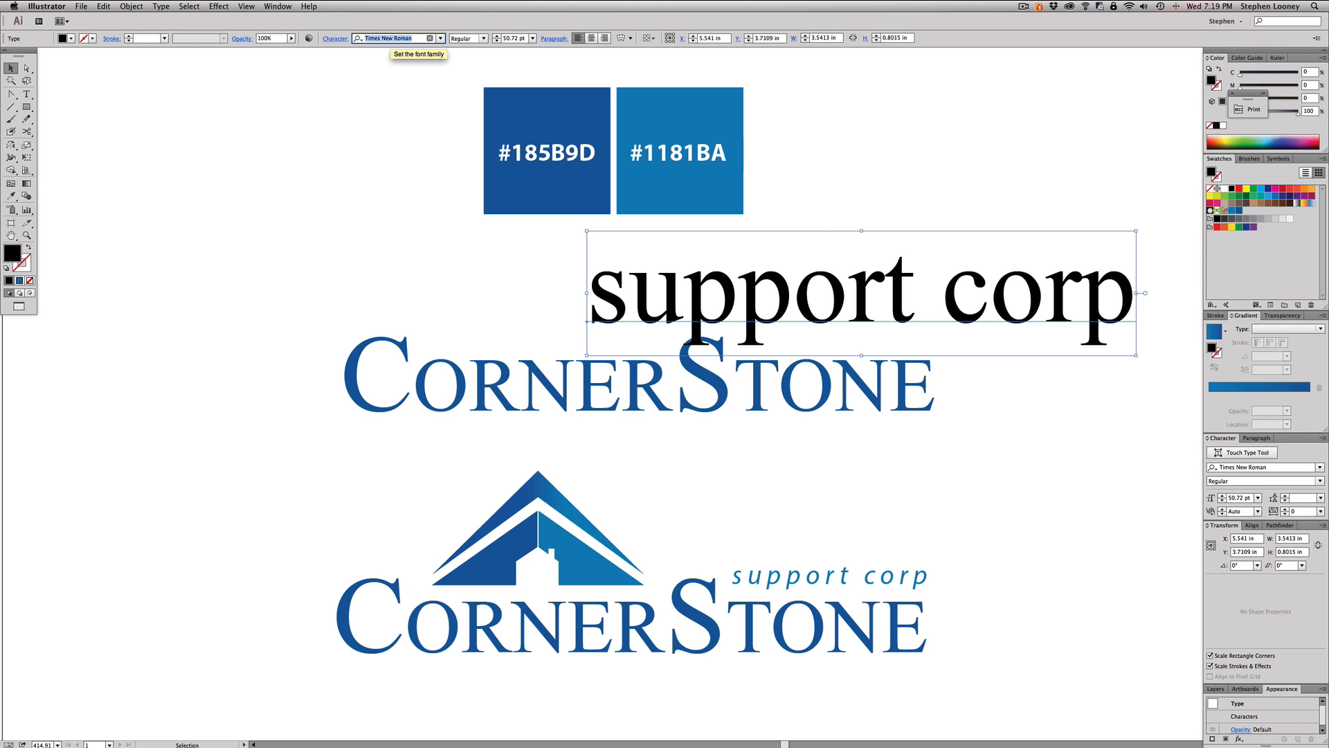
text(myria)
key(Down)
key(Down)
key(Down)
key(Down)
key(Down)
key(Down)
key(Down)
key(Down)
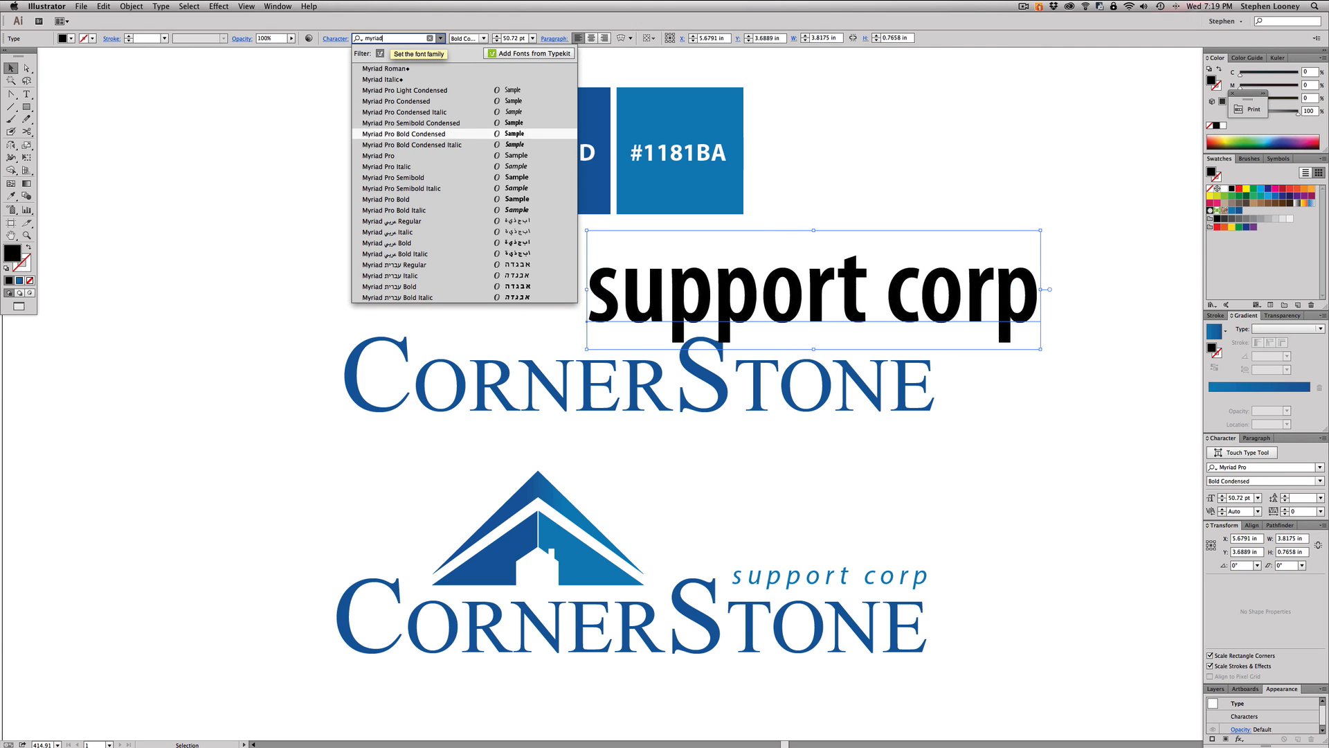
key(Down)
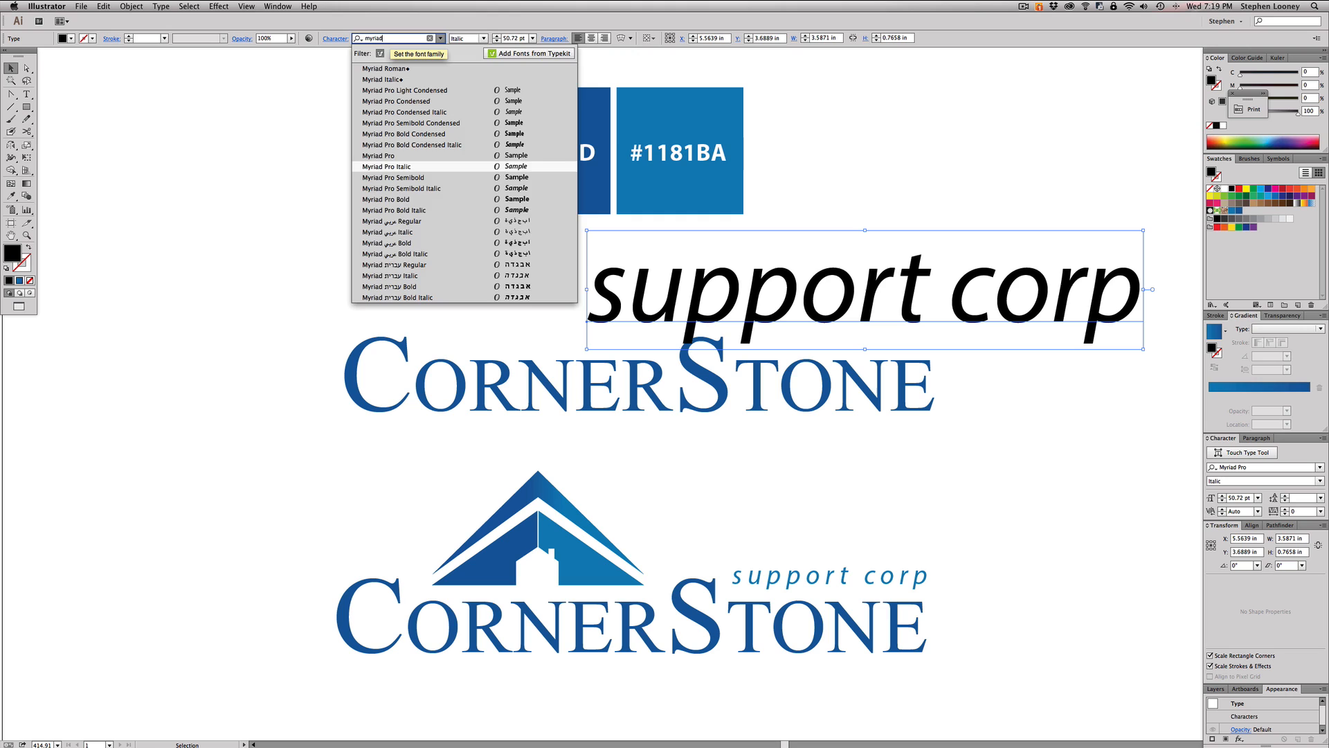
key(Return)
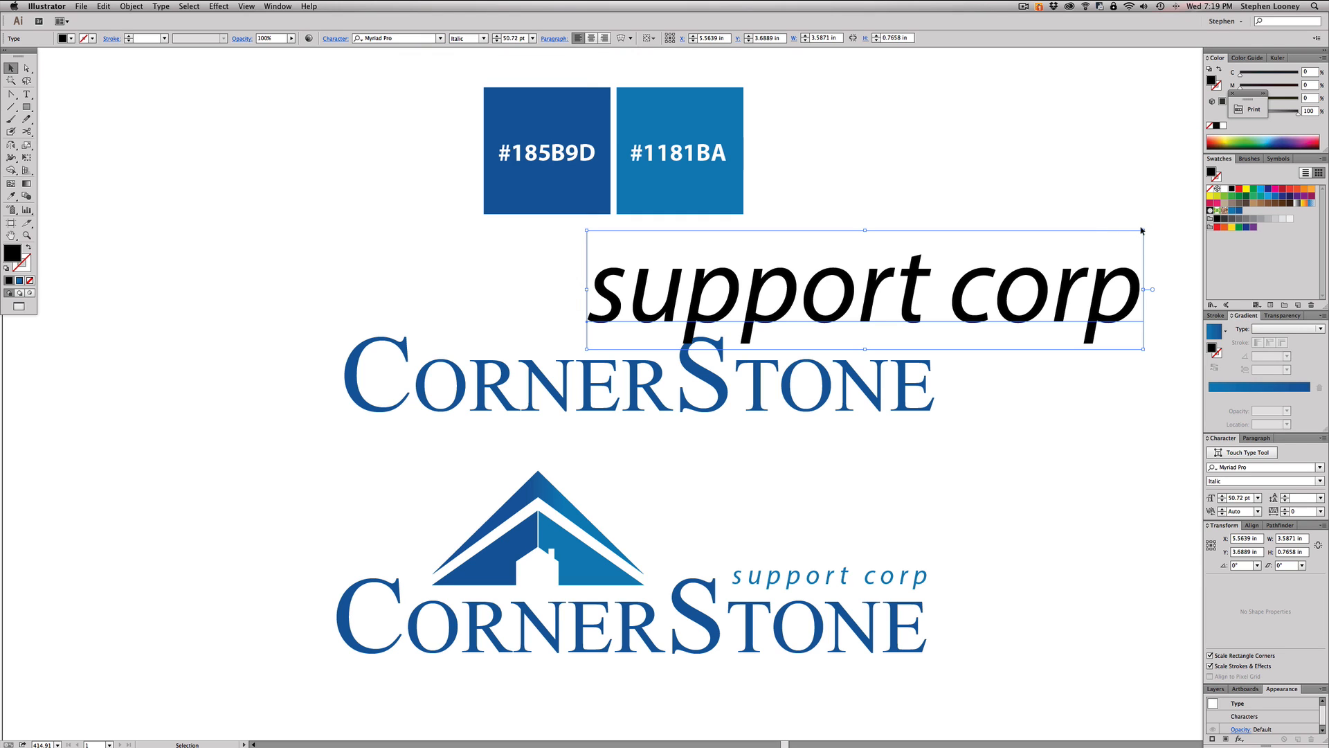
- Scale the new "support corp" text down to about 16 pt above "Stone" and fill it with the lighter blue swatch
key(shift)
drag(1145, 230, 897, 342)
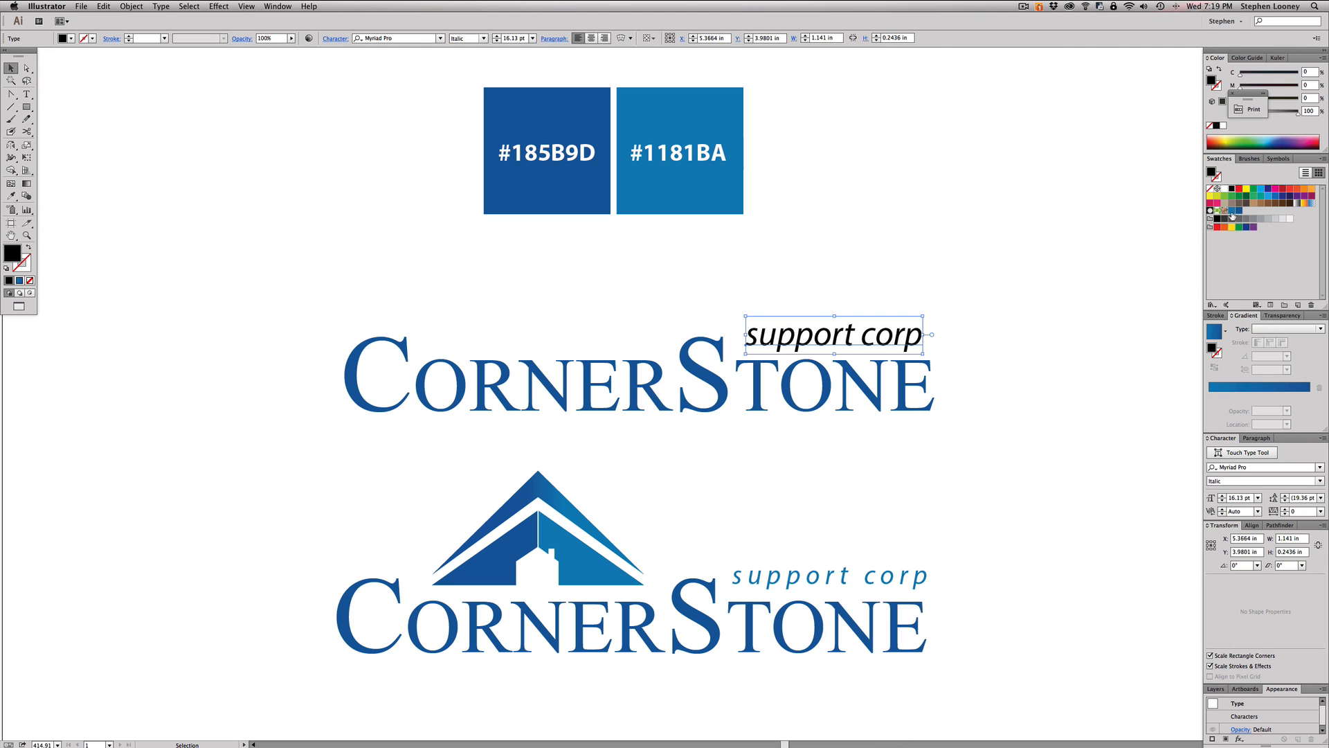
click(1232, 212)
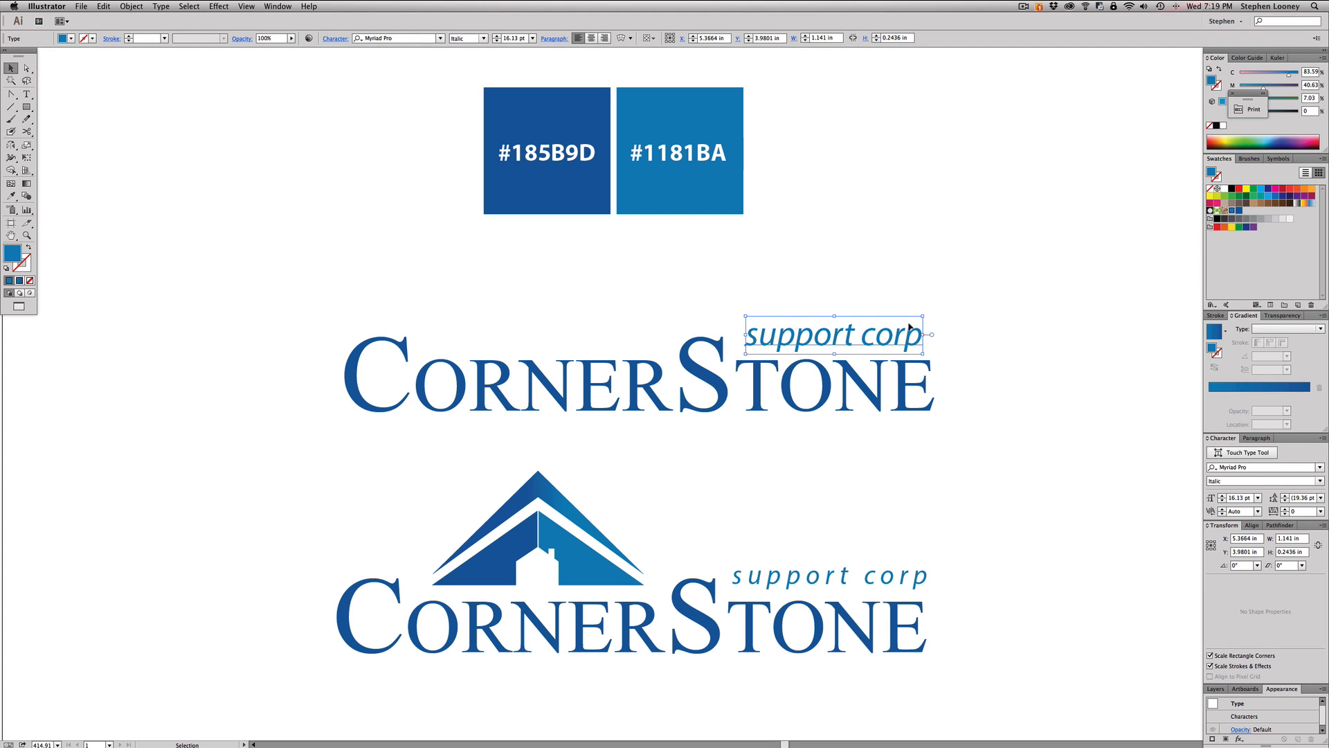
drag(907, 334, 911, 337)
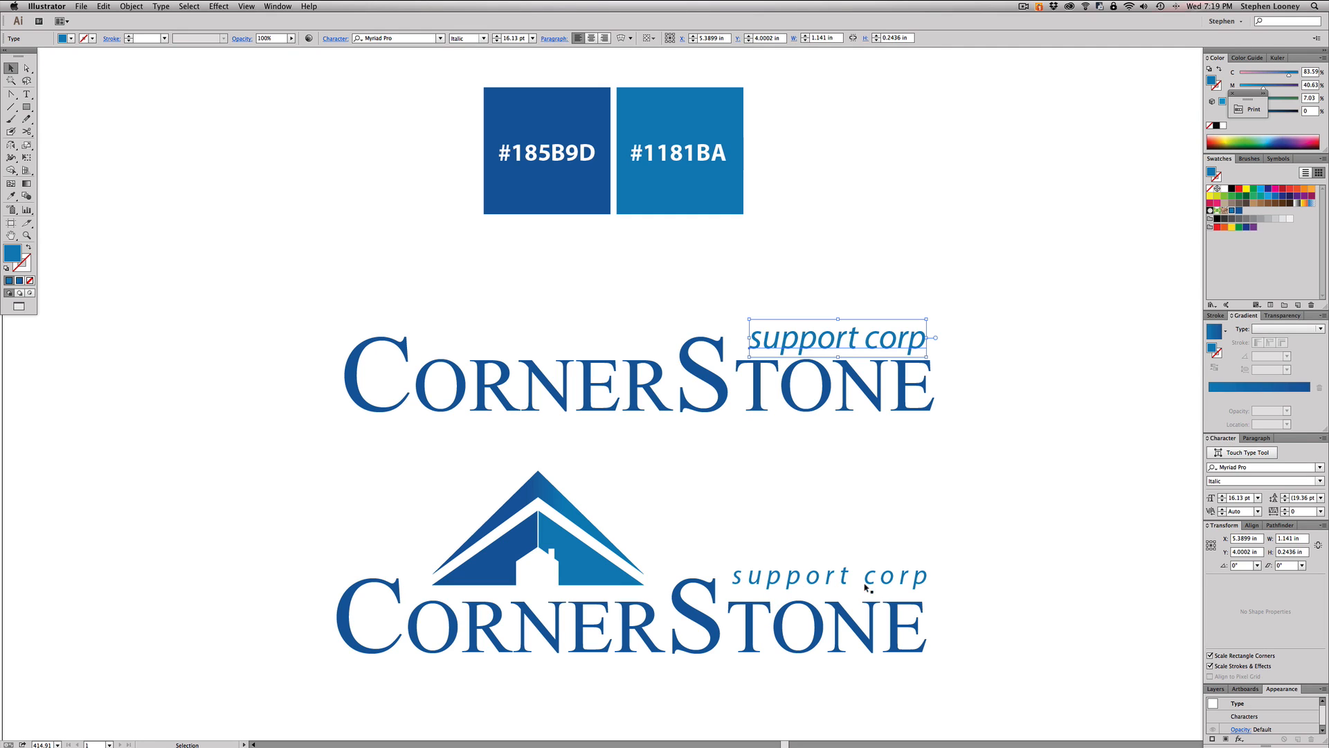
click(870, 301)
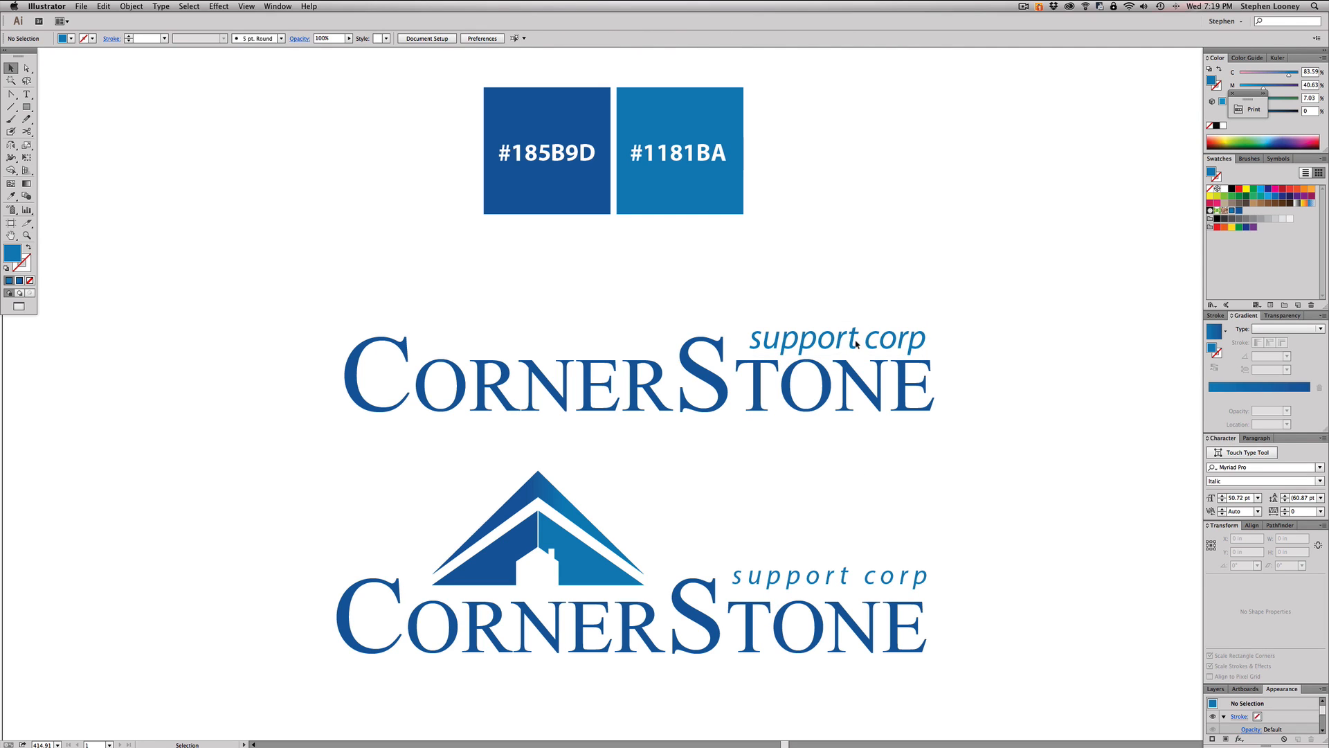
- Scale the new "support corp" text proportionally down to about 11.7 pt, keeping it just above "Stone"
click(858, 344)
click(879, 279)
click(859, 337)
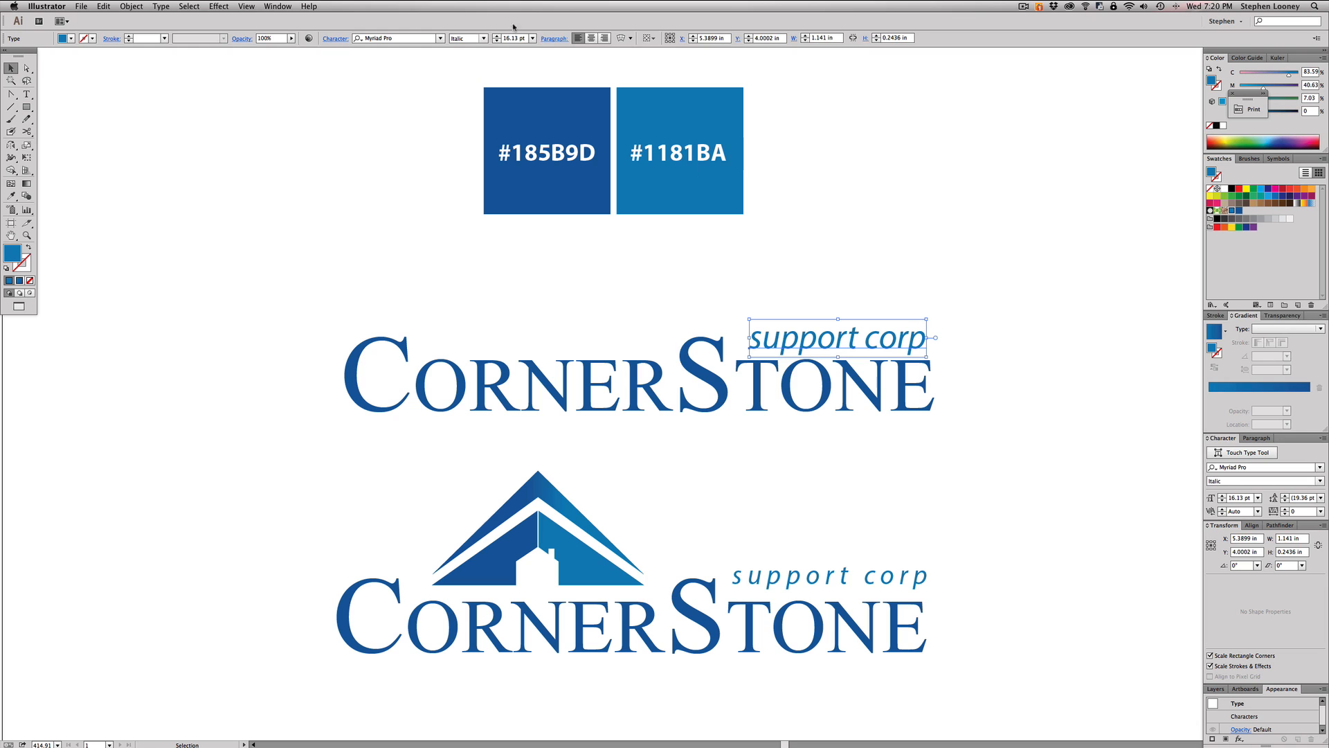
drag(927, 320, 821, 344)
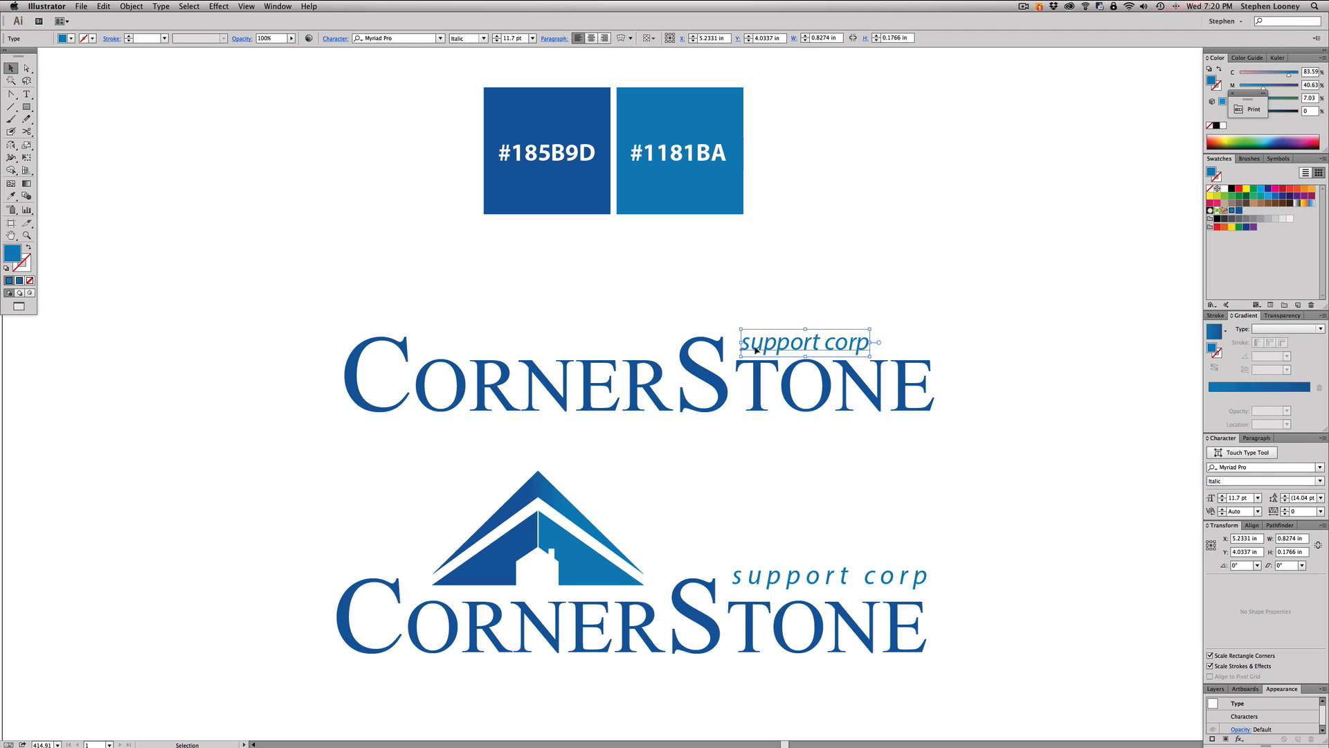
- Set the tracking of the "support corp" text above "Stone" to 217 and deselect it
click(330, 39)
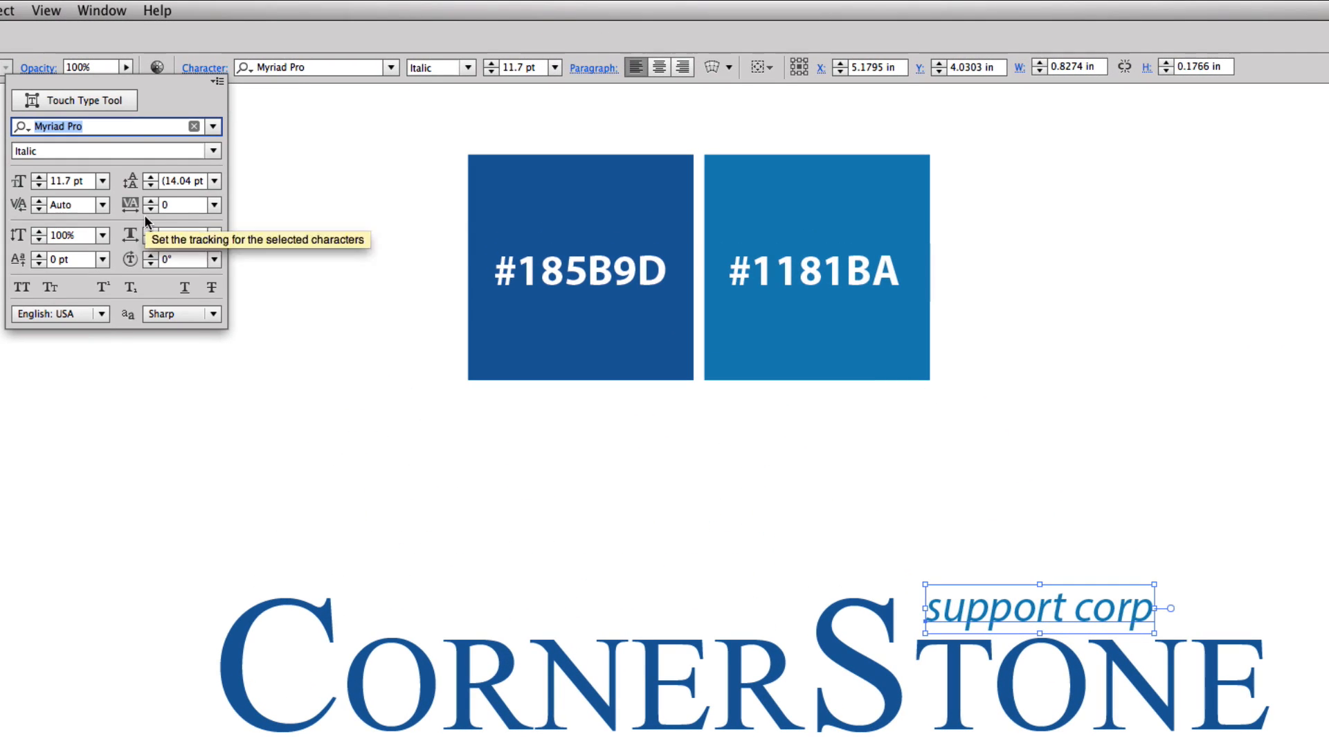
click(164, 205)
text(112)
key(Return)
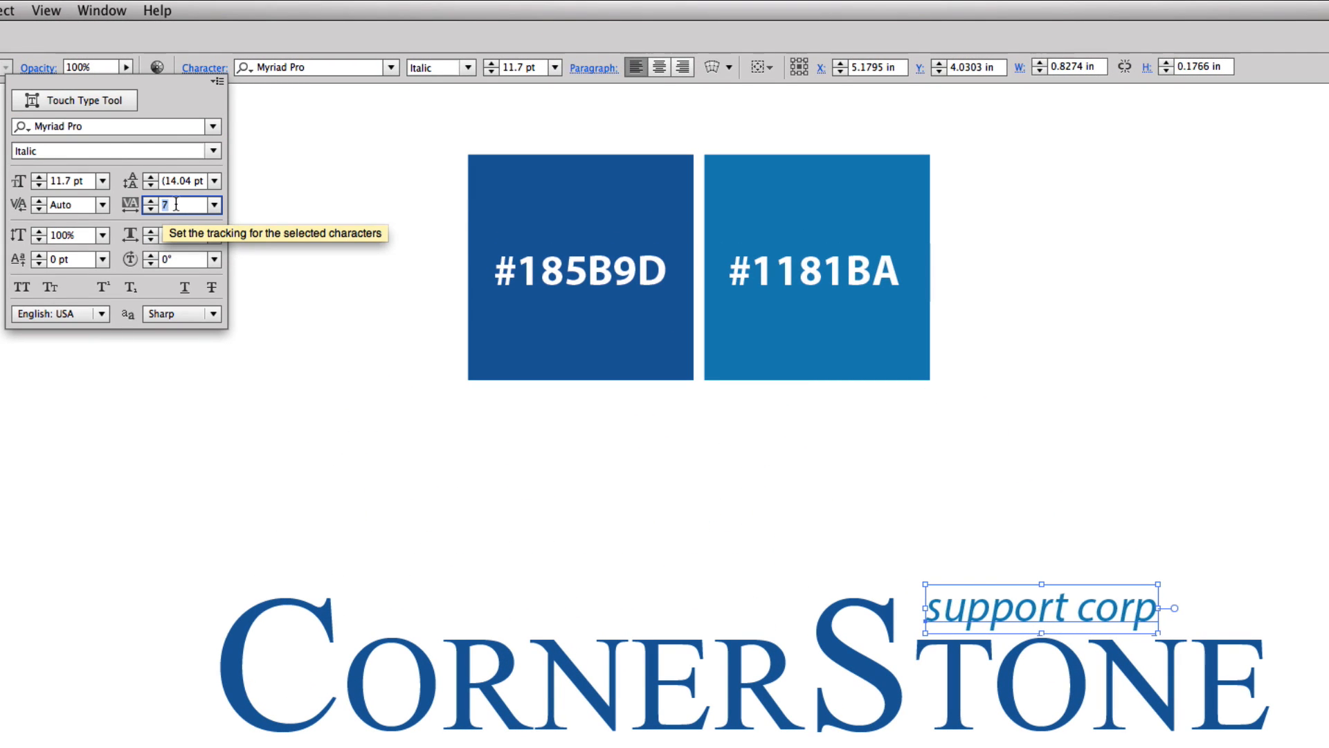
key(Up)
key(Up)
key(Up)
key(Up)
key(Up)
key(Up)
key(Up)
key(Up)
key(Up)
key(Up)
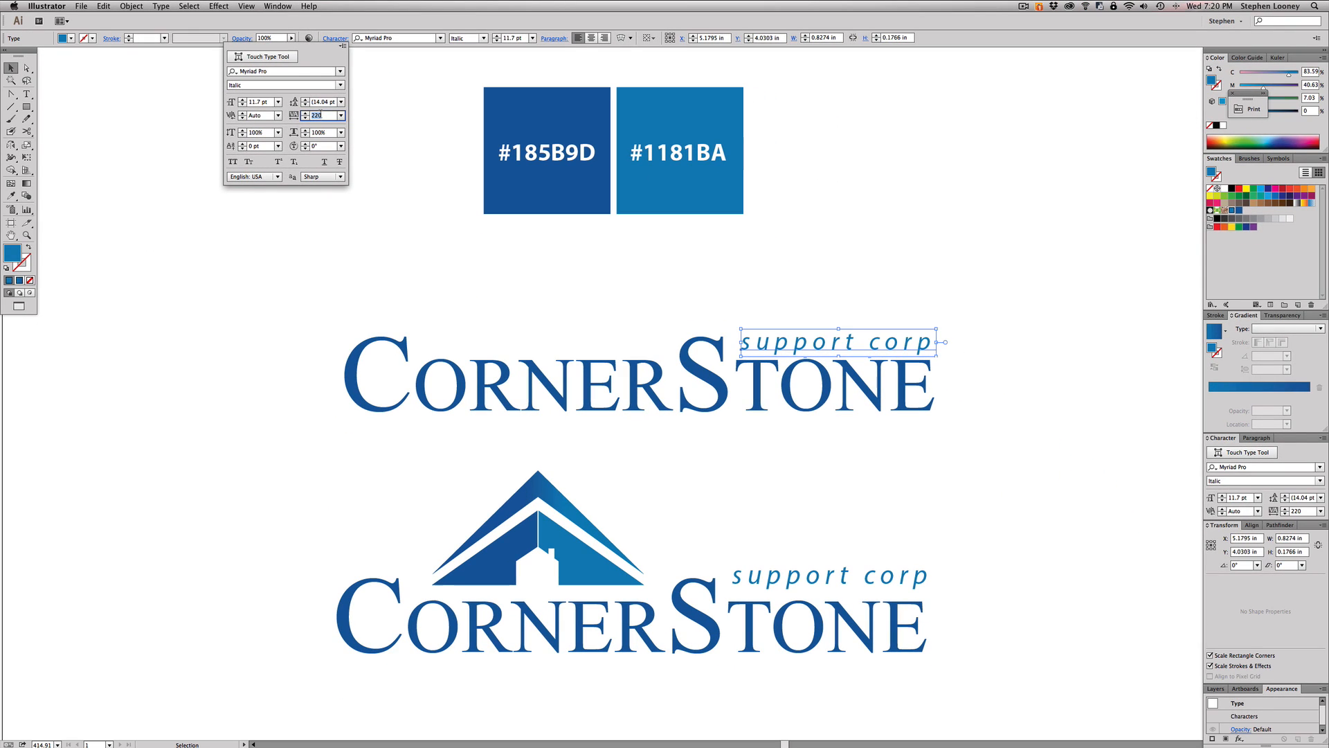
key(Down)
key(Down)
key(Down)
click(4, 72)
click(939, 302)
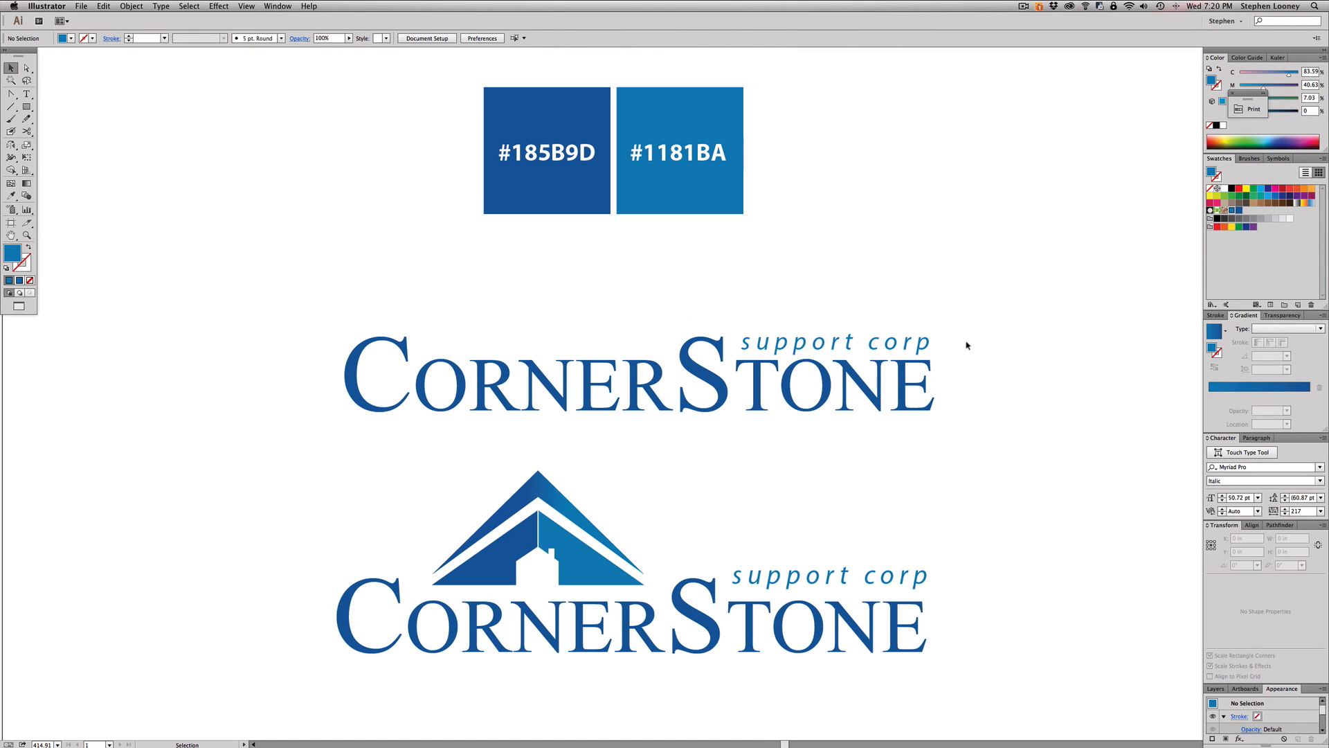
- Move the "support corp" text slightly upward above "Stone" and deselect it
drag(880, 344, 835, 339)
click(858, 302)
key(super+shift+a)
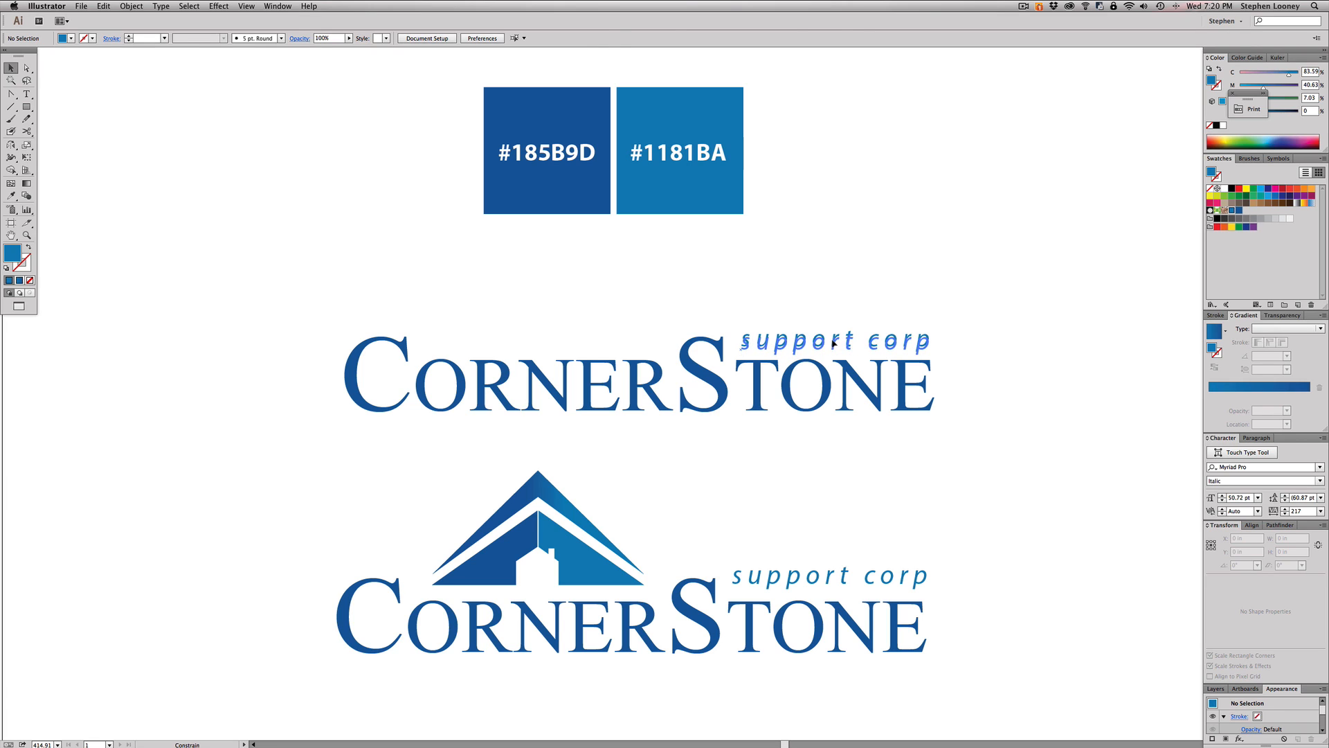
click(834, 342)
click(840, 306)
click(840, 348)
click(859, 288)
- Draw a square about 0.934 in wide over the new wordmark with the Rectangle tool
scroll(829, 235, left, 2)
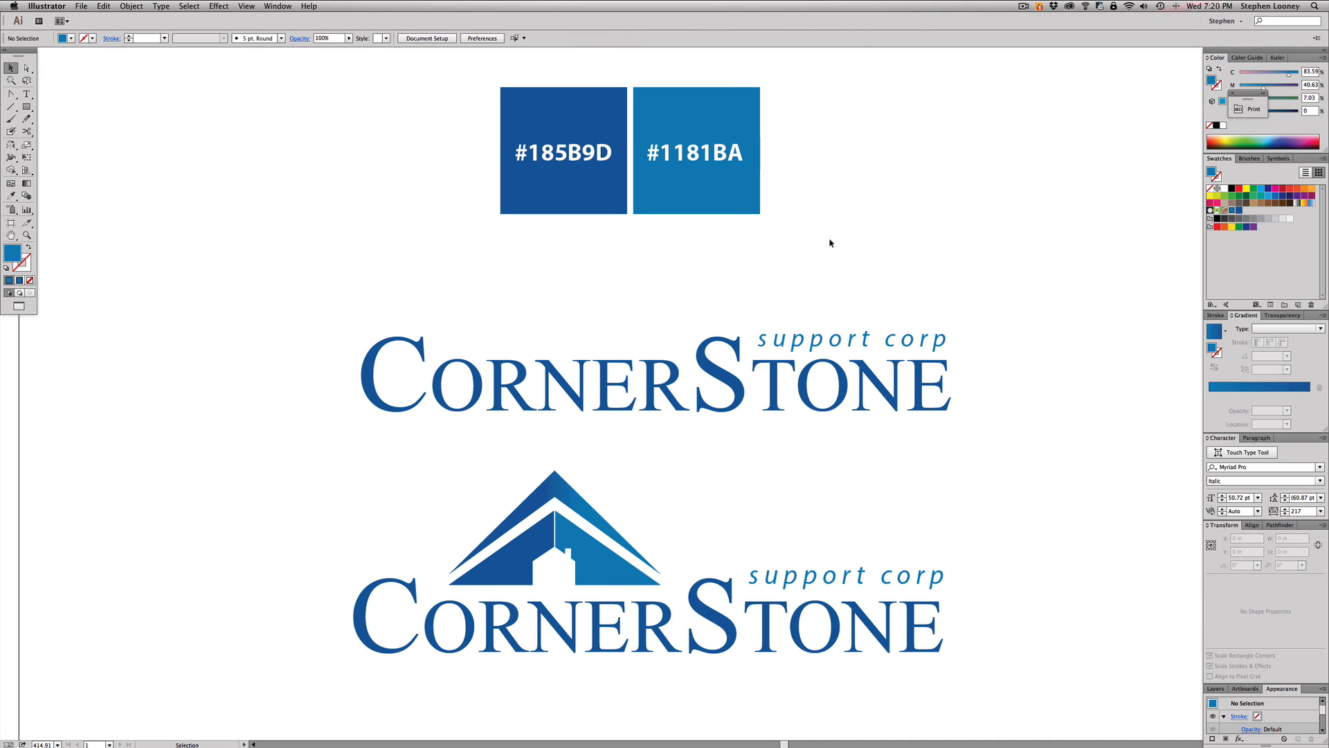
scroll(831, 241, left, 1)
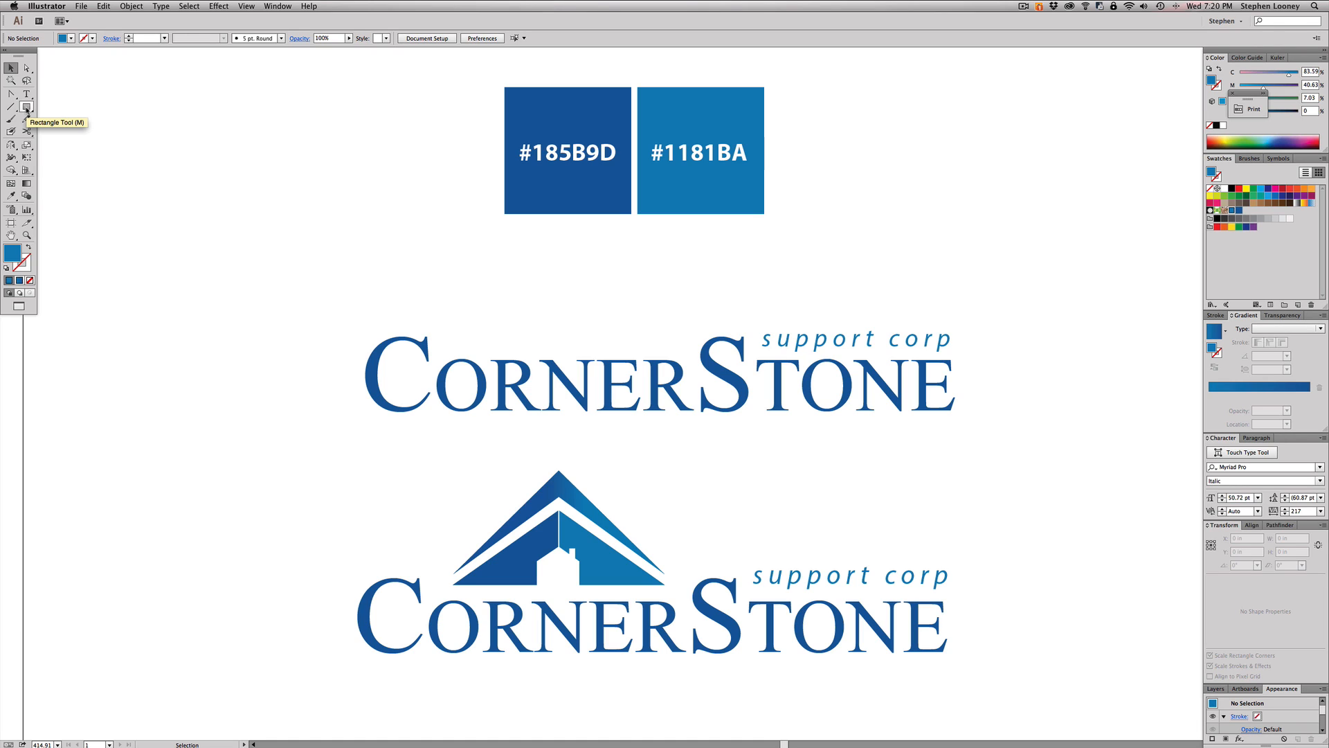
click(26, 94)
click(26, 107)
scroll(556, 457, down, 2)
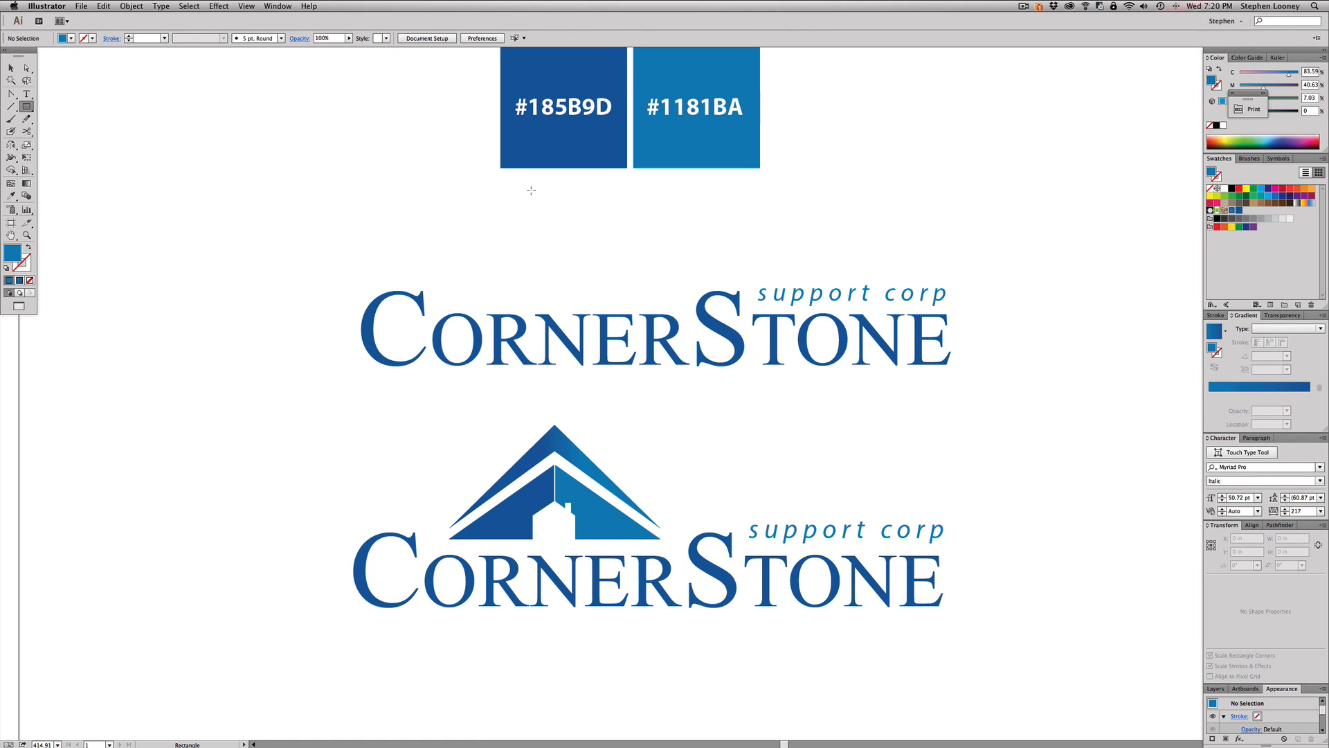
drag(545, 256, 690, 401)
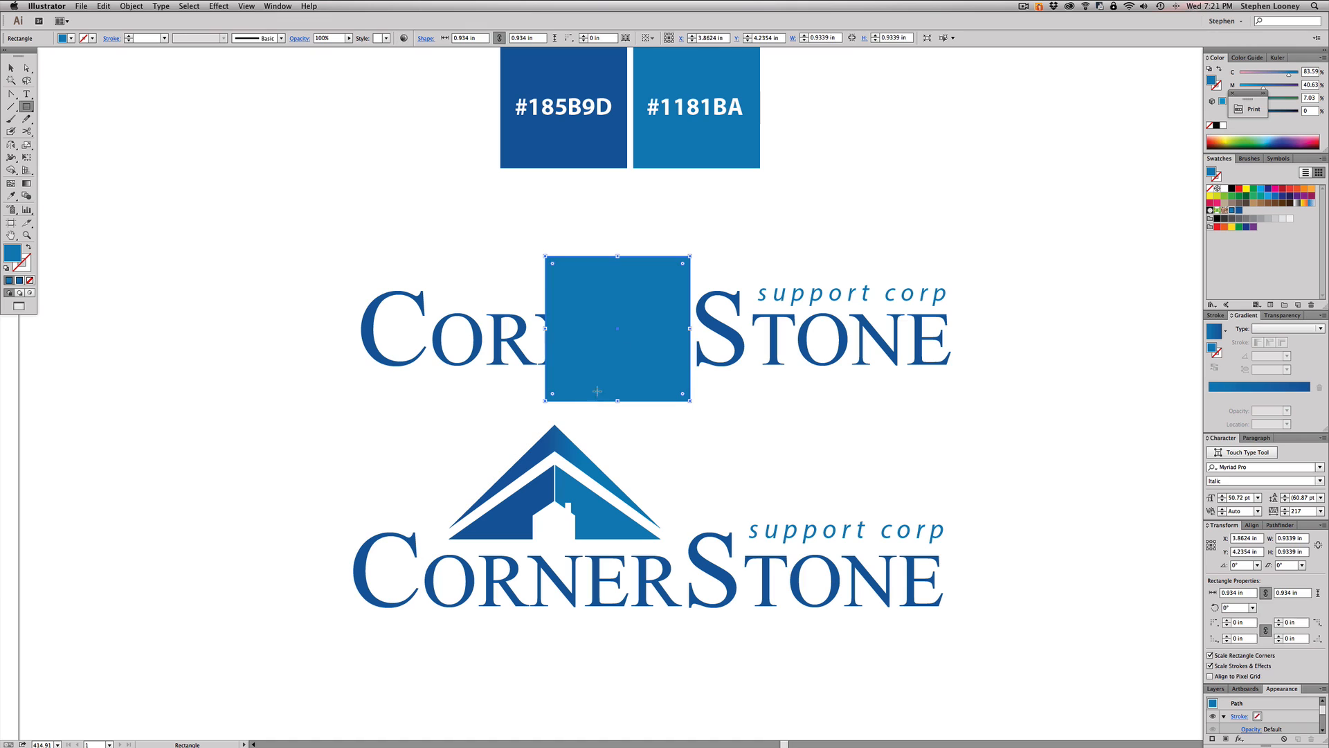
- Rotate the square 45° into a diamond and move it to the left of the new wordmark
key(e)
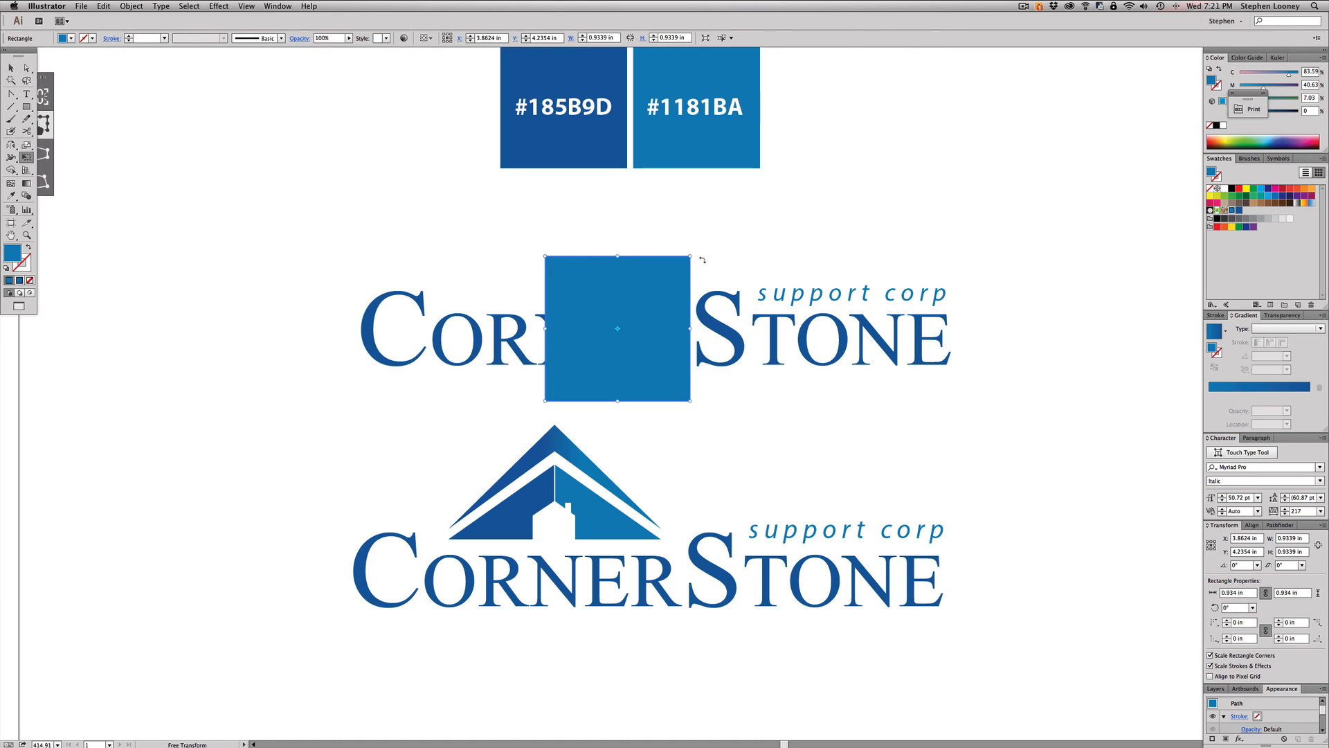
drag(702, 259, 722, 344)
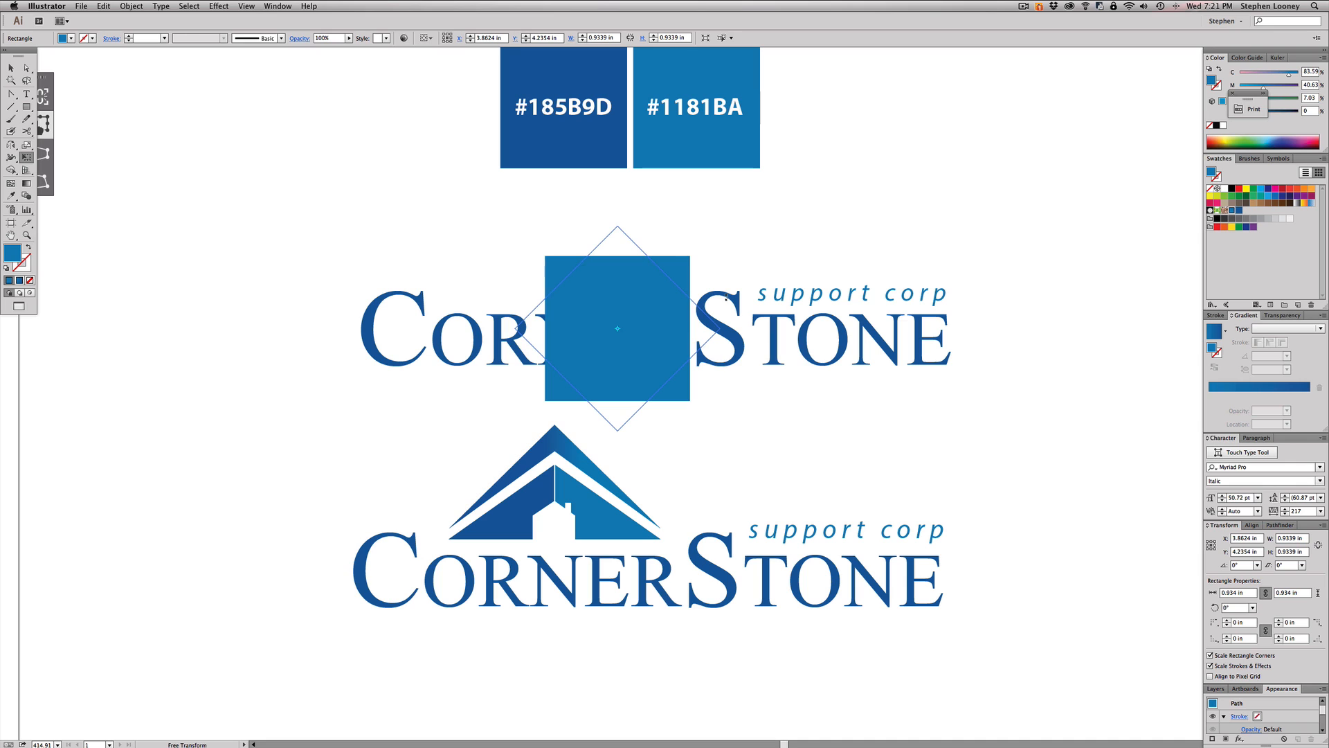
drag(726, 297, 490, 302)
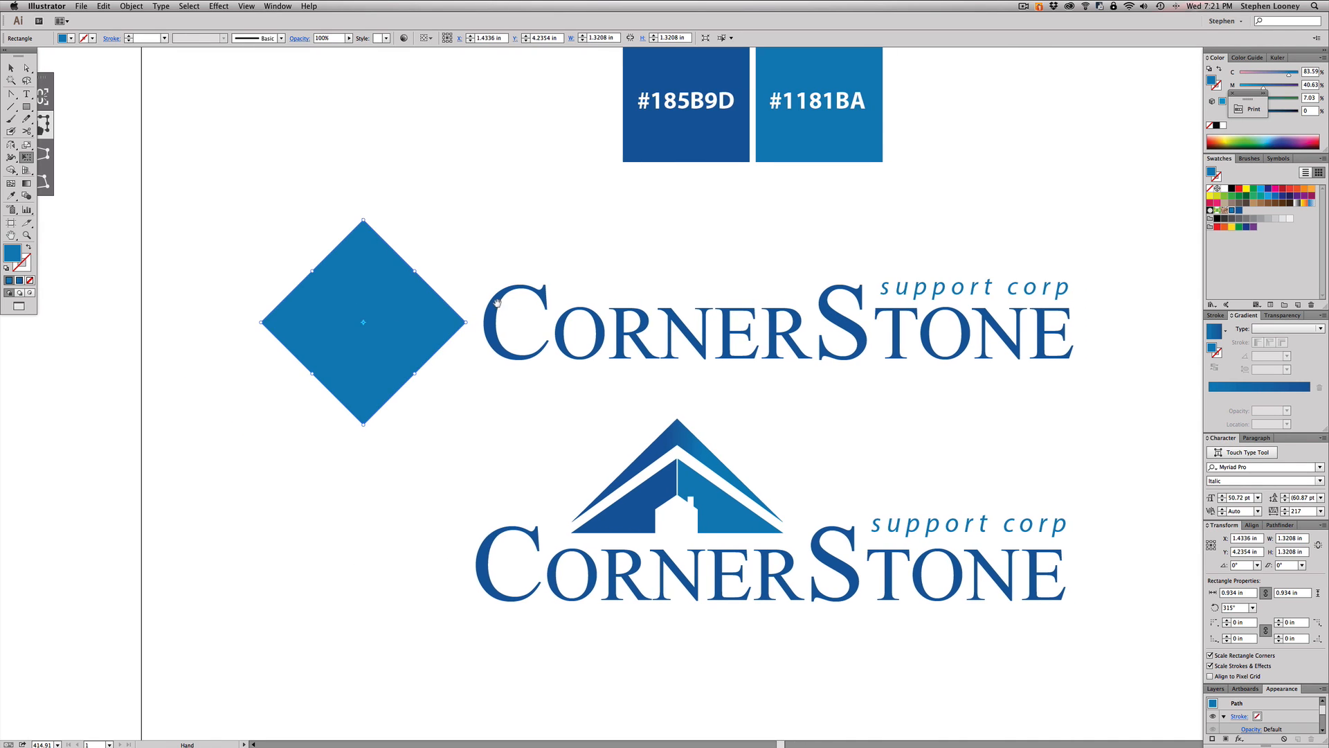
- Draw a rectangle about 1.764 by 0.83 in covering the diamond's lower half and fill it with CMYK Red
click(27, 108)
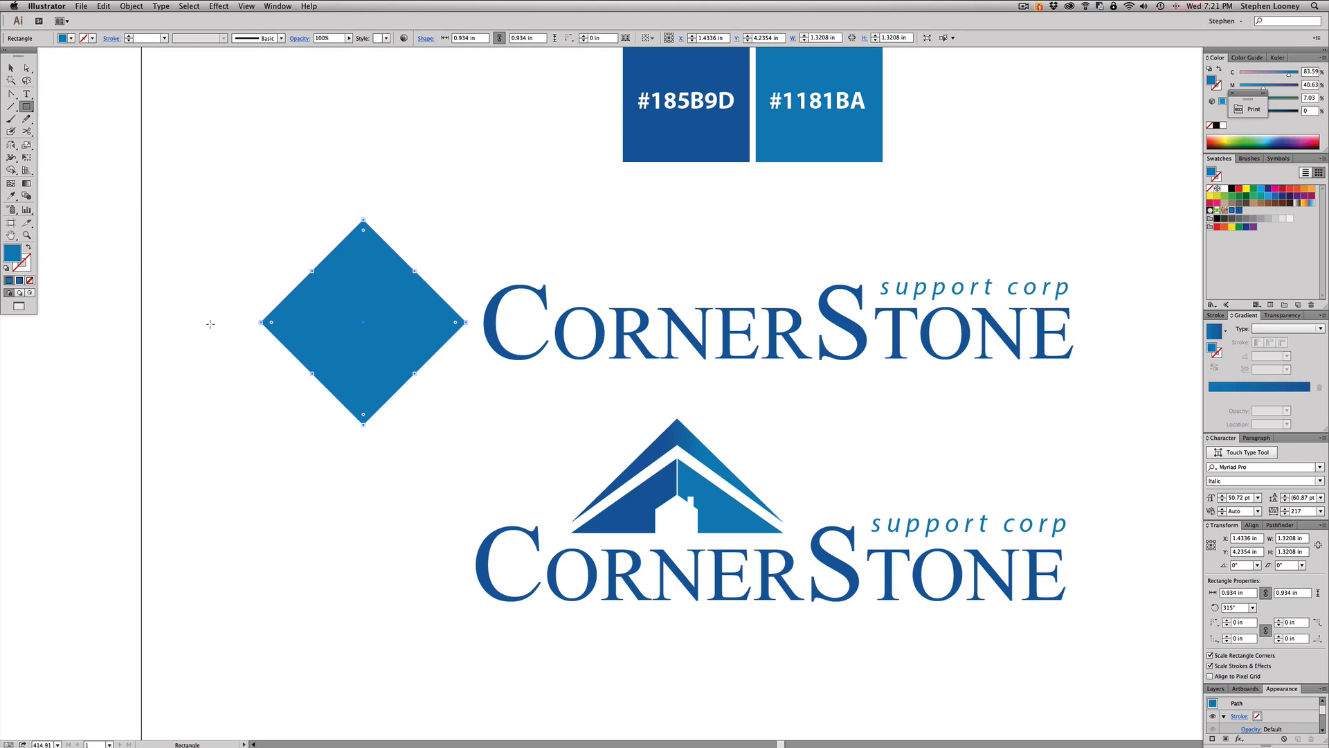
mouse_move(209, 322)
mouse_down()
mouse_move(411, 440)
mouse_move(482, 448)
mouse_up()
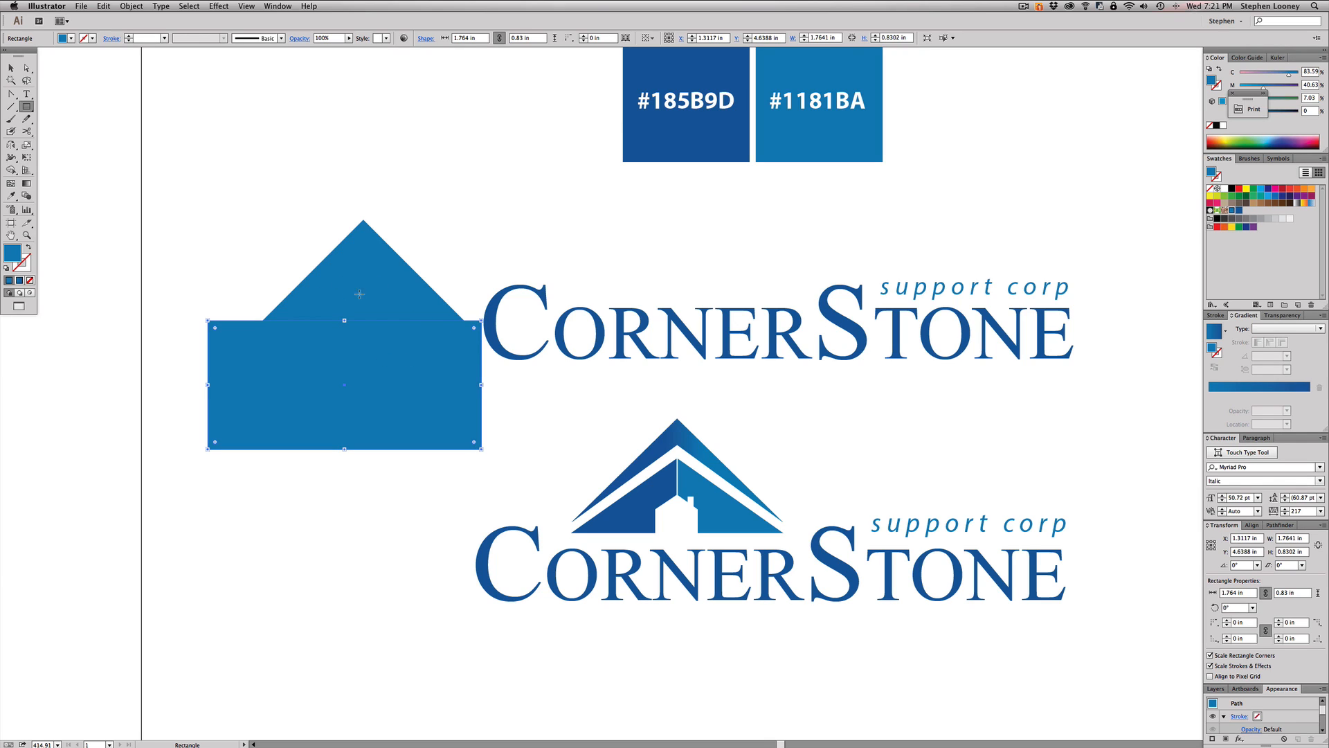
click(1238, 189)
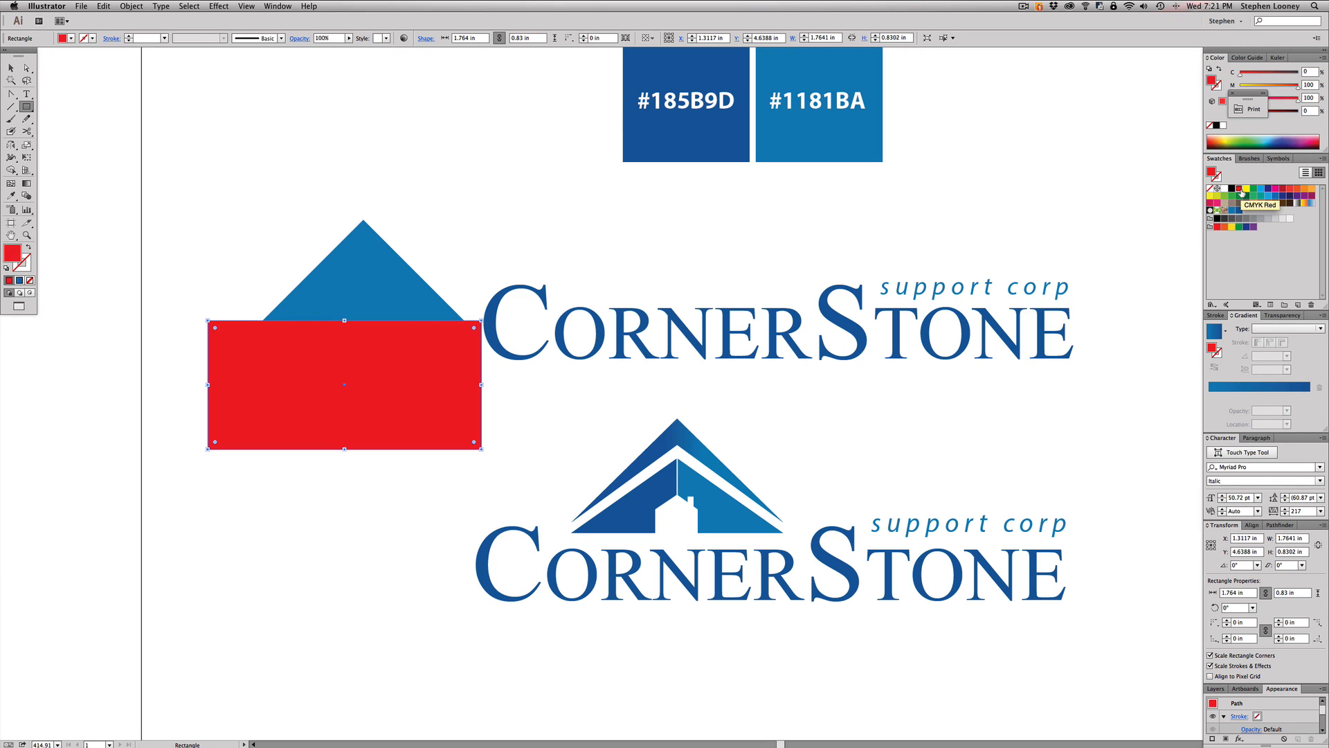
click(10, 70)
click(356, 199)
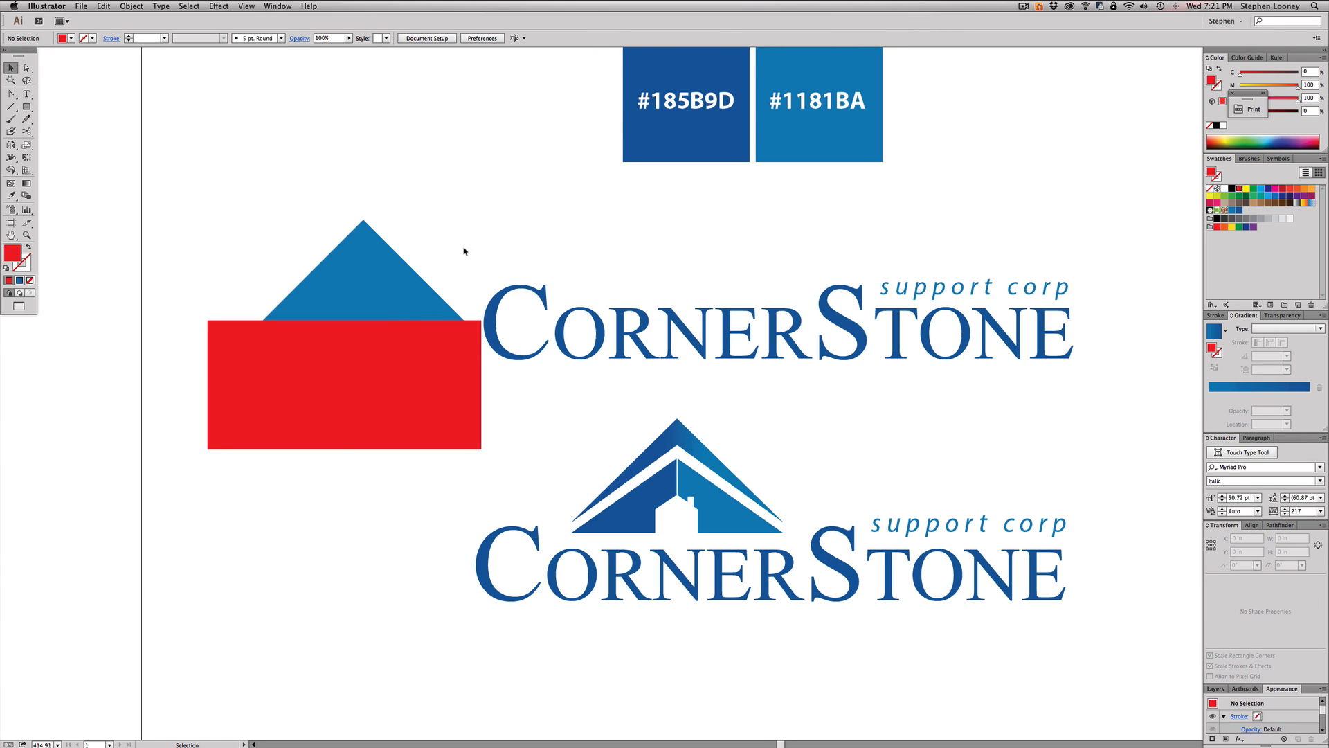
- Subtract the red rectangle from the diamond with Minus Front, leaving a triangle
drag(463, 251, 392, 376)
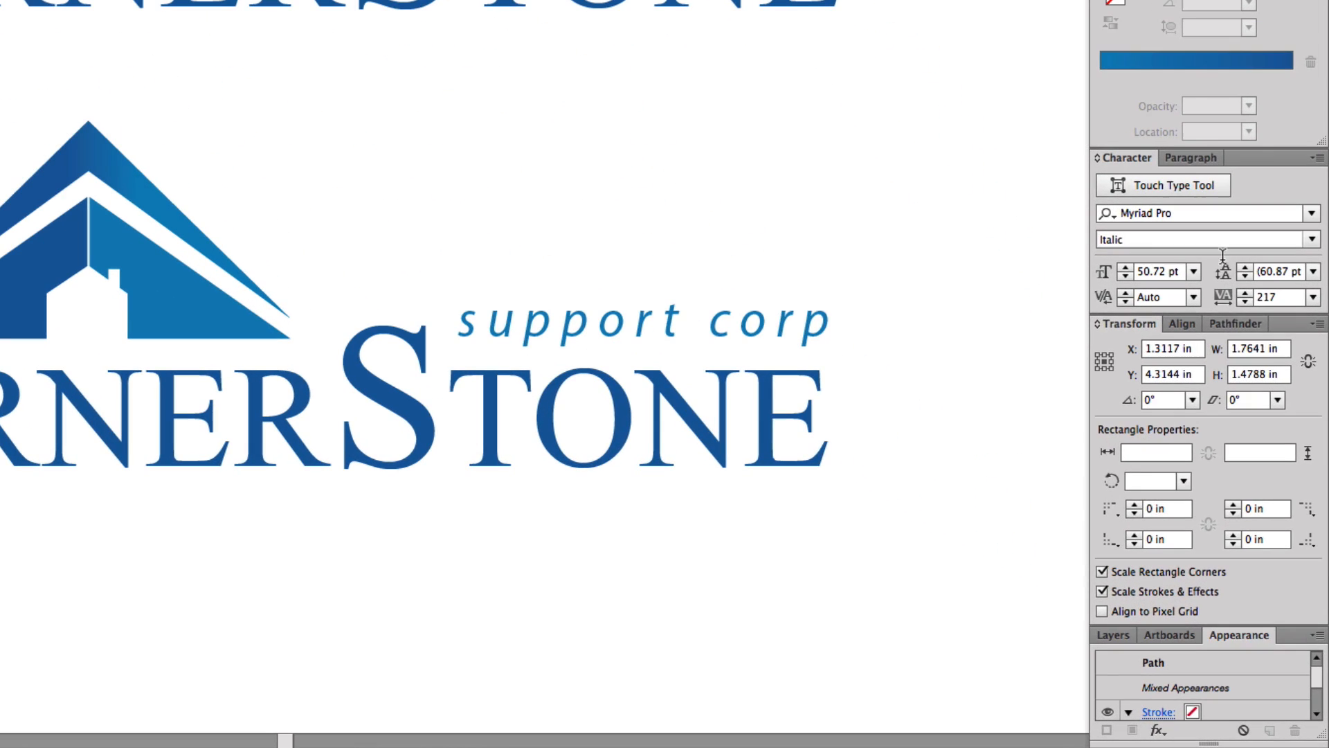
click(1225, 323)
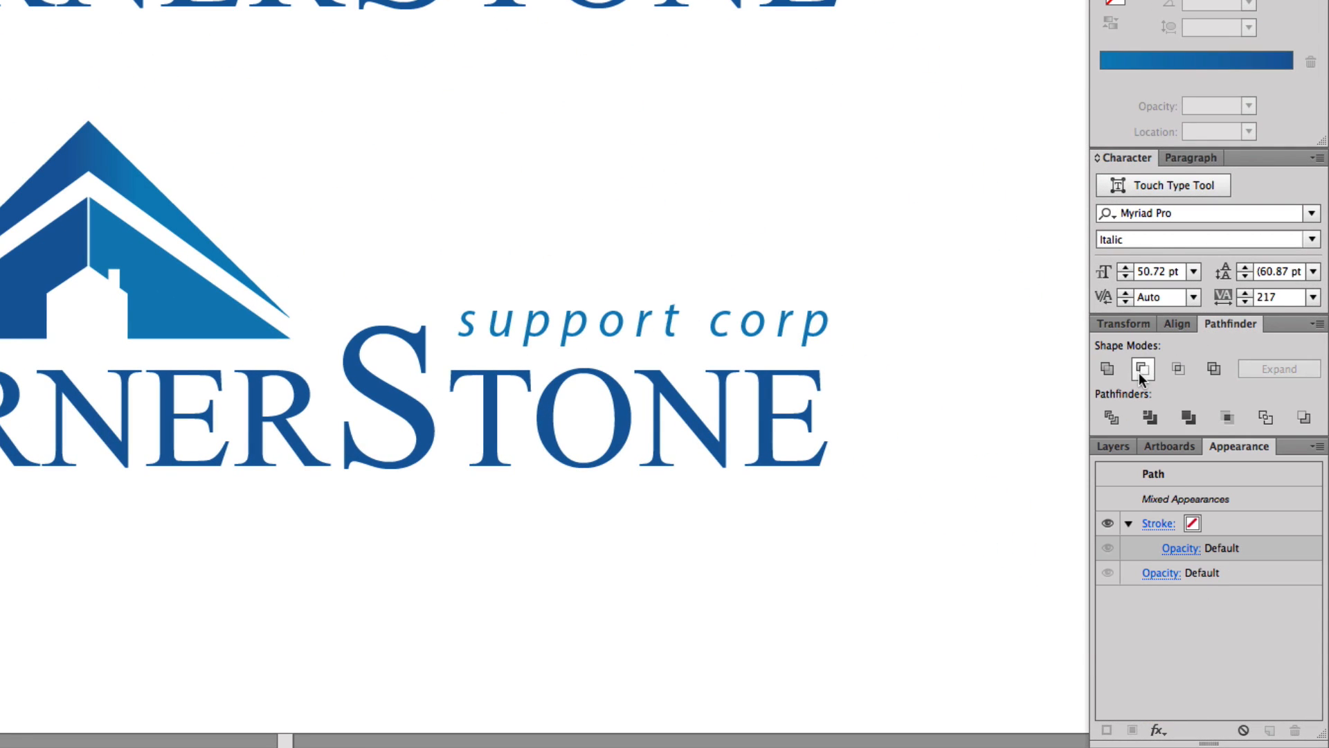
click(1140, 372)
click(460, 232)
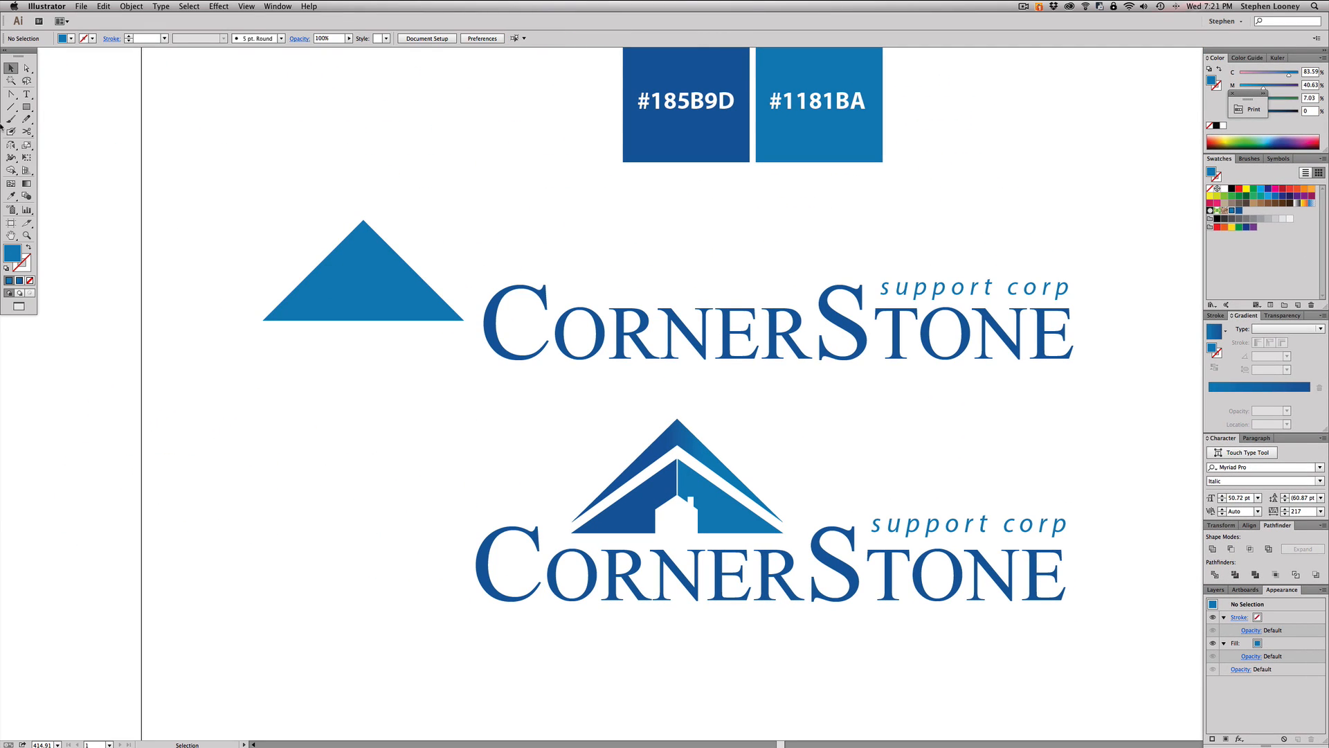
- Try drawing a level-based triangle with the Pen tool above the existing one and delete it
drag(11, 93, 50, 95)
click(223, 221)
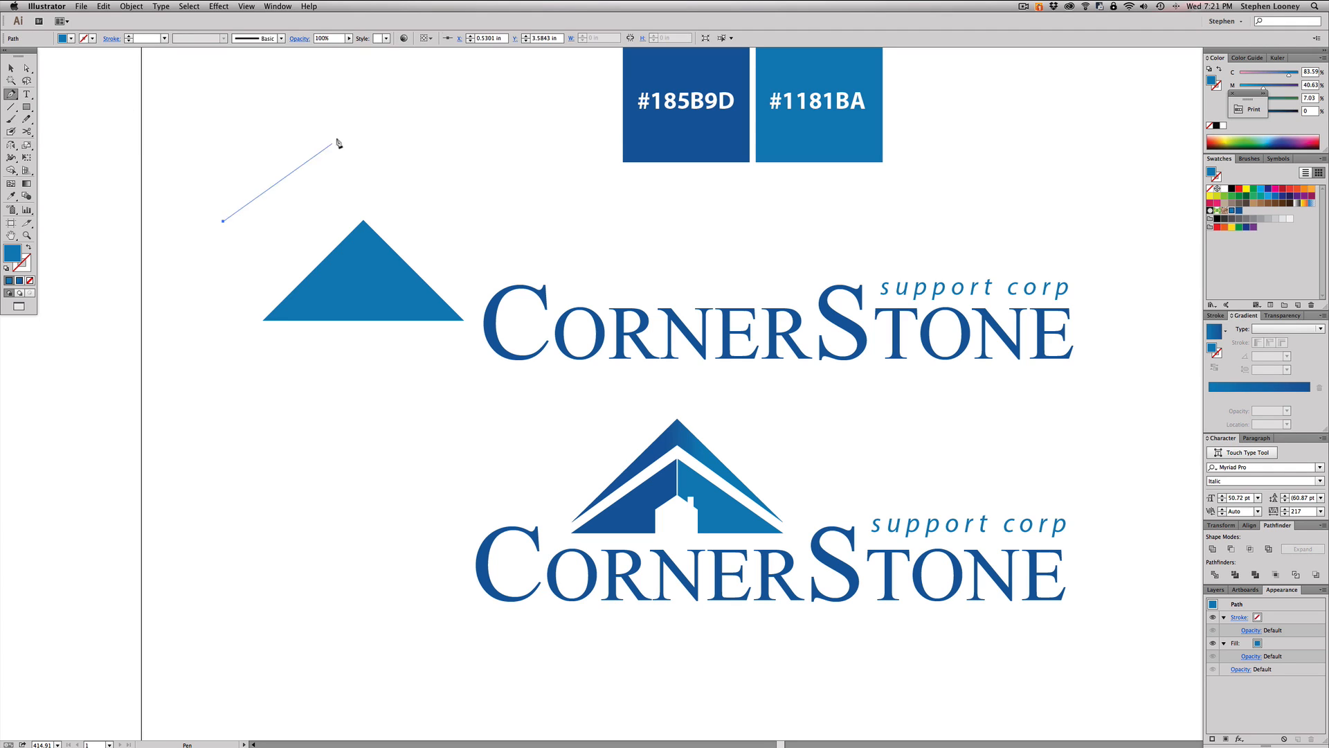
click(340, 104)
click(451, 215)
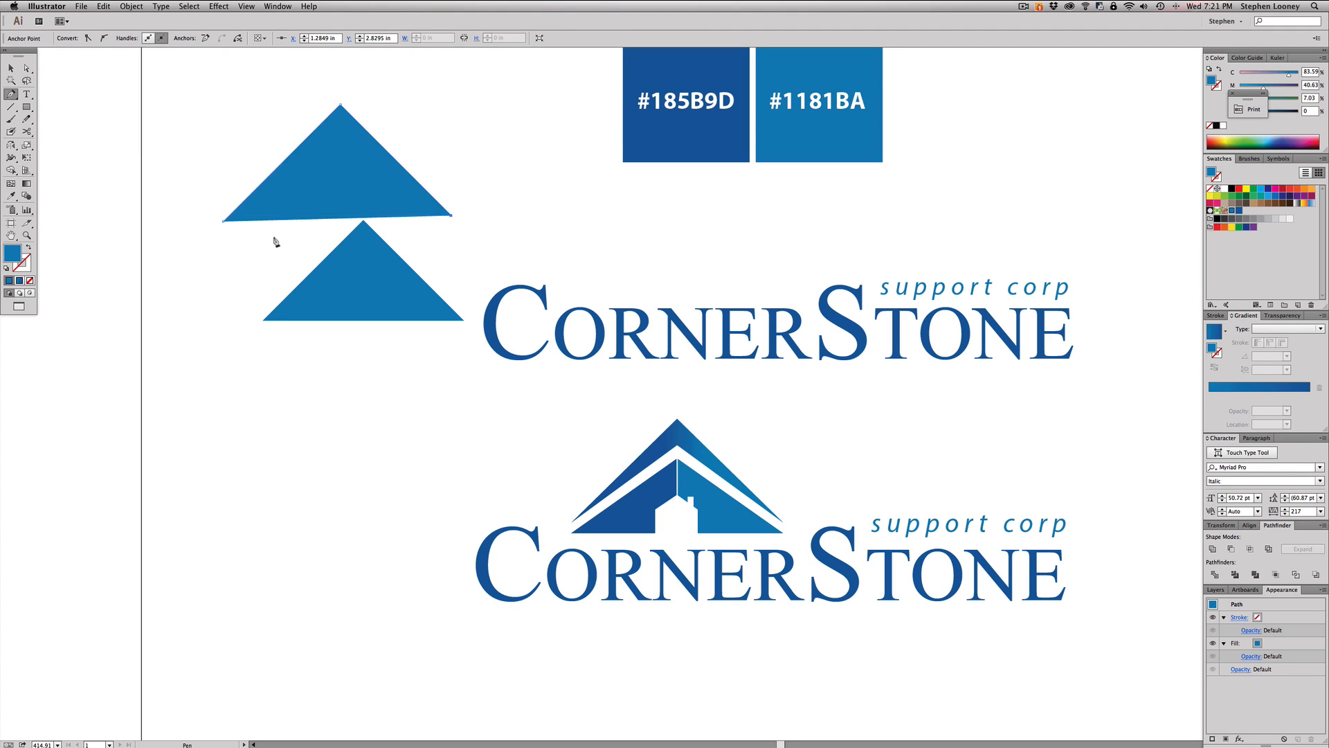
click(224, 221)
key(a)
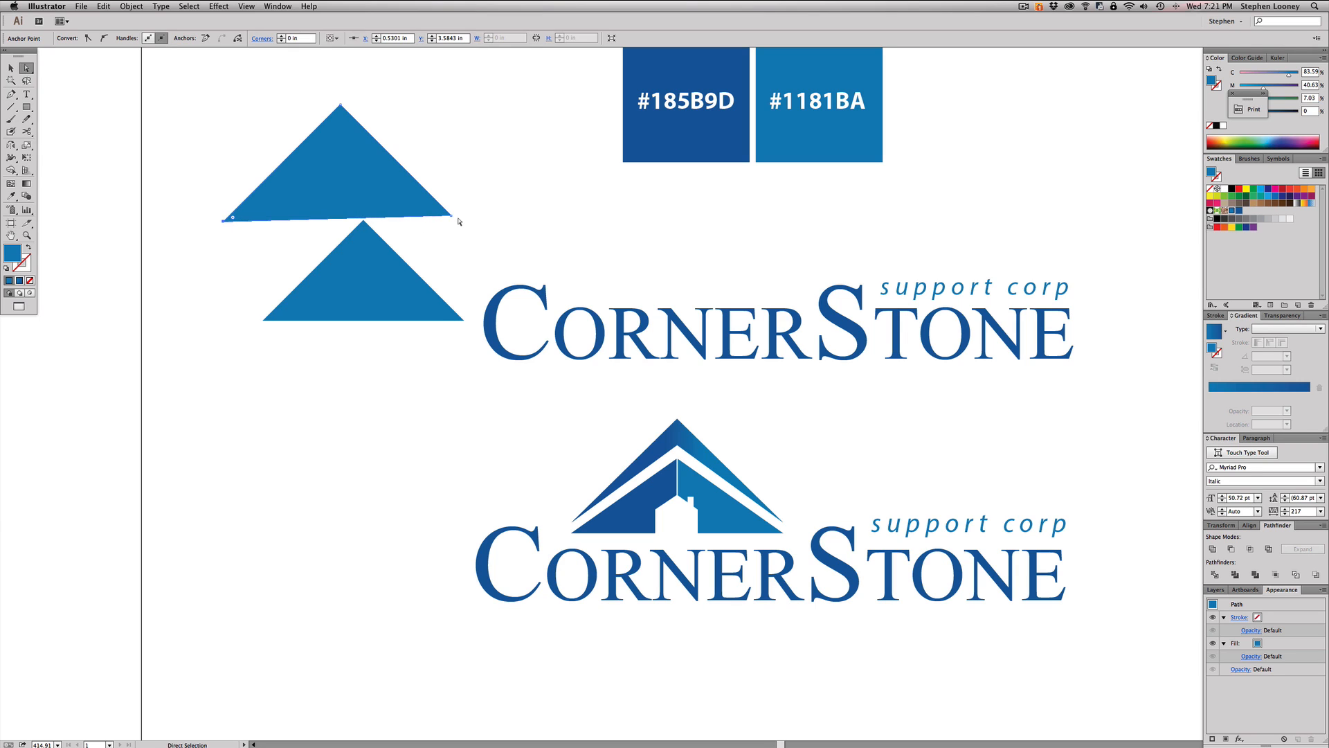
drag(451, 216, 452, 222)
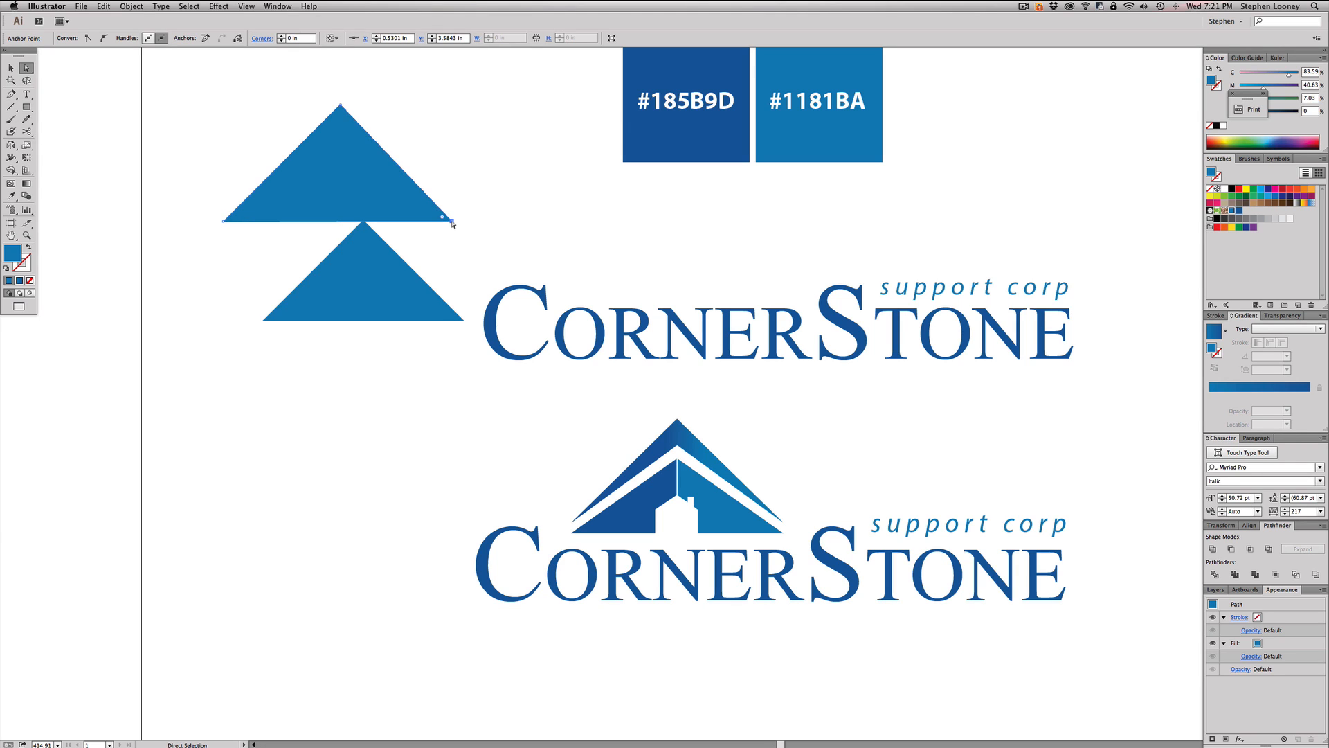
click(362, 213)
key(Delete)
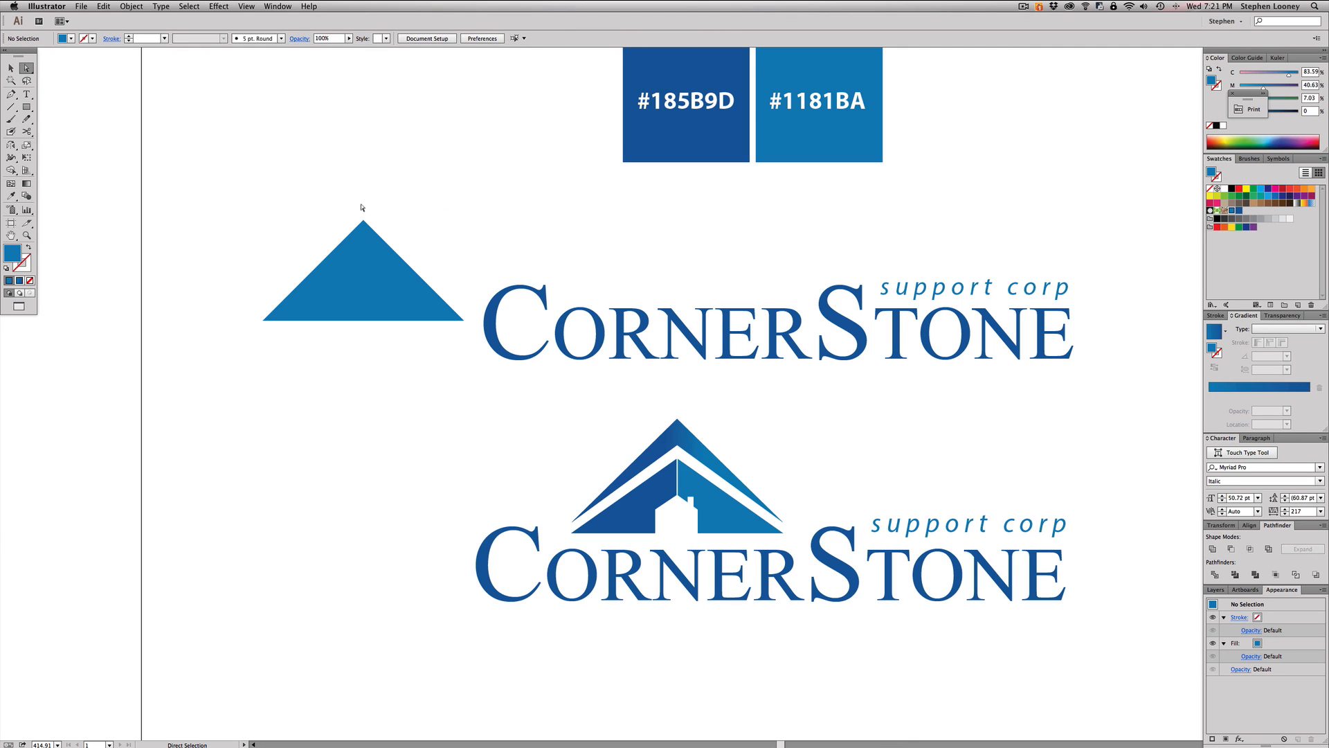
- Move the triangle over the reference logo's house icon and lower its apex to match the inner roof
drag(367, 285, 677, 497)
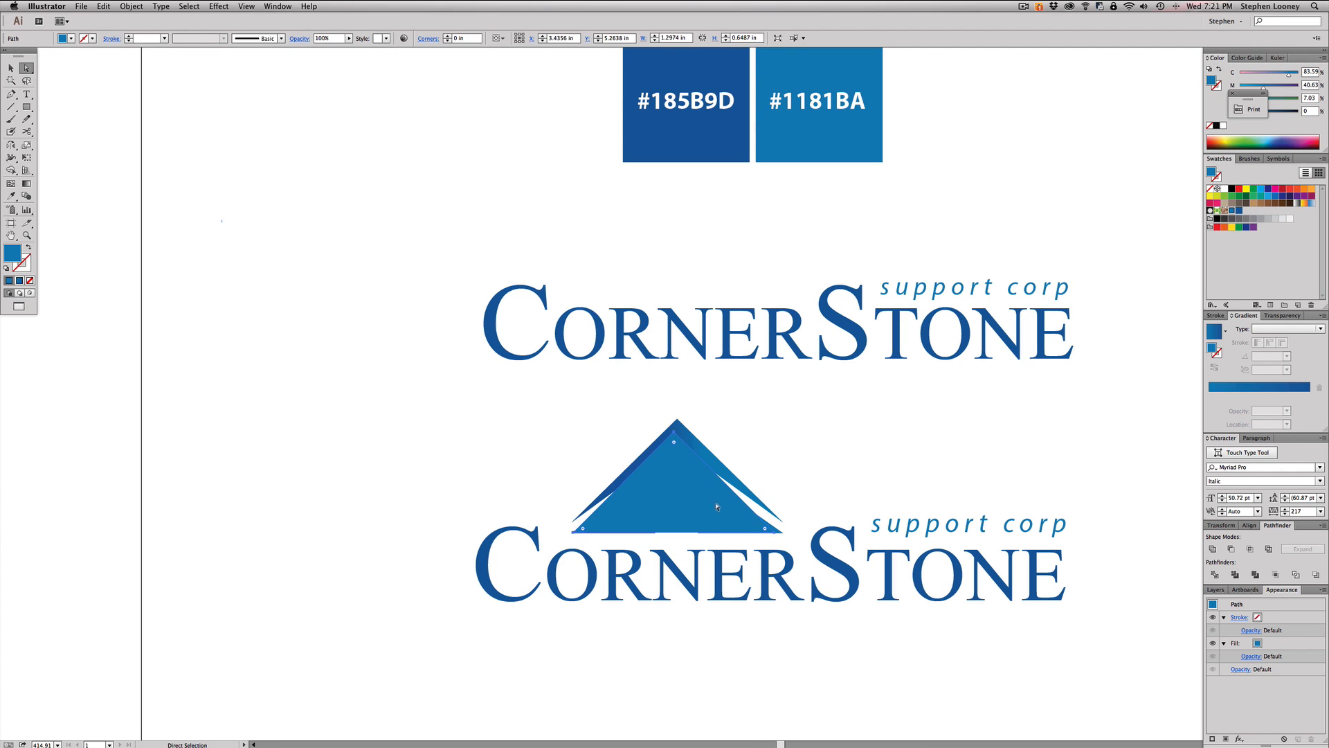
scroll(696, 502, left, 3)
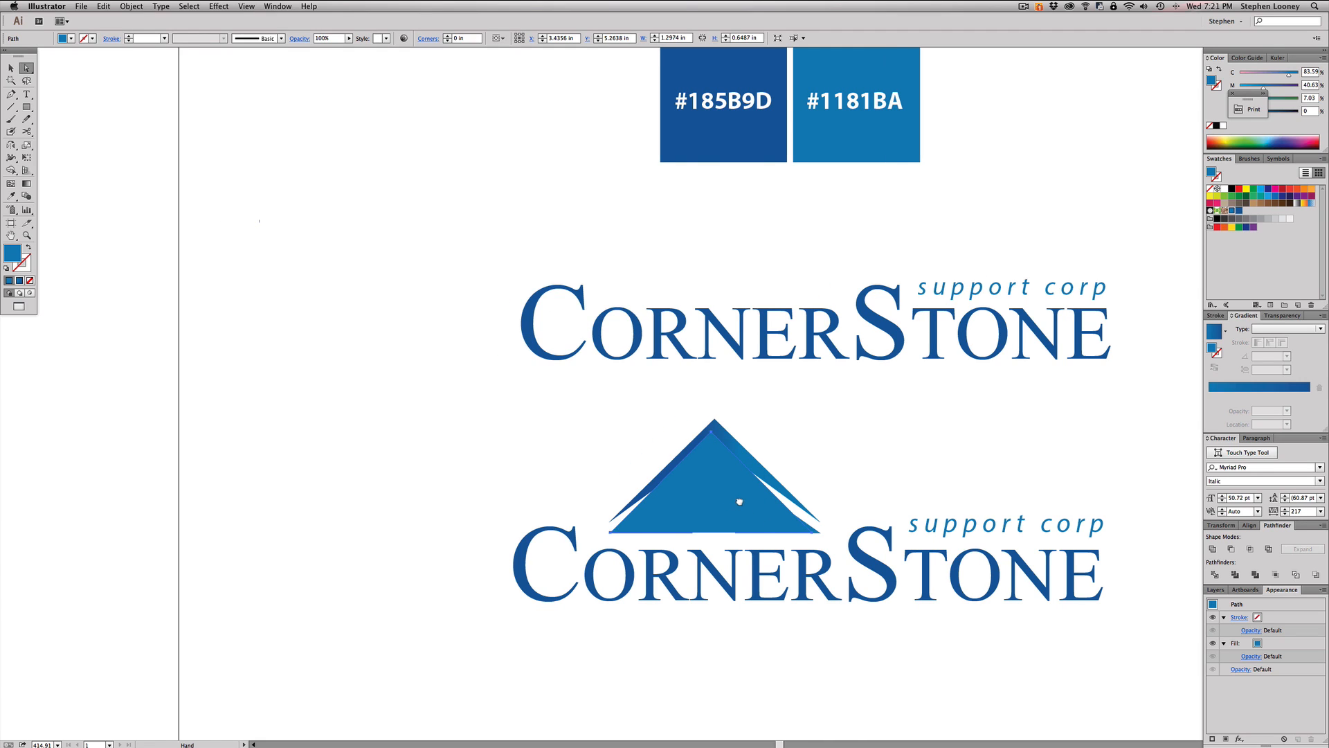
click(718, 436)
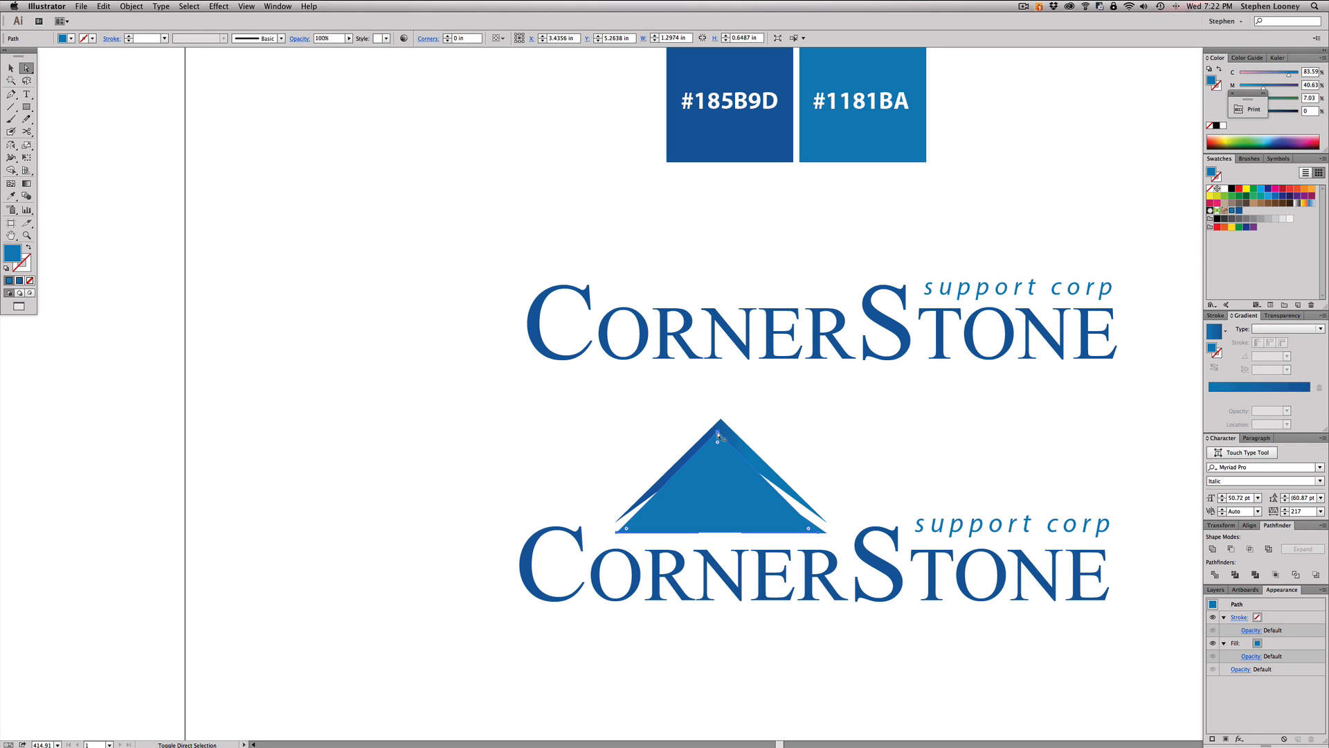
click(718, 435)
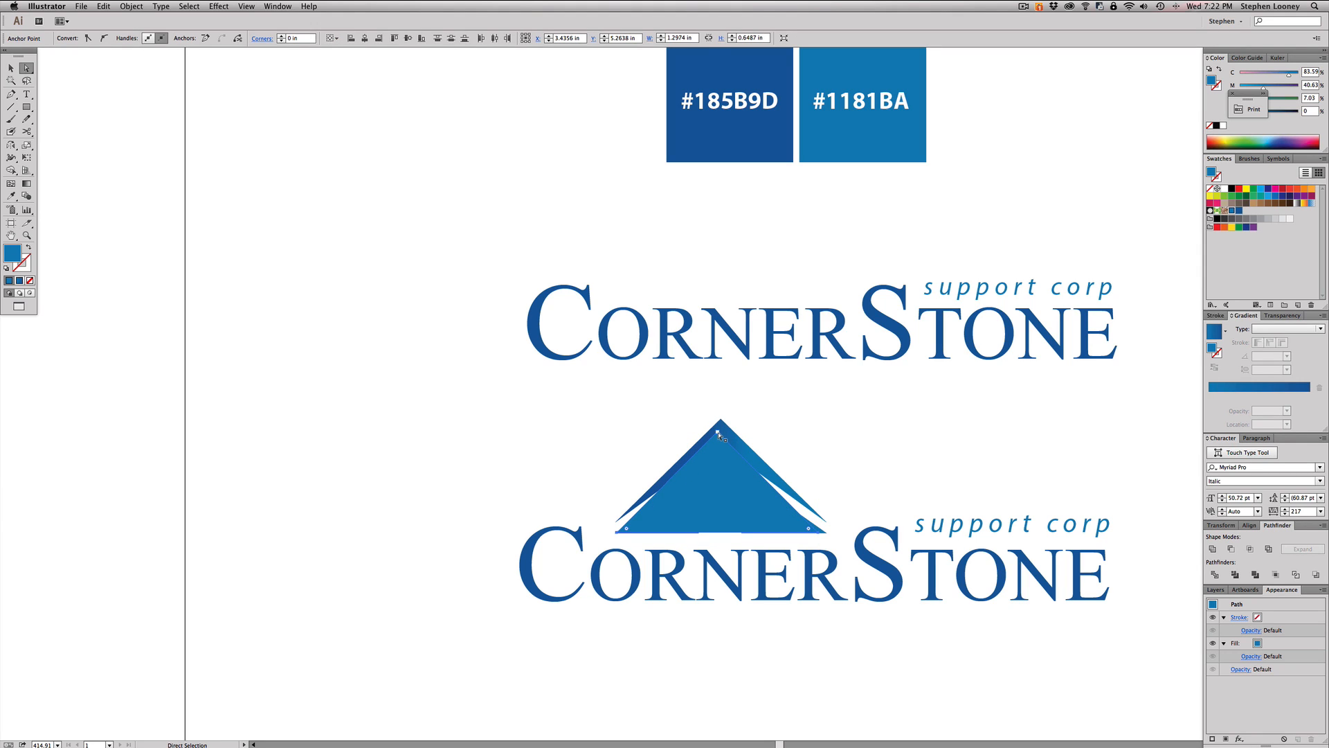
drag(718, 435, 719, 436)
drag(718, 484, 717, 460)
- Move the flattened triangle into the empty space left of the reference logo and deselect it
scroll(717, 460, left, 2)
drag(778, 515, 439, 513)
click(528, 427)
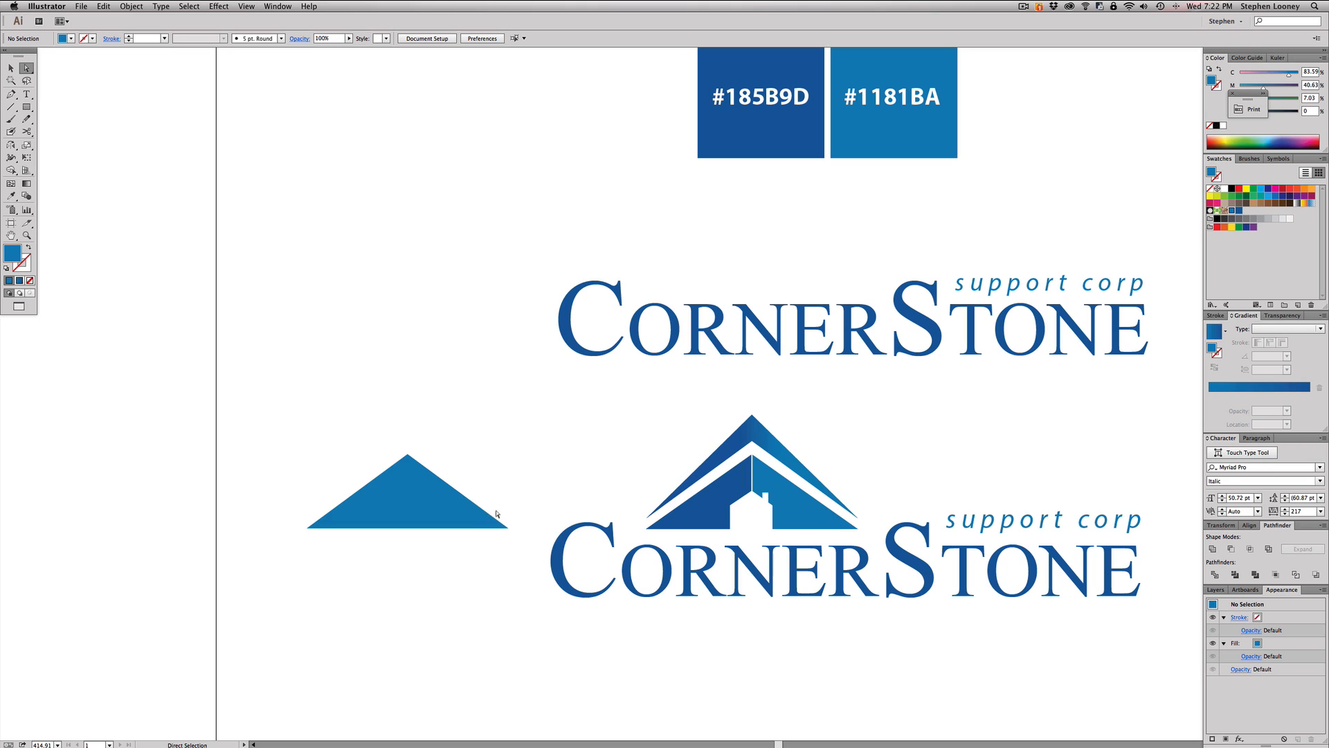
- Duplicate the triangle straight above the original, and place another copy overlapping slightly below that duplicate
drag(522, 508, 537, 509)
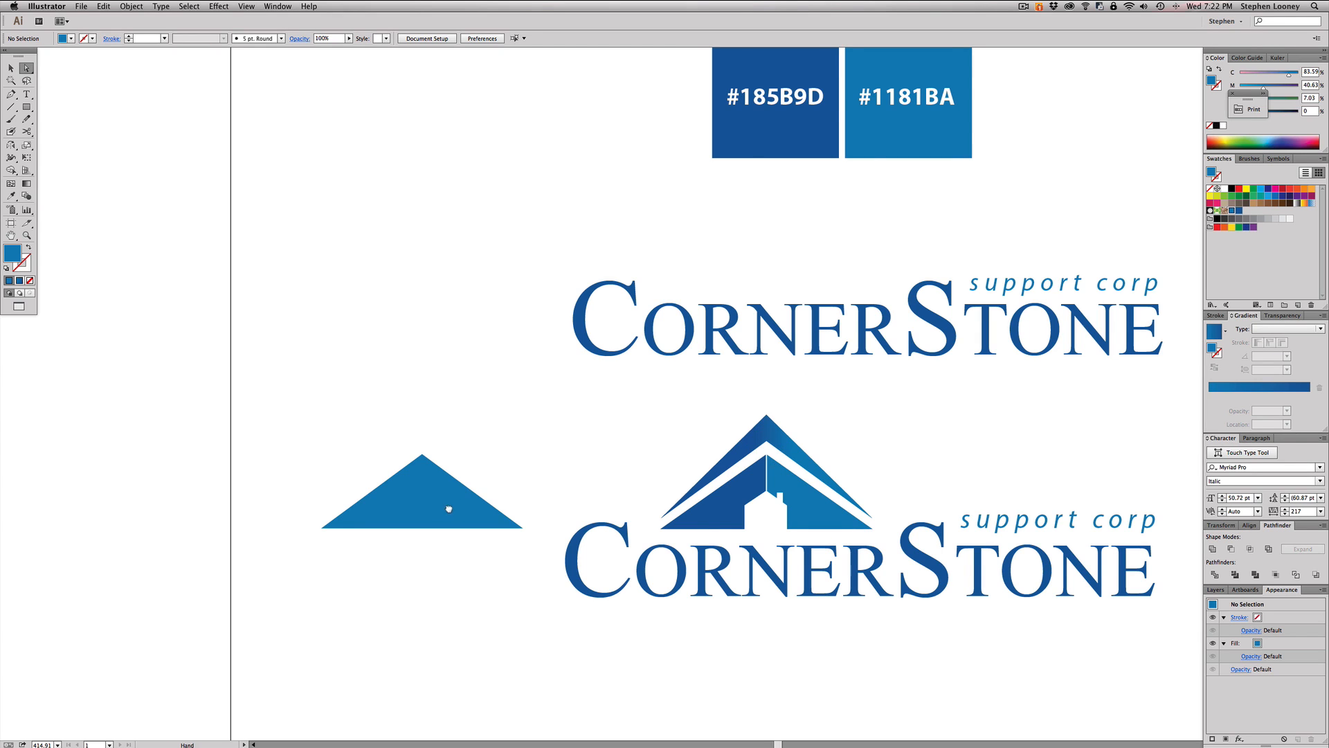
drag(449, 510, 568, 341)
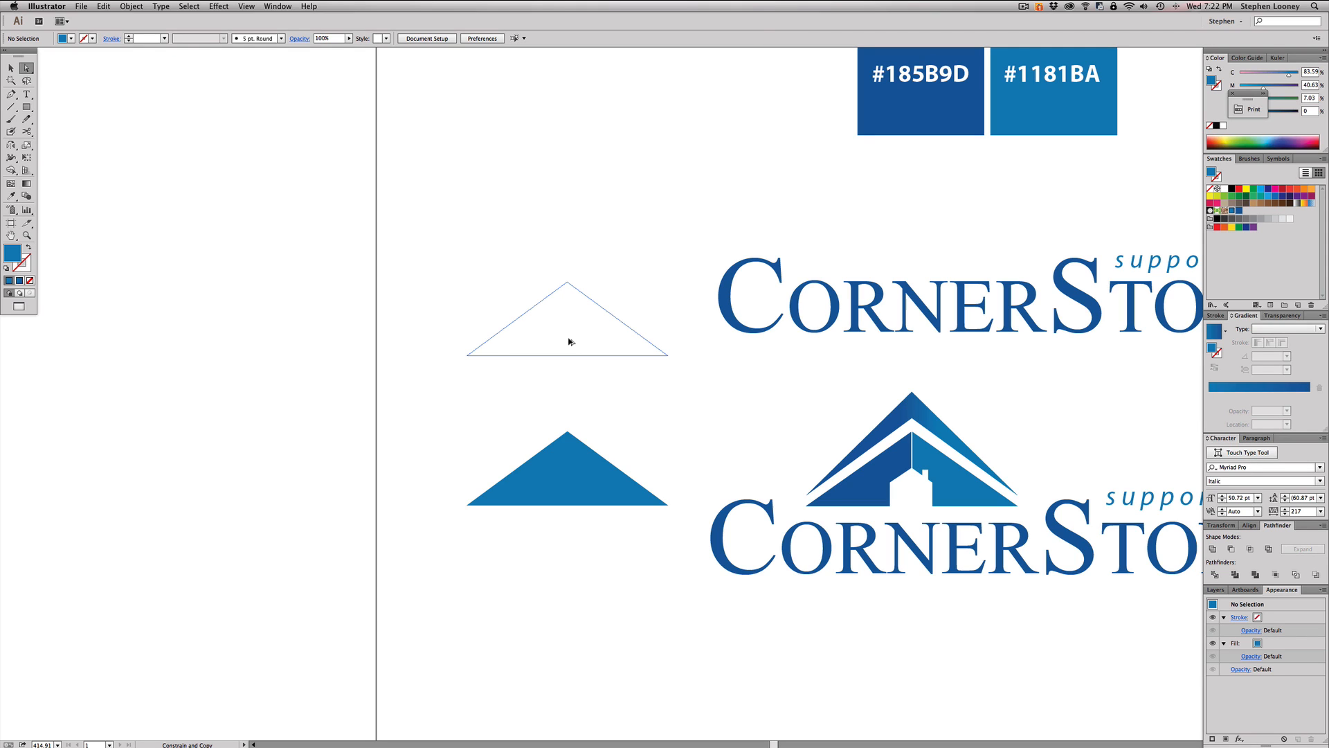
drag(568, 341, 568, 341)
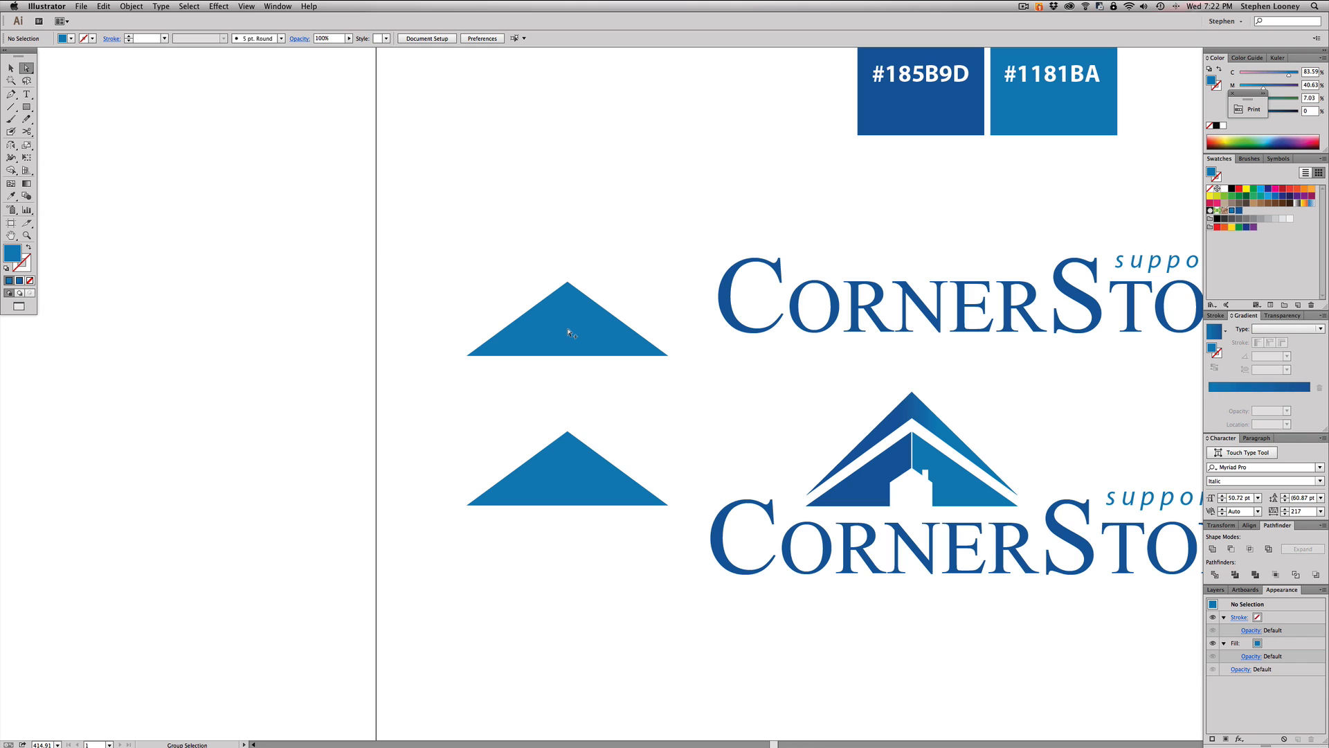
drag(568, 333, 565, 347)
- Subtract the lower overlapping triangle from the one behind it with Minus Front to form a roof chevron
drag(506, 230, 611, 364)
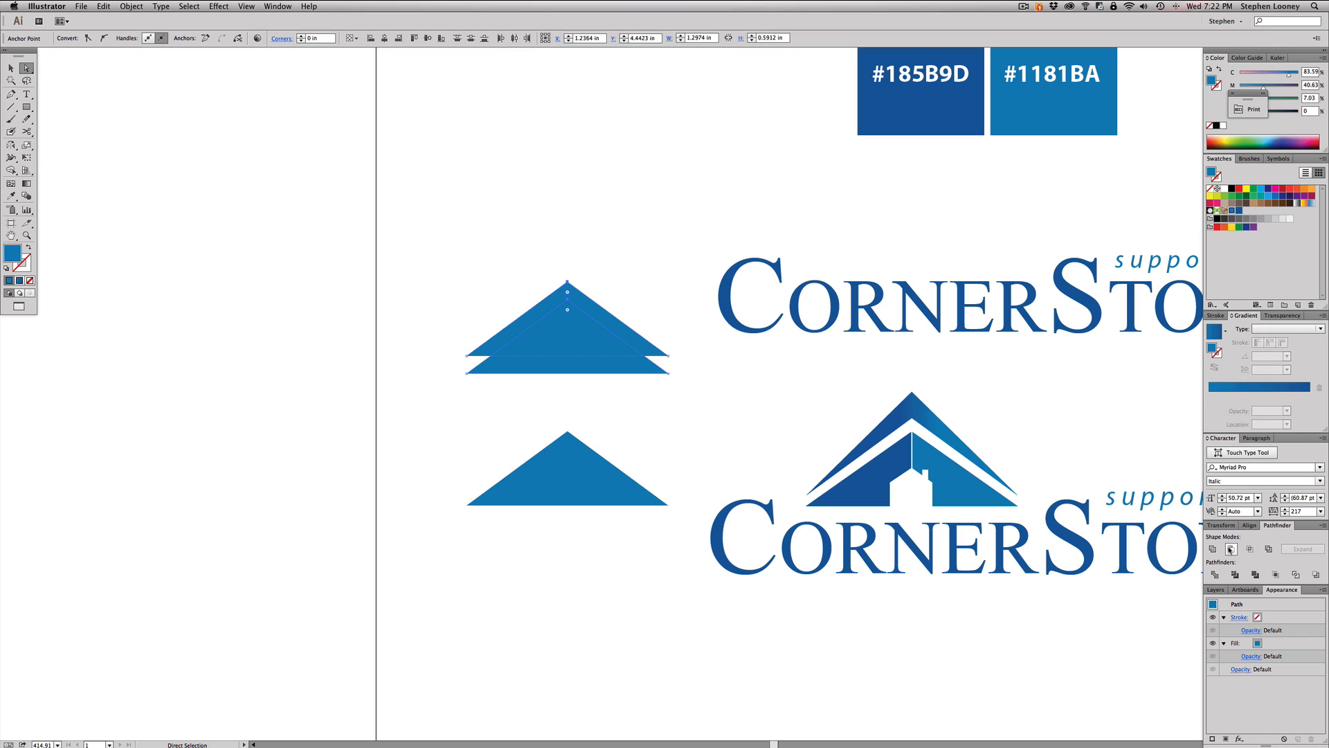
click(1231, 548)
click(595, 258)
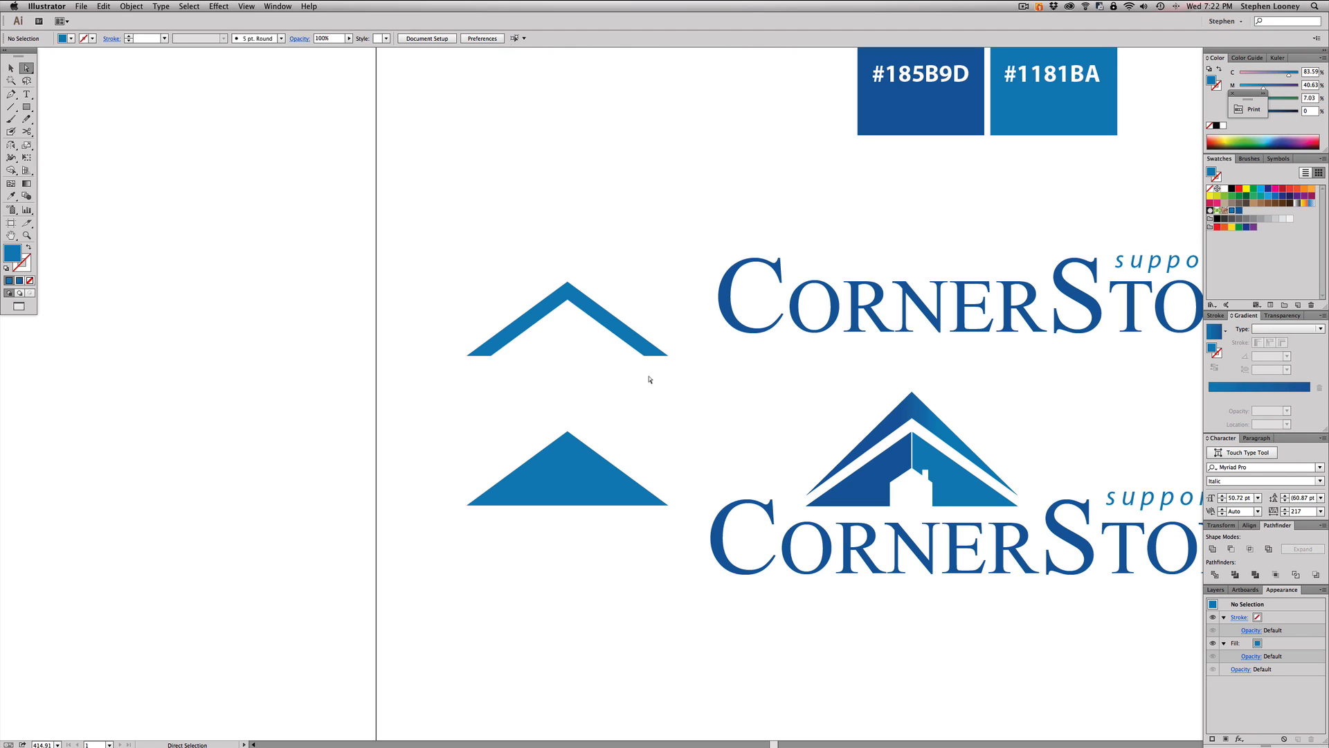
- Delete the two inner bottom anchor points of the roof chevron so its ends taper to points, and deselect it
key(minus)
click(644, 356)
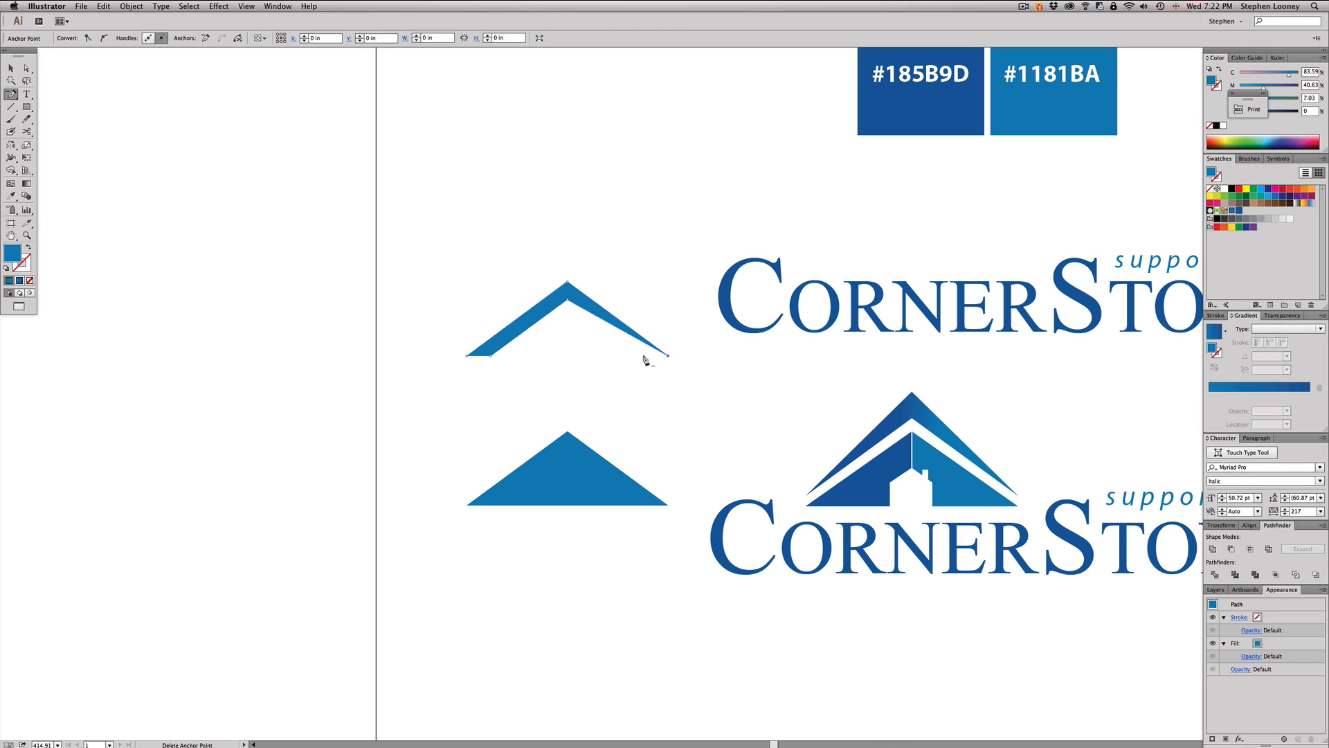
click(491, 356)
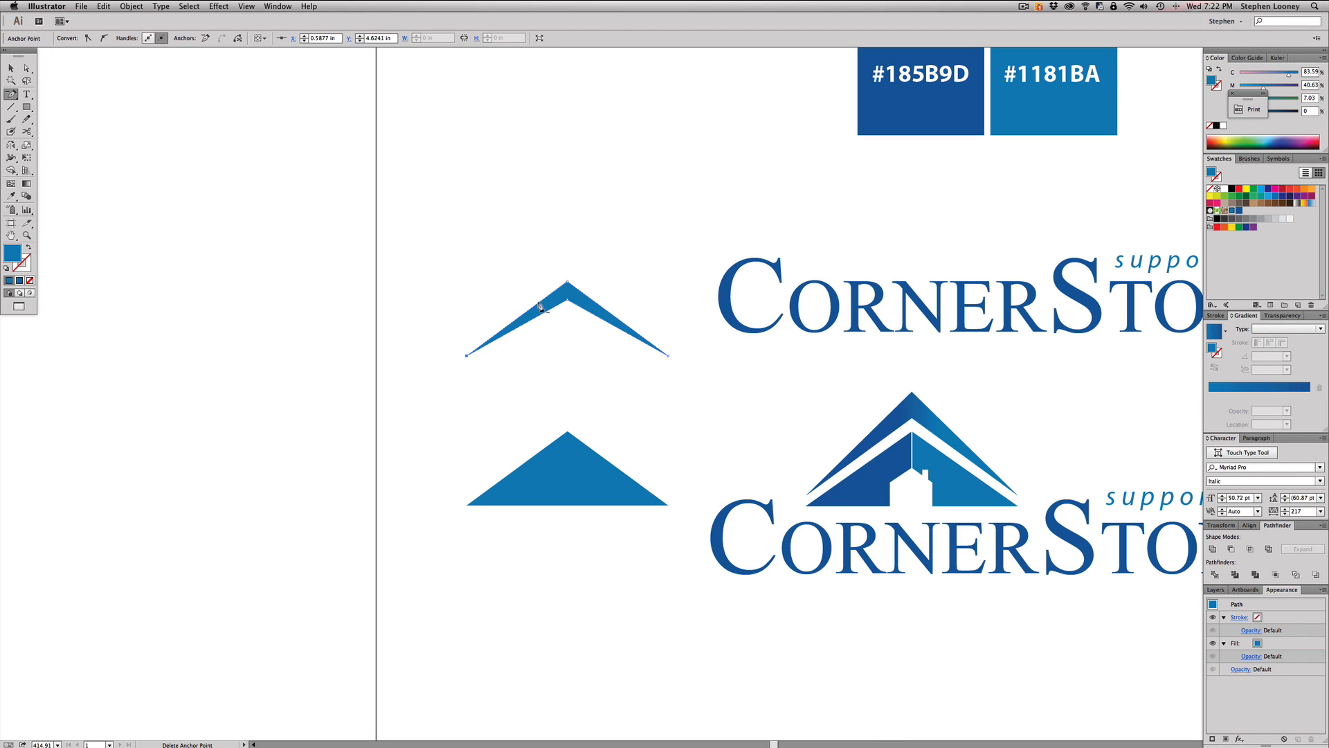
click(11, 67)
click(564, 257)
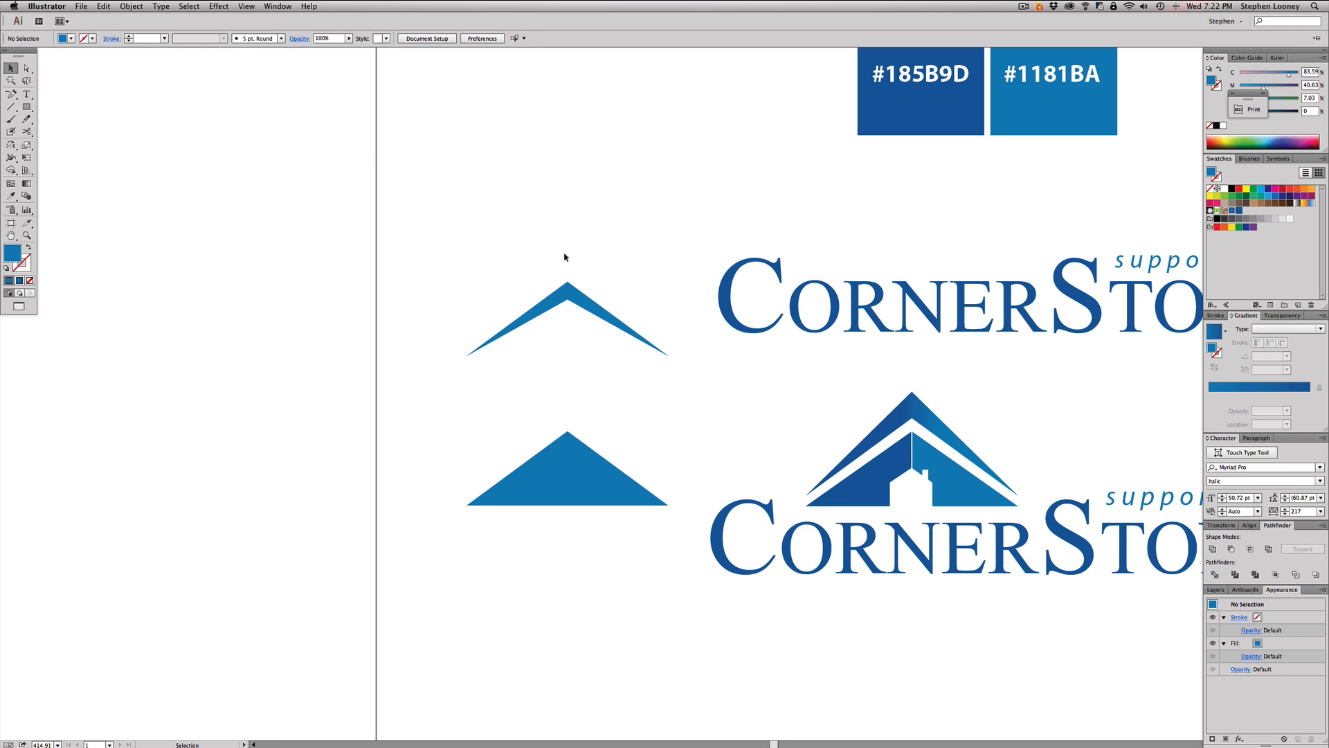
- Move the tapered chevron straight down to sit just above the solid triangle, and deselect it
drag(592, 314, 581, 432)
click(637, 409)
key(a)
click(625, 386)
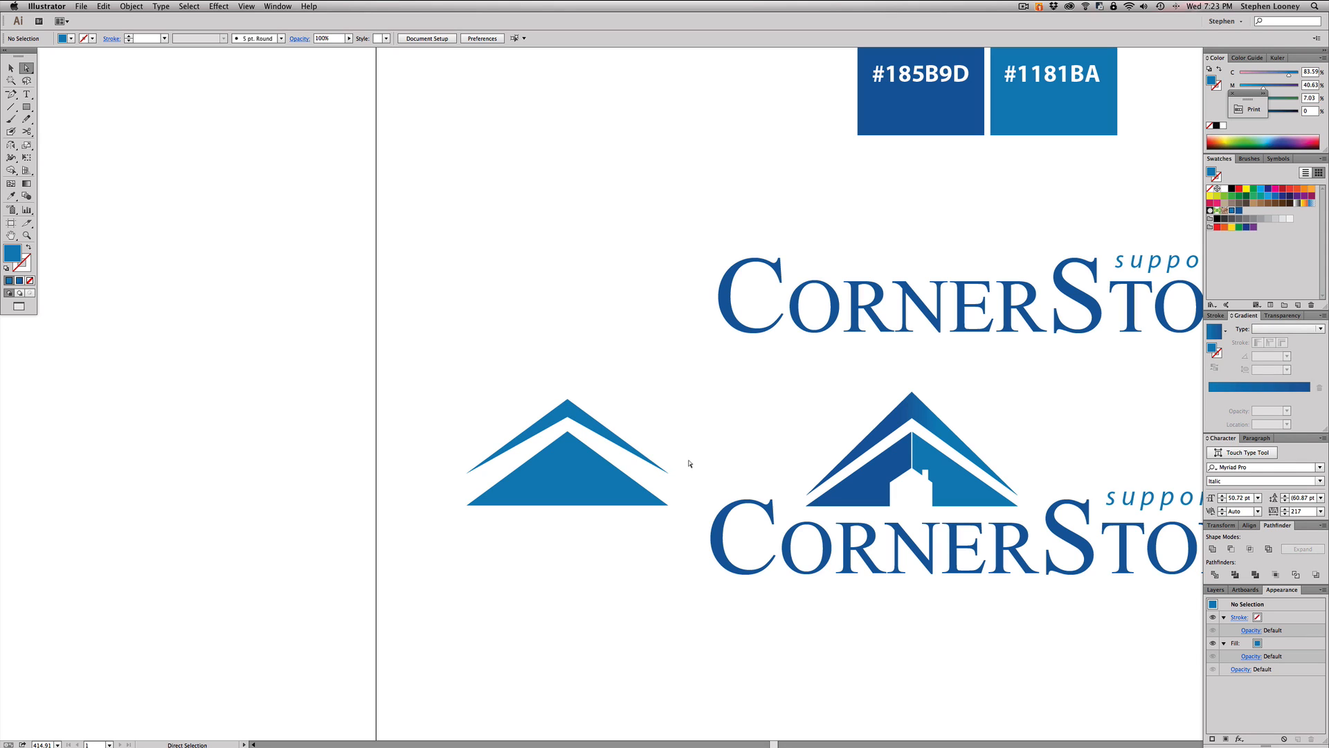
- Select the chevron's two outer end points and nudge them down to follow the triangle's slope more closely, and deselect
drag(702, 454, 661, 487)
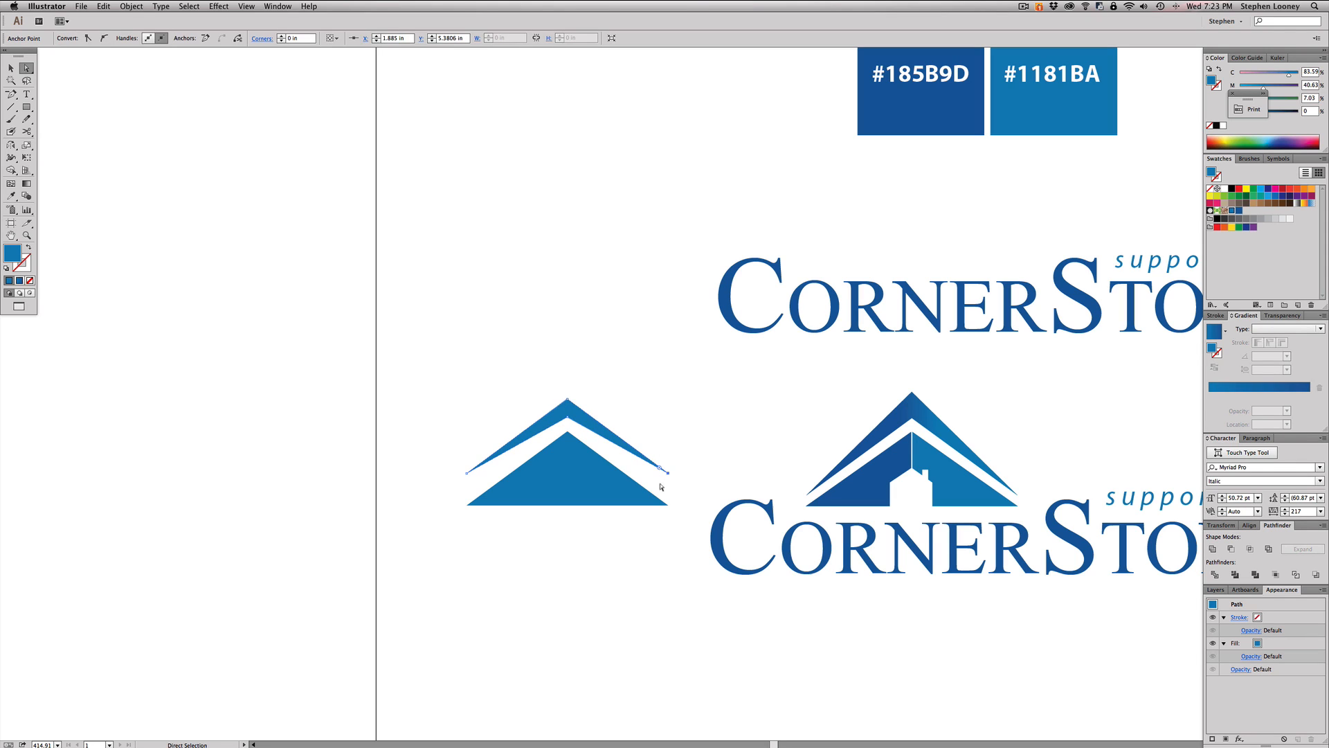
drag(441, 470, 477, 485)
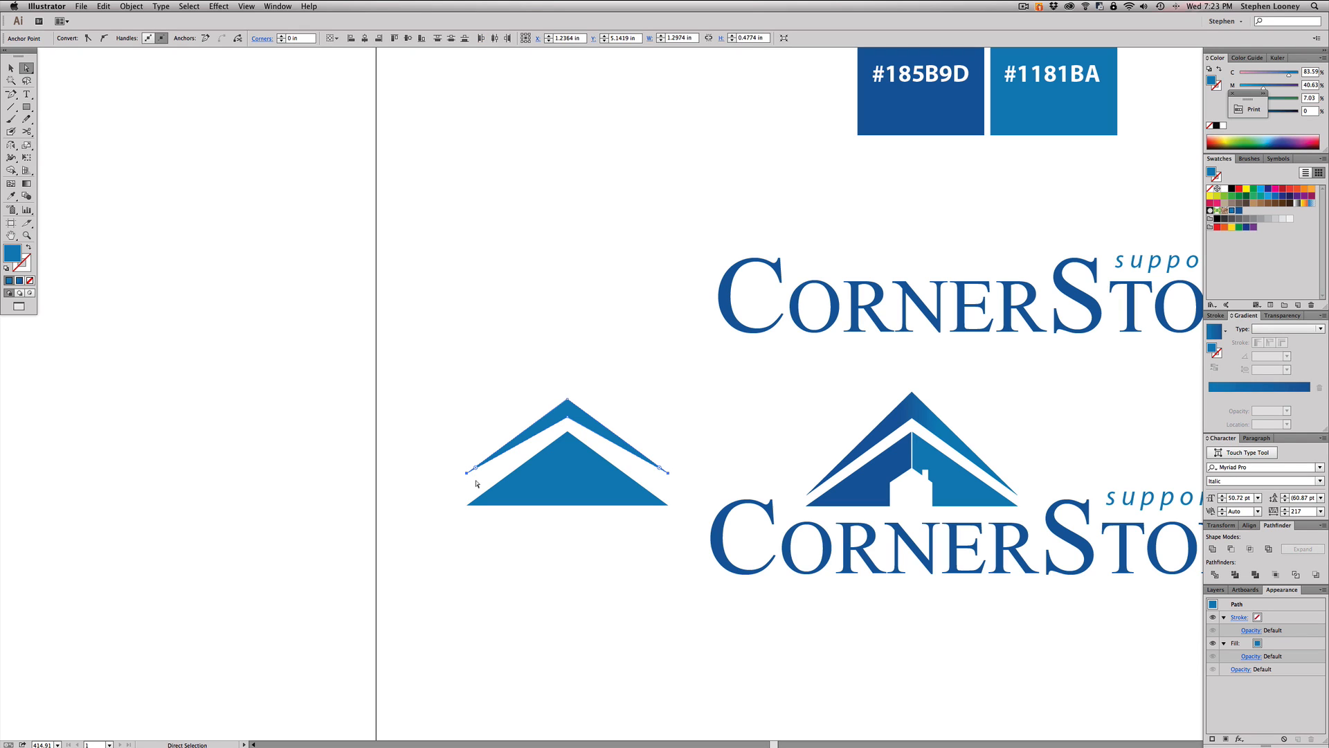
key(Down)
key(Down)
key(Down)
key(Down)
key(Down)
key(Down)
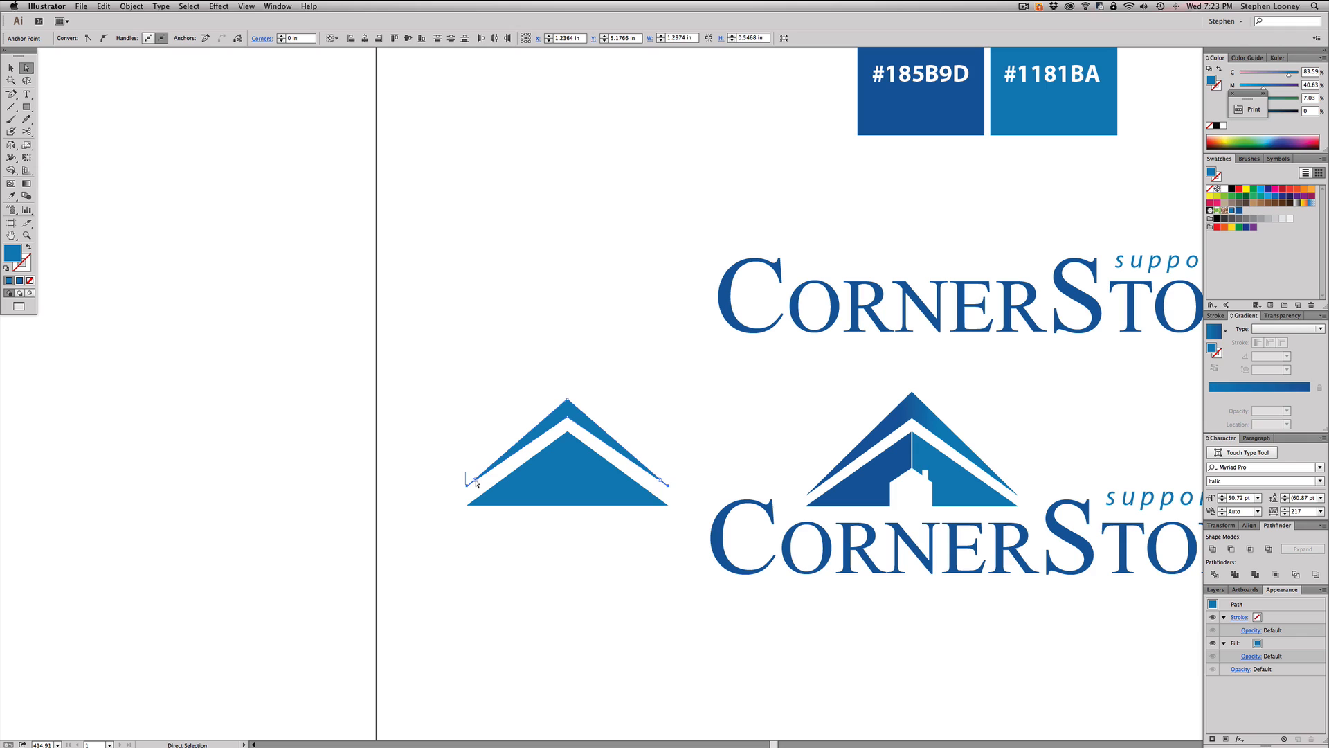
key(Down)
key(Down)
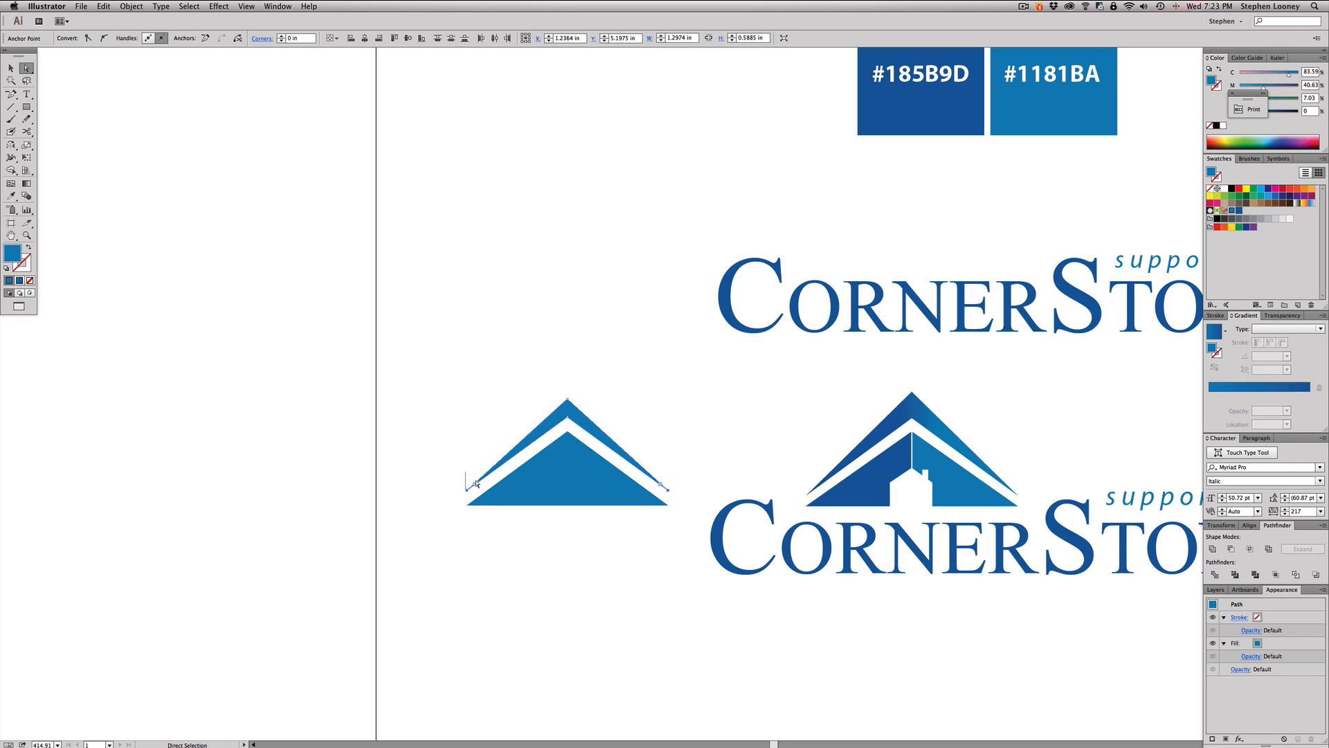
key(Down)
mouse_move(668, 494)
mouse_down()
mouse_move(582, 539)
mouse_move(702, 597)
mouse_move(613, 480)
mouse_move(691, 479)
mouse_move(668, 495)
mouse_up()
key(v)
click(642, 346)
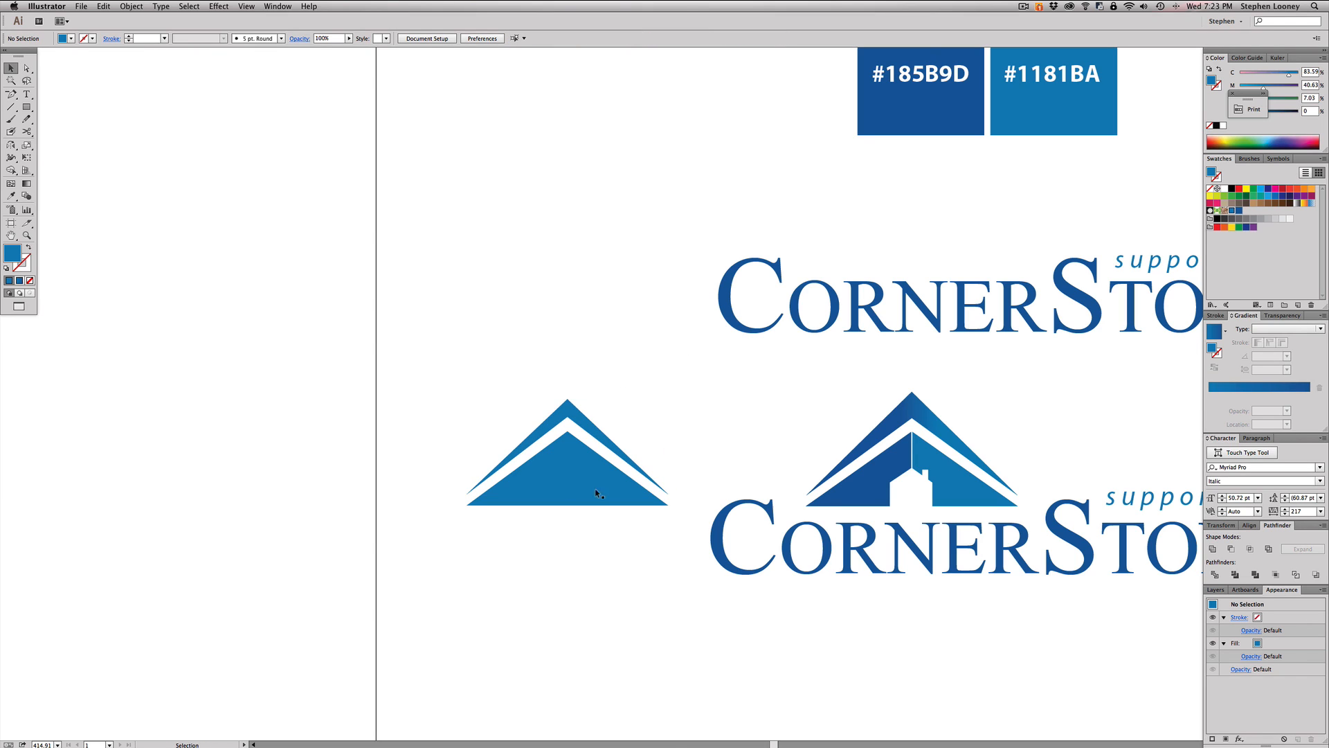
- Draw a thin vertical rectangle, about 0.011 by 0.552 in, through the centre of the solid triangle
click(26, 107)
drag(324, 303, 989, 603)
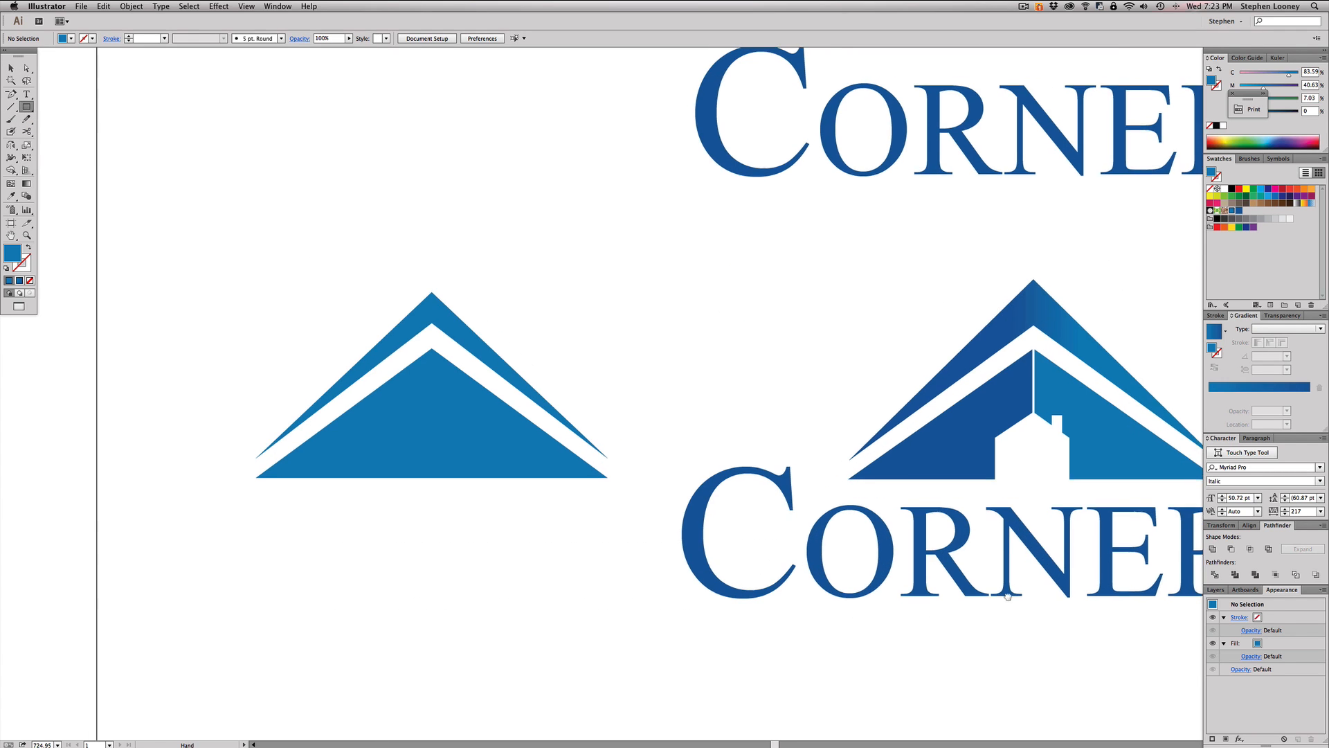
scroll(485, 401, left, 2)
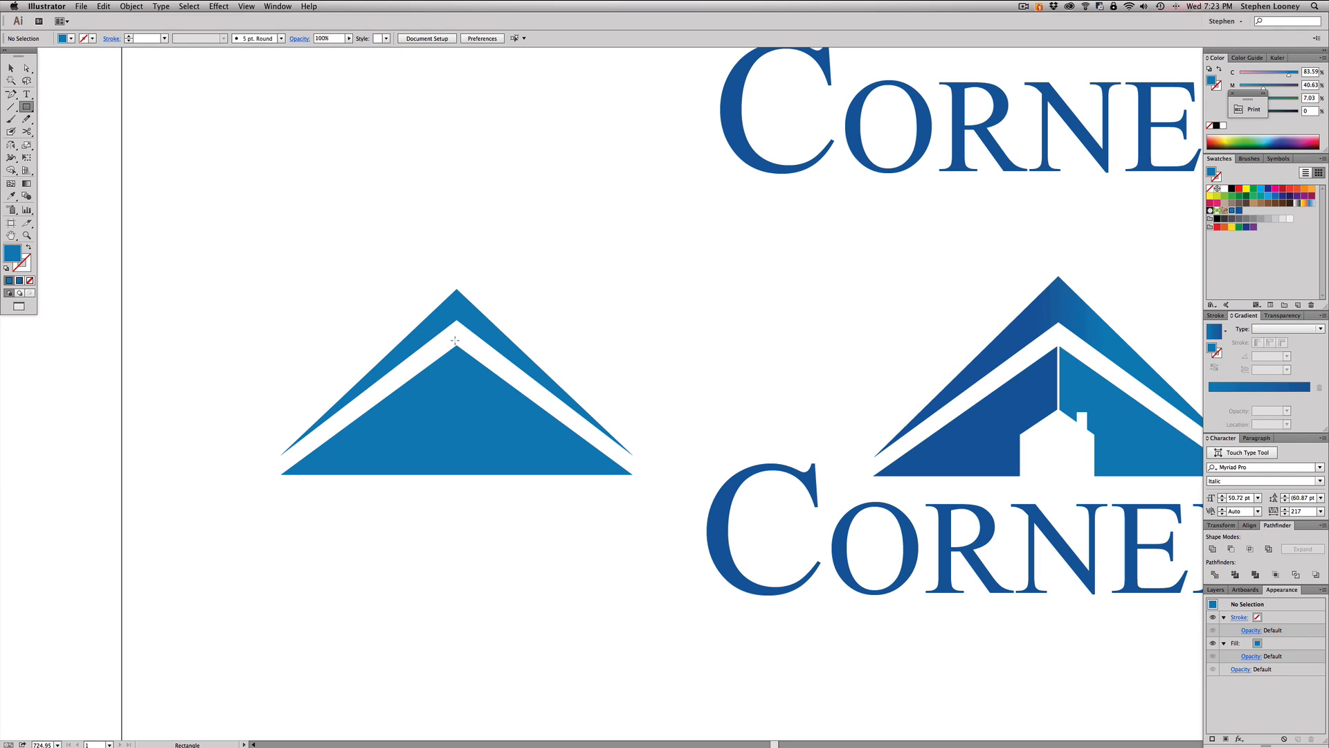
drag(454, 340, 458, 408)
drag(458, 454, 457, 488)
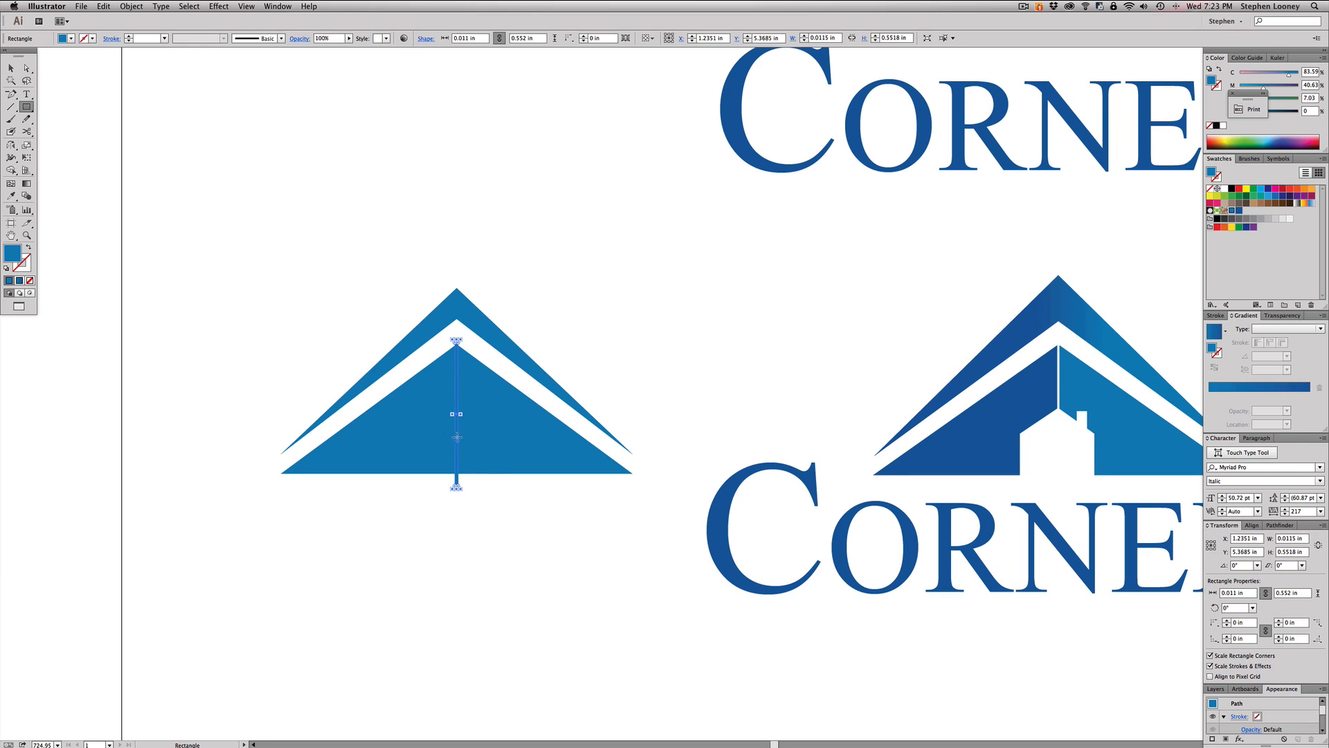
- Select the chevron, triangle and thin rectangle together and align their centres horizontally
key(v)
drag(546, 571, 378, 250)
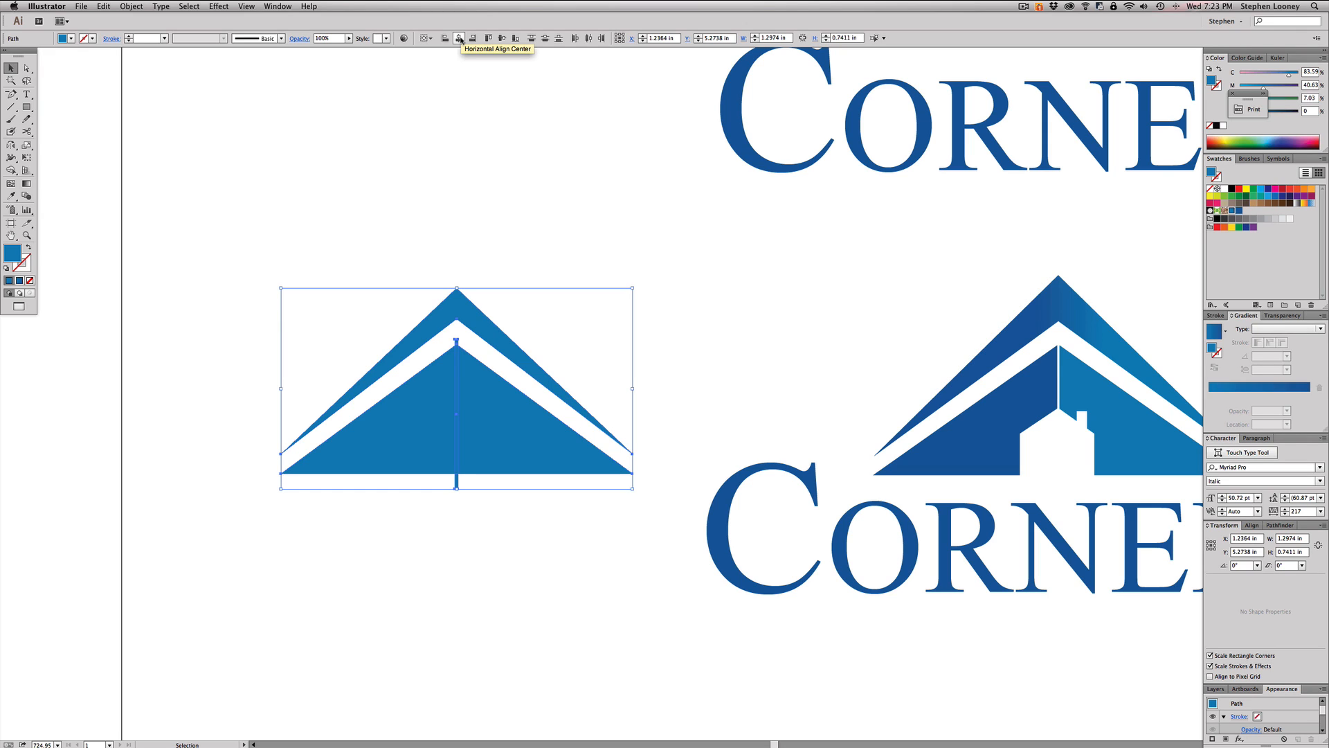
click(459, 38)
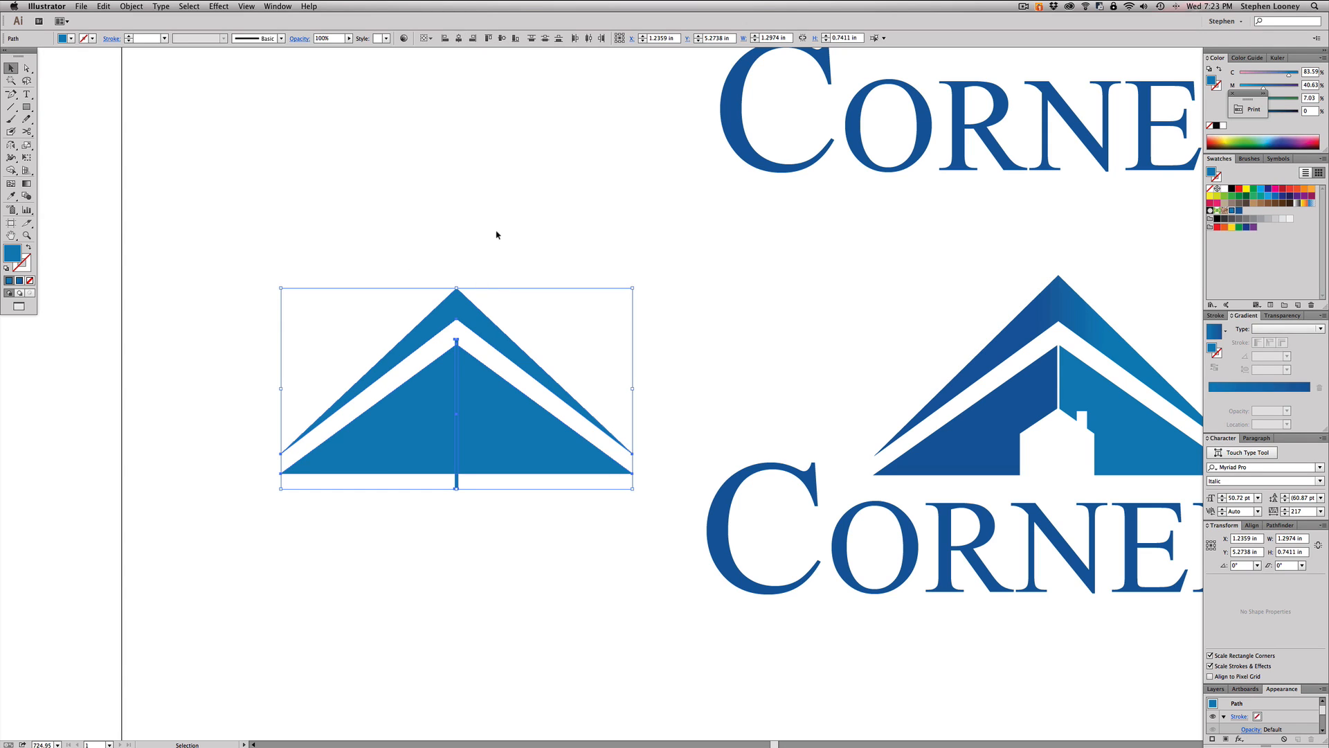
- Subtract the thin rectangle from the solid triangle with Minus Front to split it into two halves, and deselect
click(488, 545)
drag(531, 547, 404, 458)
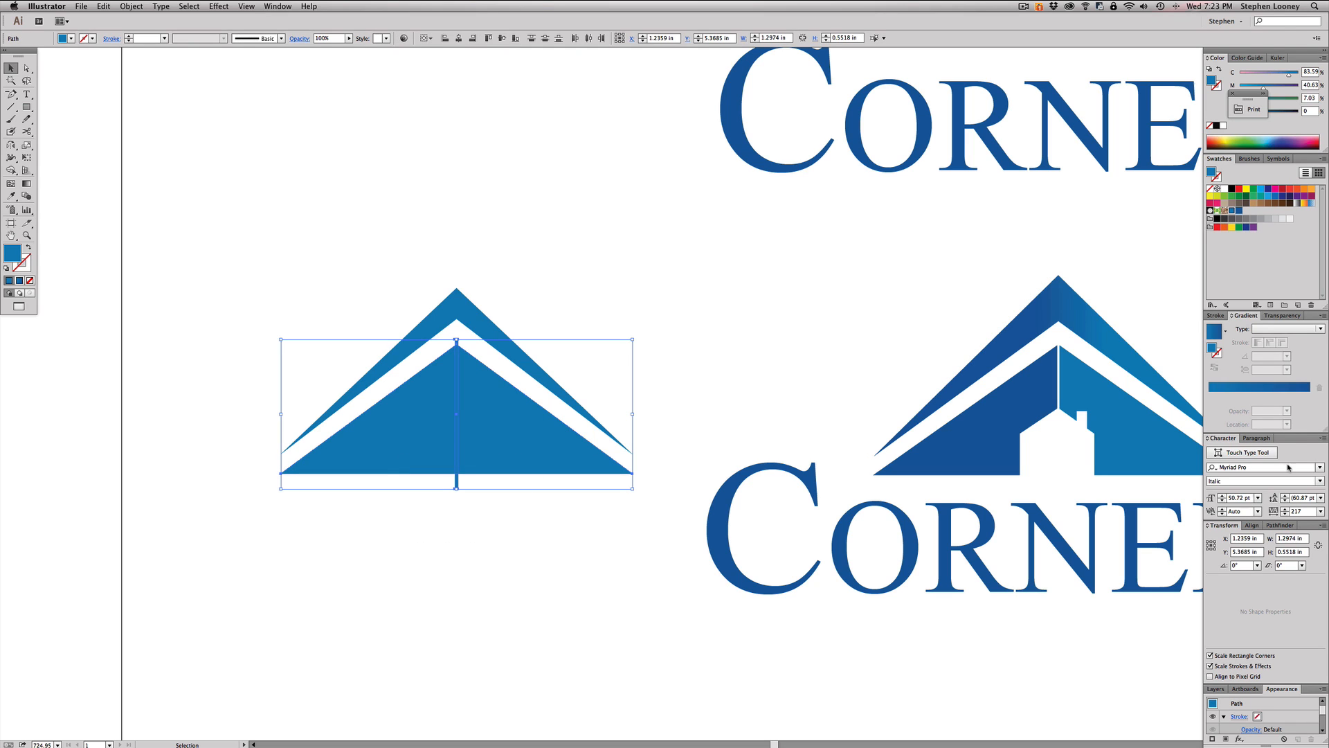
click(1277, 525)
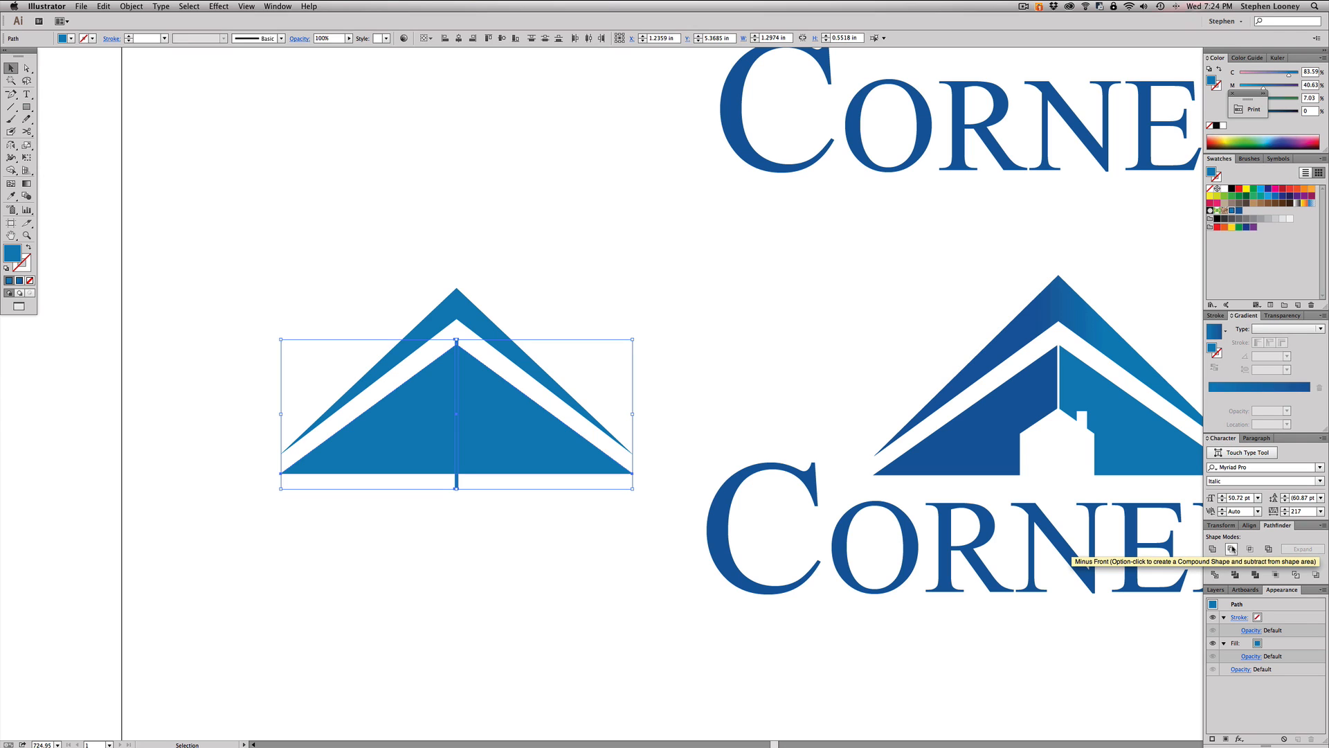
click(1231, 548)
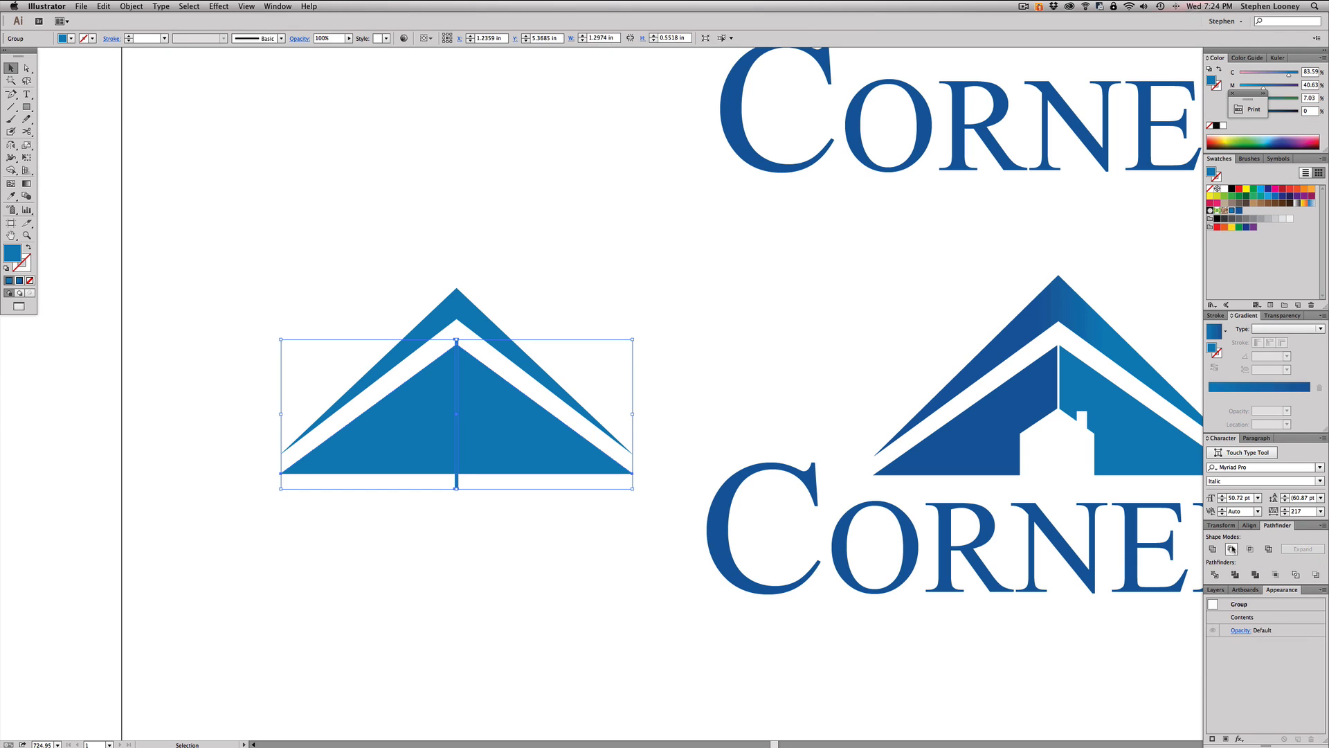
click(771, 354)
key(a)
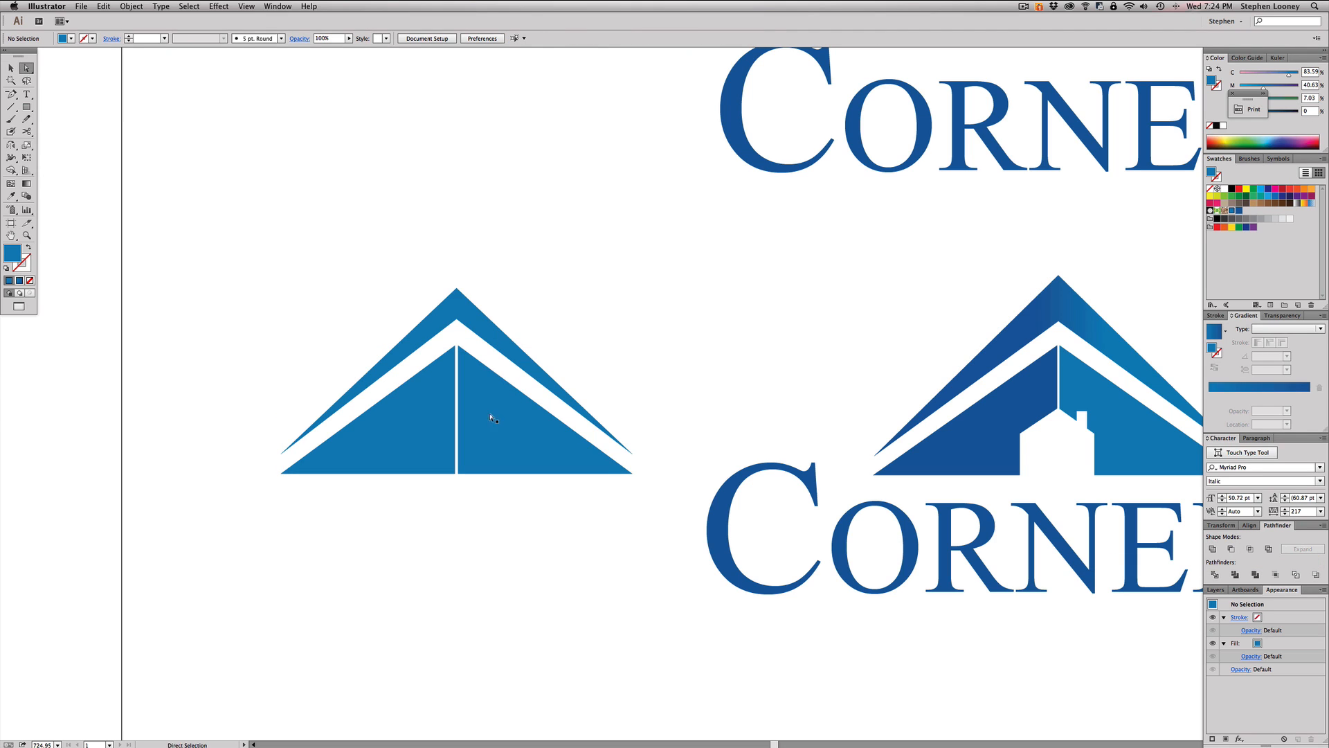
drag(489, 415, 619, 407)
drag(445, 418, 278, 393)
key(super+z)
key(super+z)
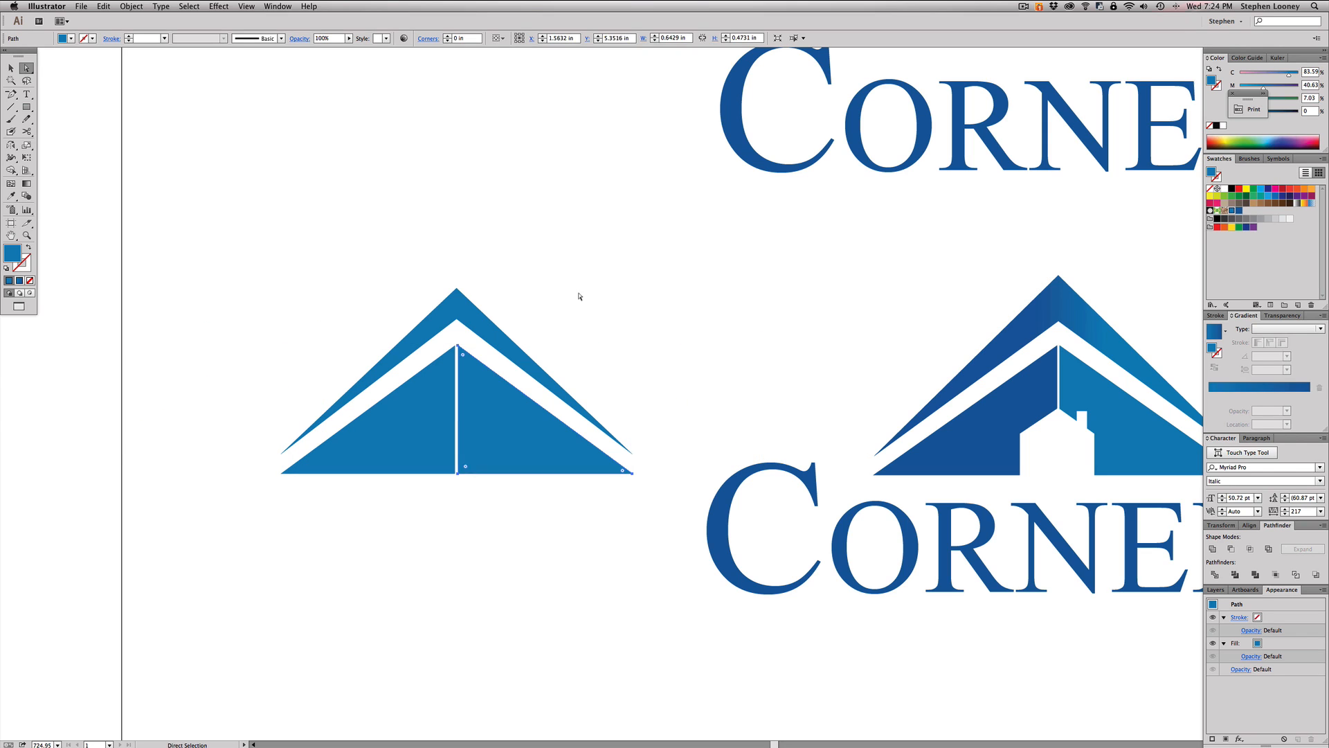
click(579, 296)
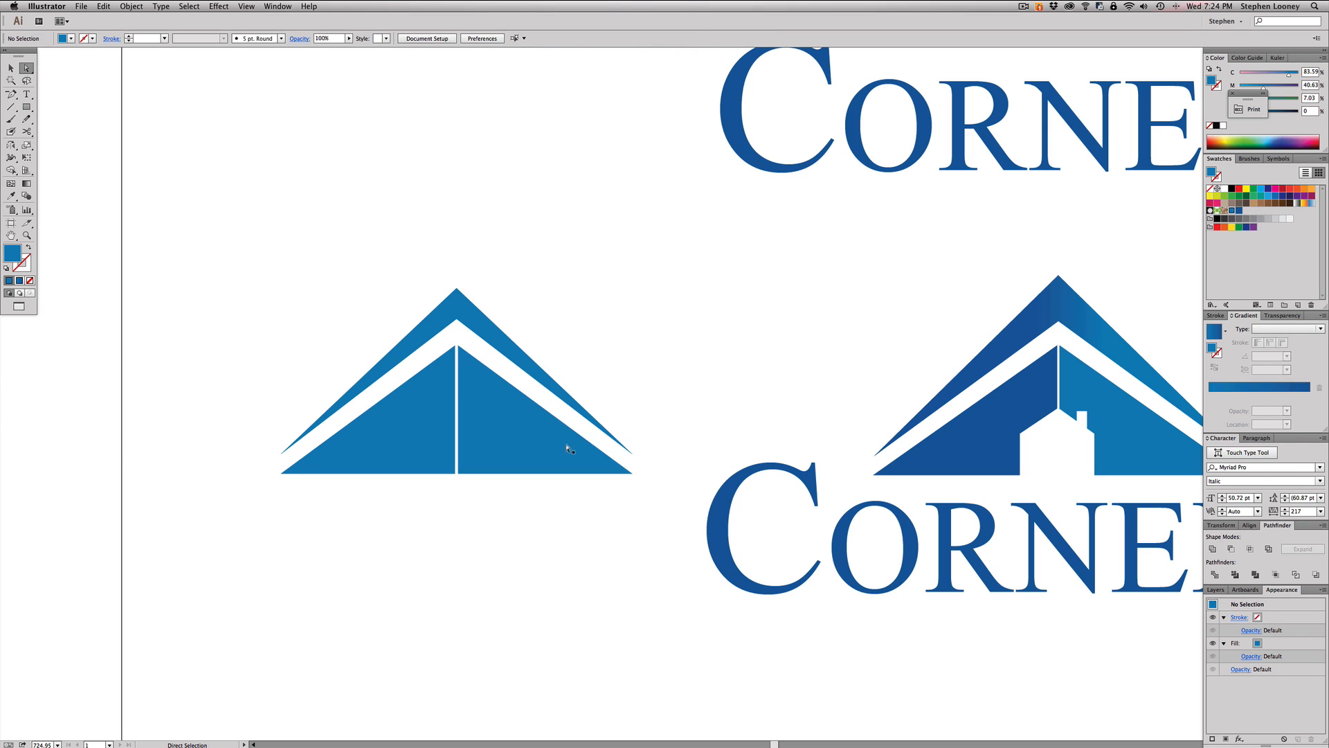
- Fill the left half of the split triangle with the darker blue swatch and deselect it
click(498, 424)
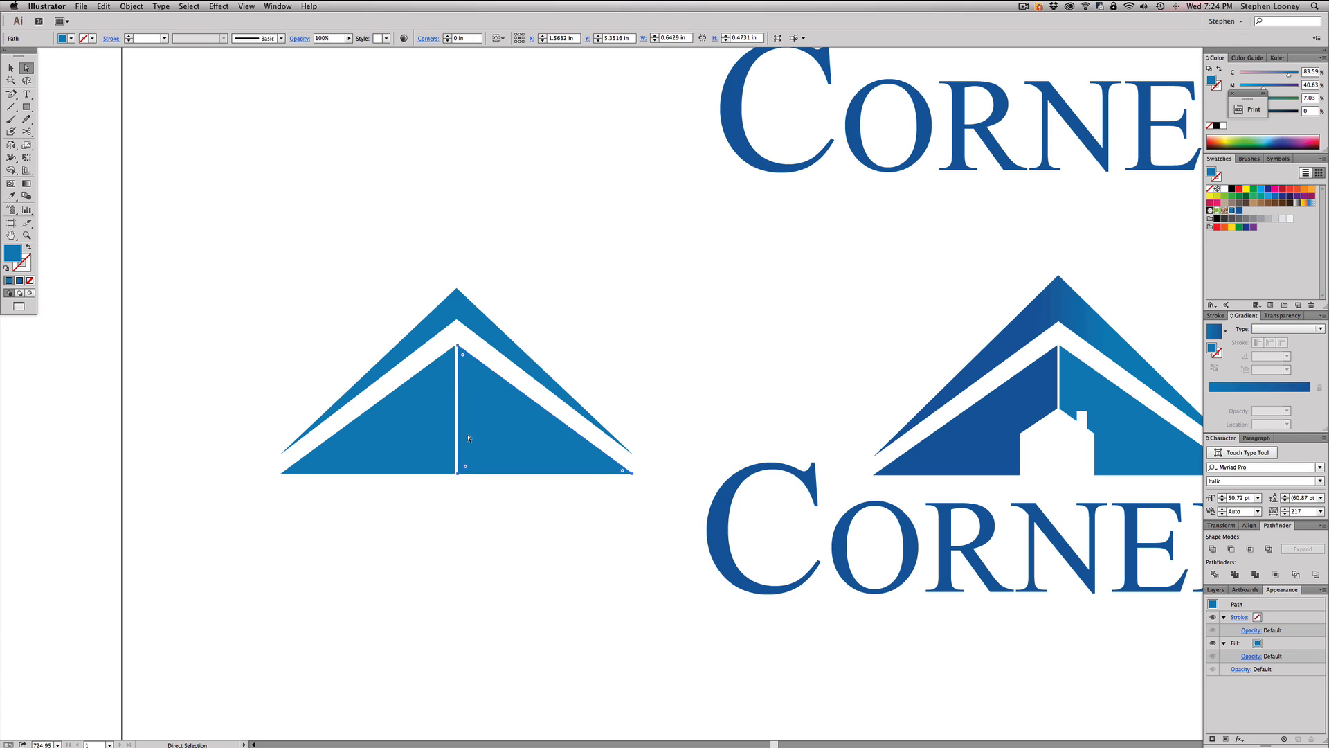
click(426, 437)
click(1239, 212)
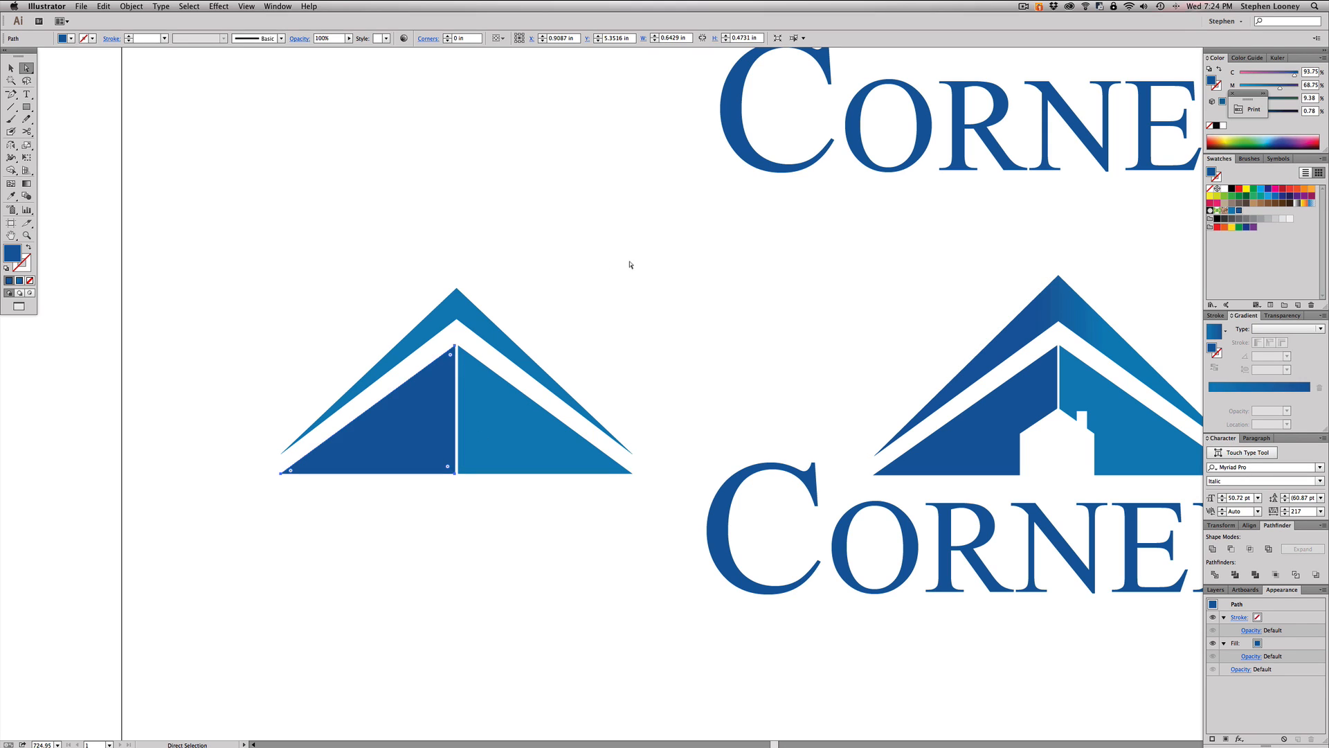
click(596, 274)
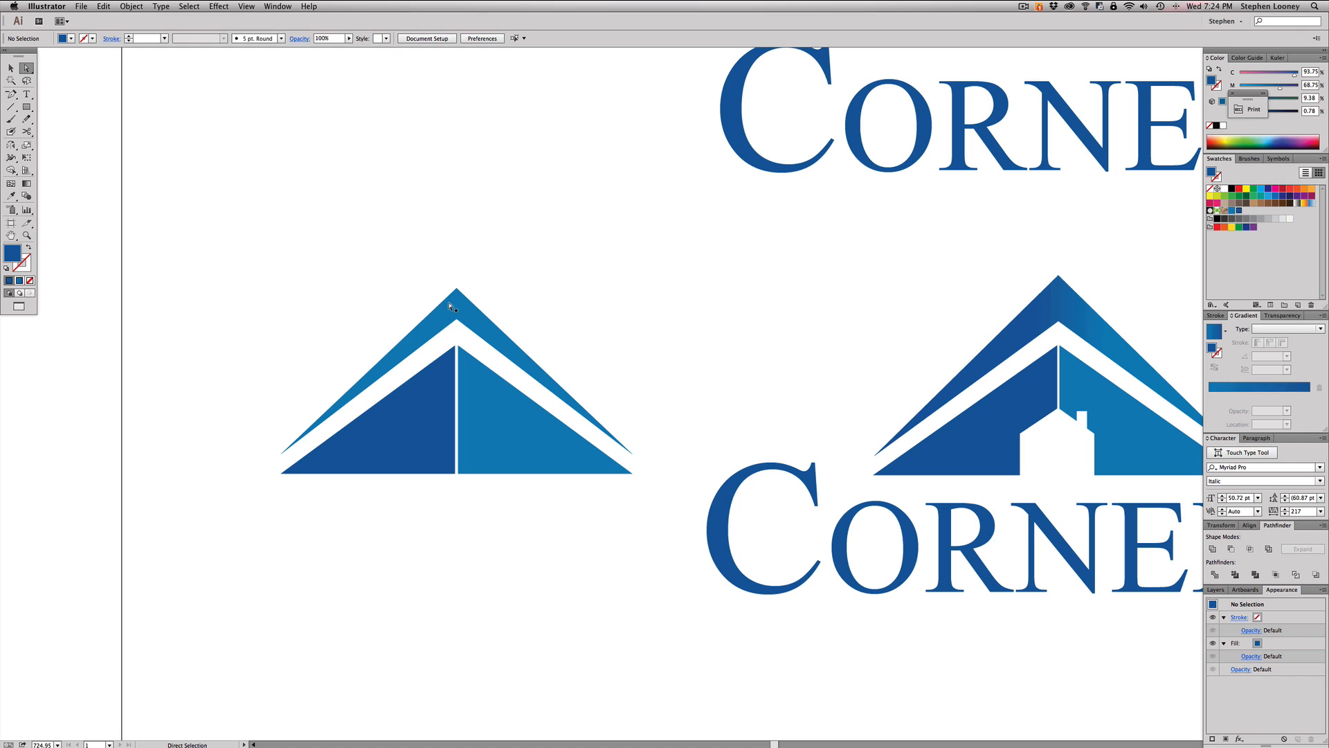
- Draw a square about 0.19 in wide at the centre of the split triangle's base and fill it white
key(m)
drag(482, 474, 430, 430)
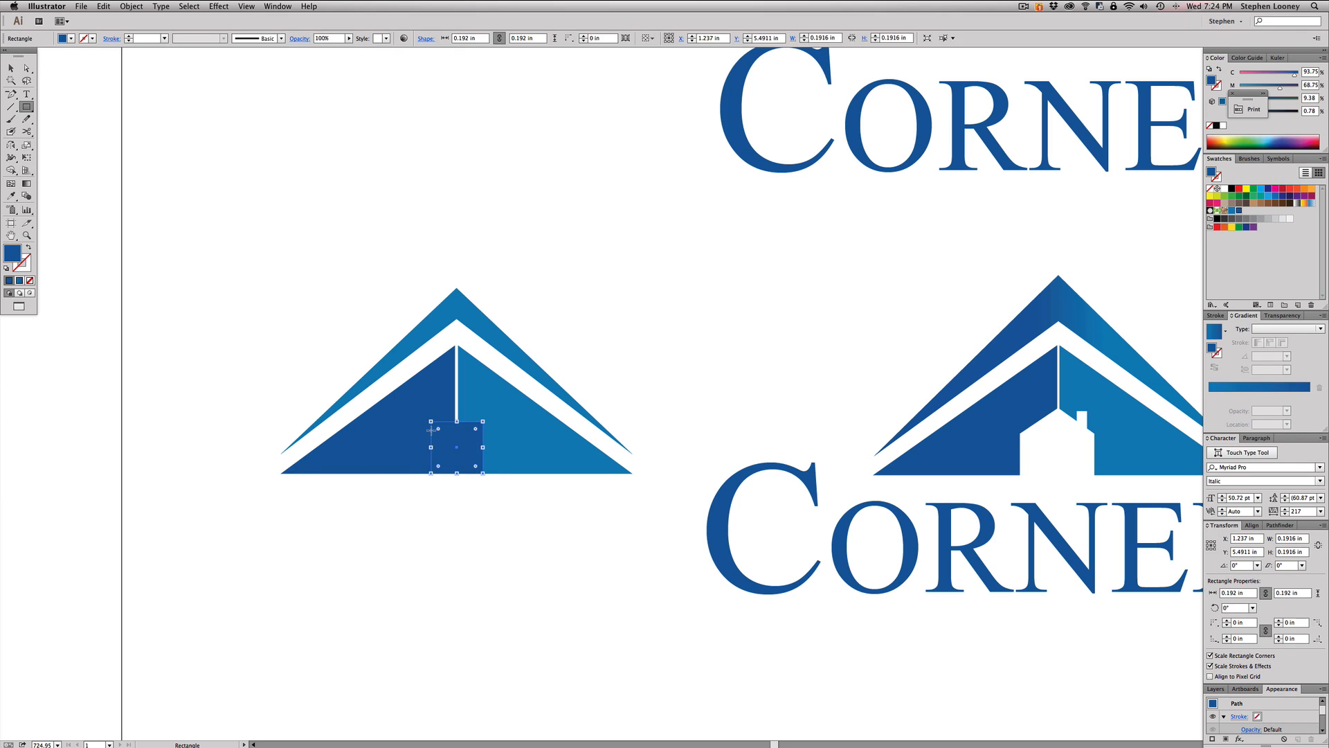
click(1225, 189)
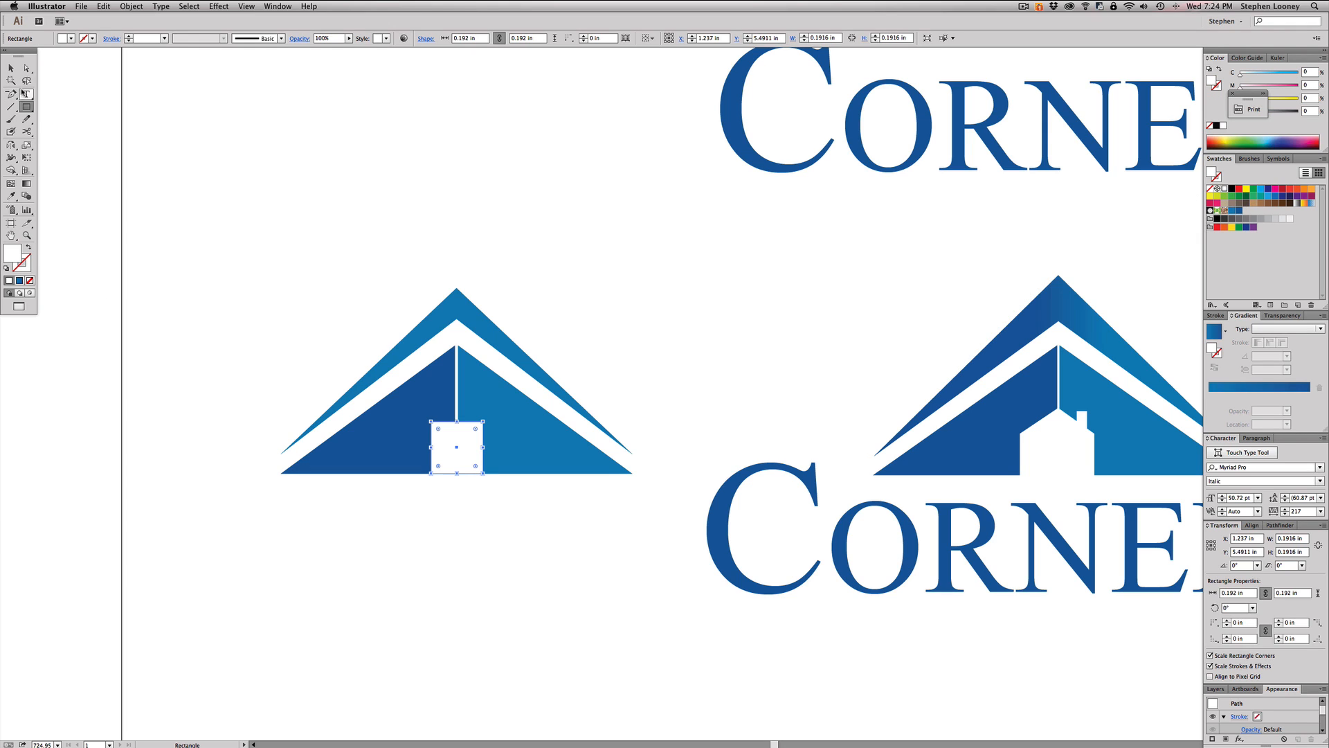
- Duplicate the white square directly above the original so their edges meet
key(v)
drag(446, 450, 447, 396)
drag(347, 281, 785, 683)
drag(509, 285, 587, 418)
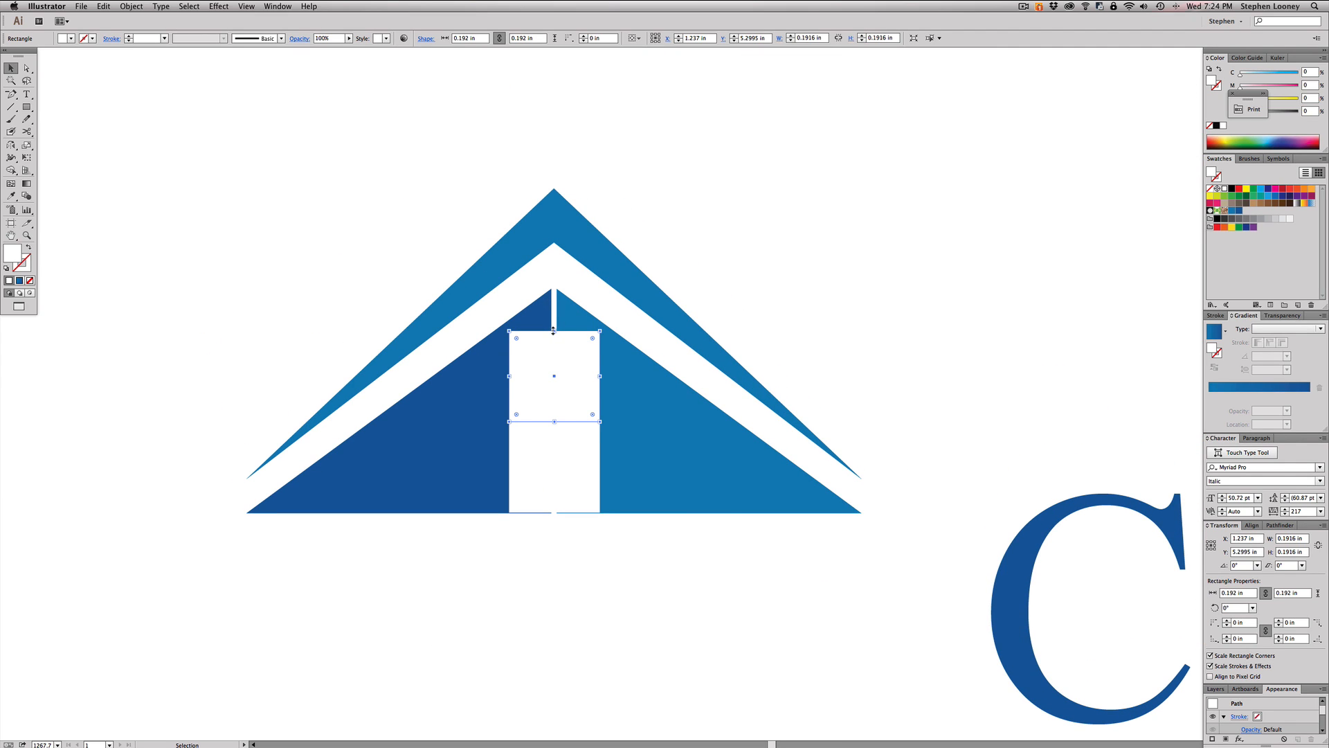
- Turn the upper square into a low gable roof: add a top-centre anchor point, delete both top corners, and lower the apex
key(plus)
click(553, 331)
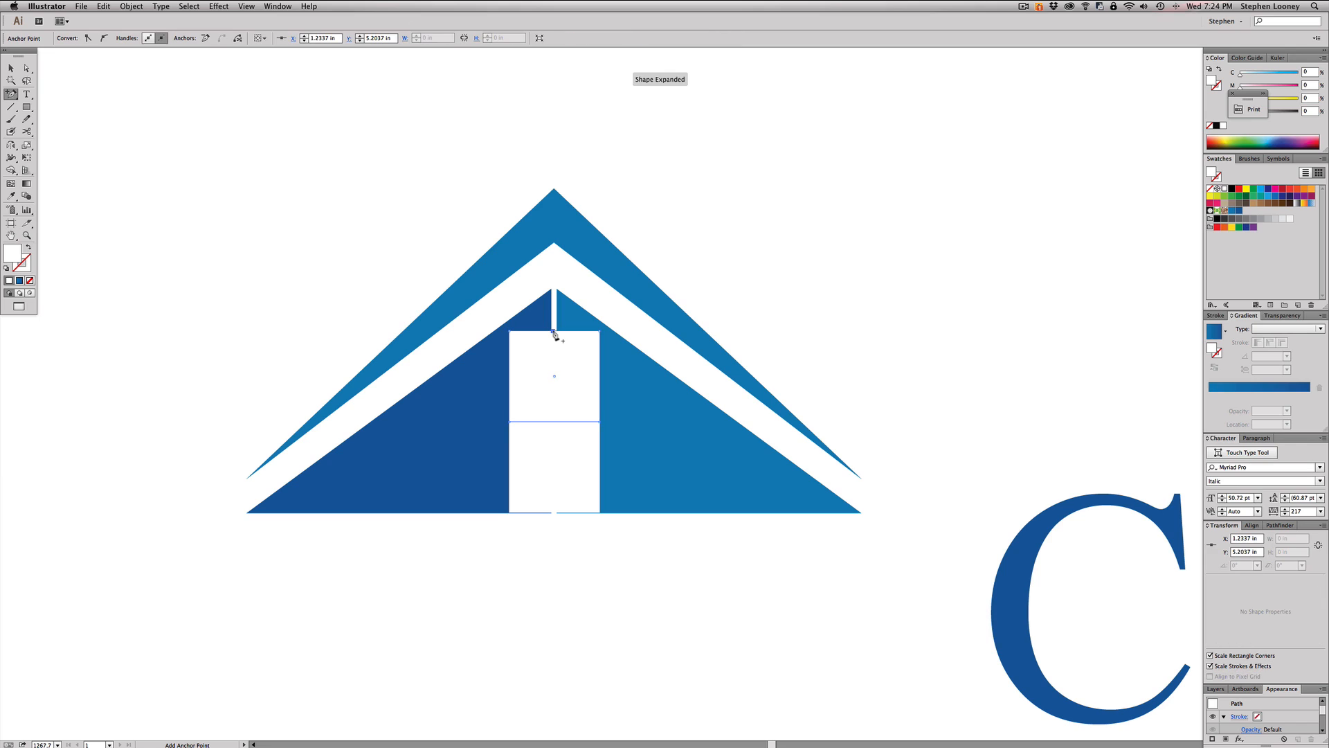
key(minus)
click(510, 332)
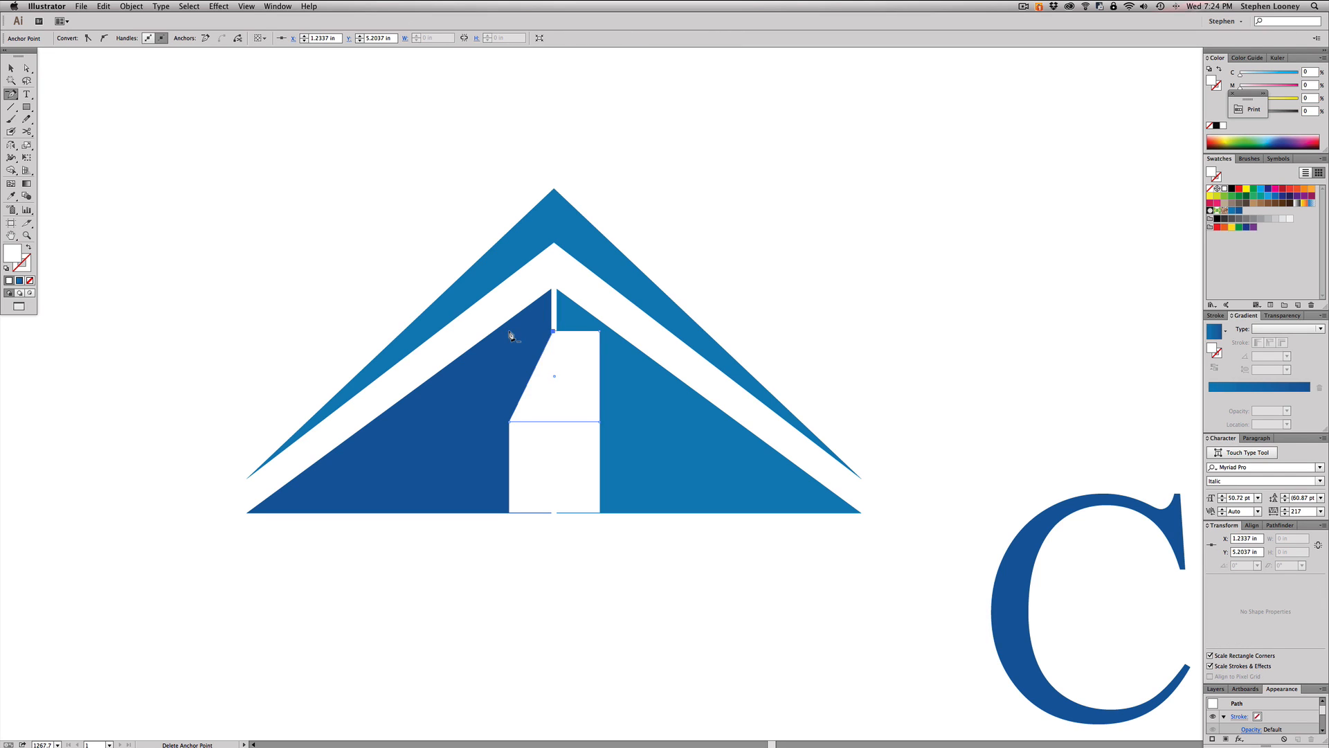
click(600, 331)
key(a)
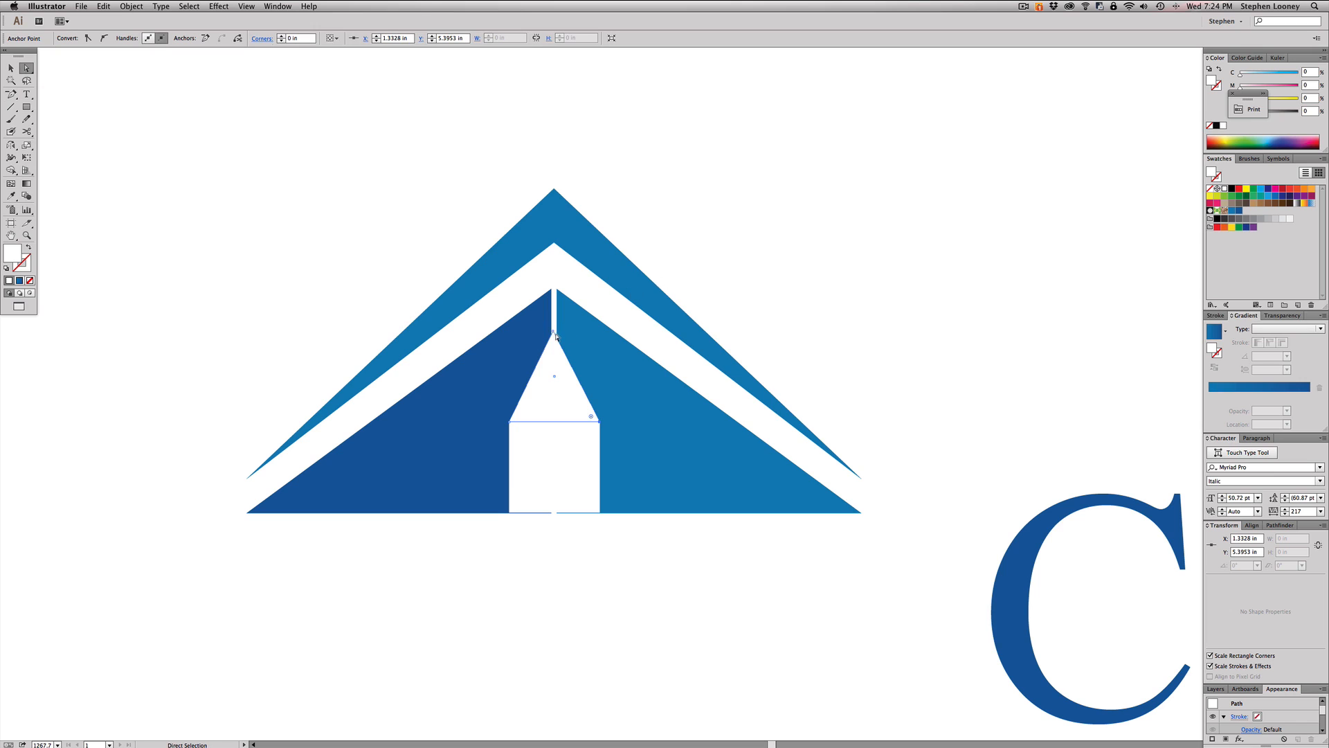
drag(553, 335, 556, 388)
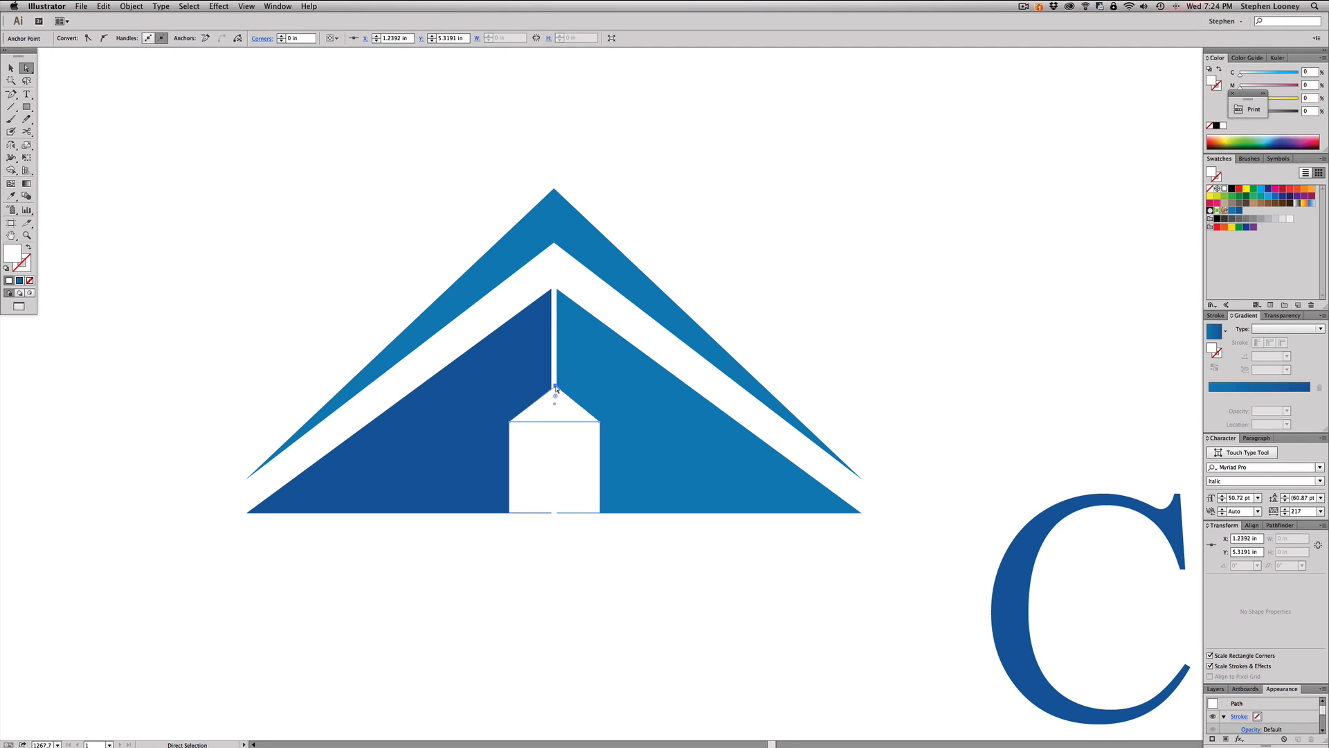
- Select the gable and the white square together and shift them so the gable's apex centres on the gap between the triangle halves
scroll(611, 413, up, 5)
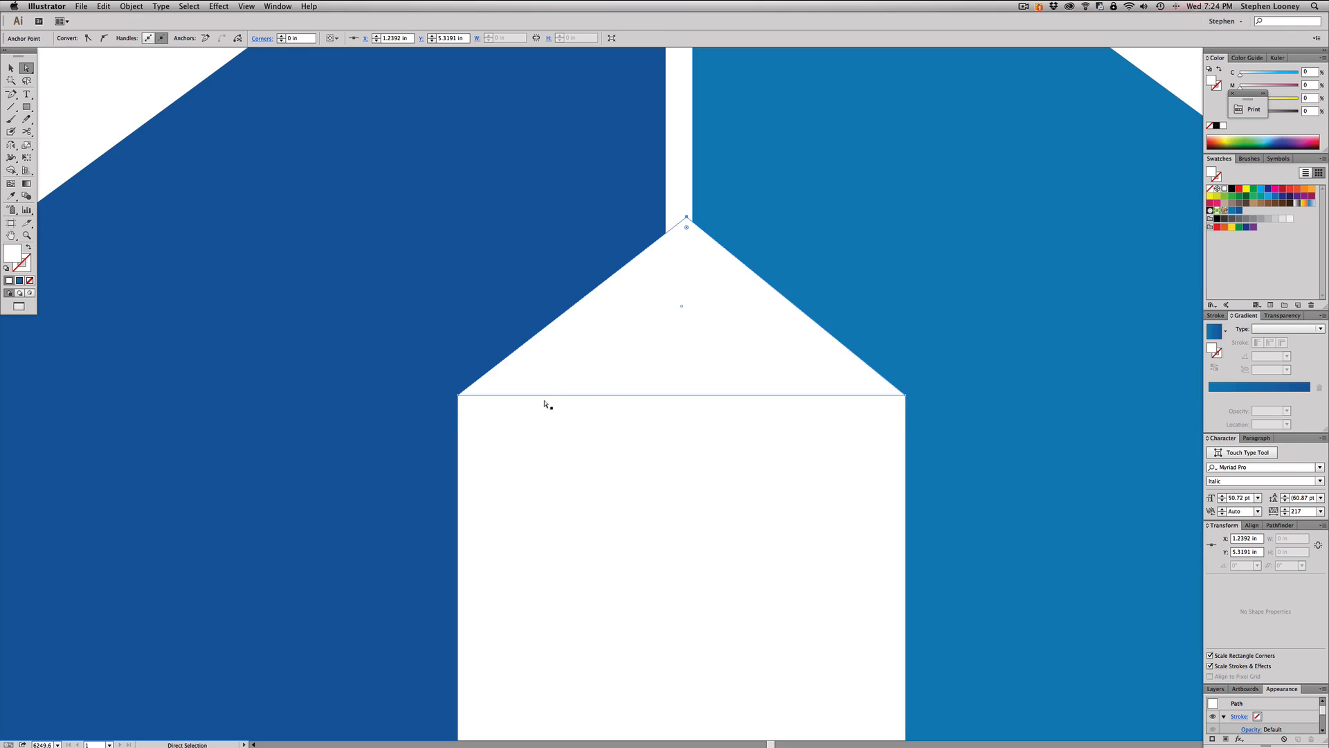
click(706, 469)
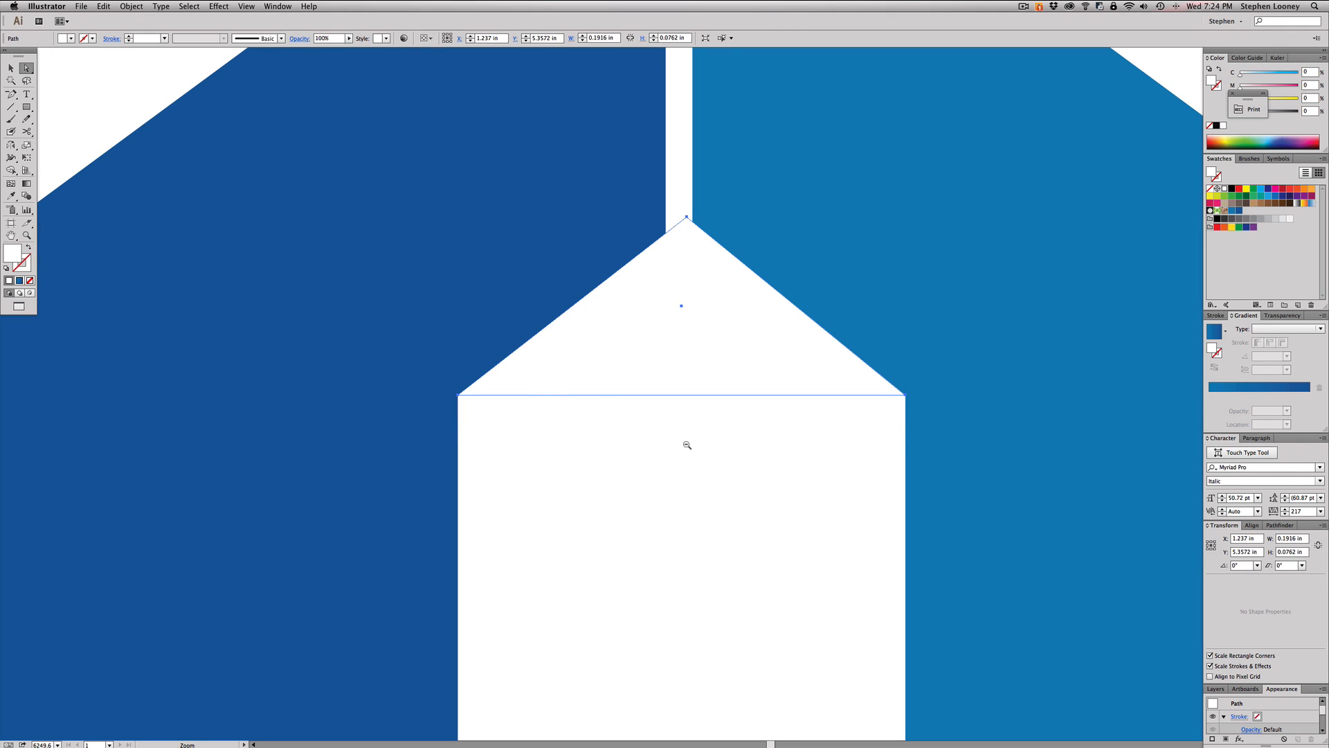
drag(410, 371, 534, 454)
click(700, 447)
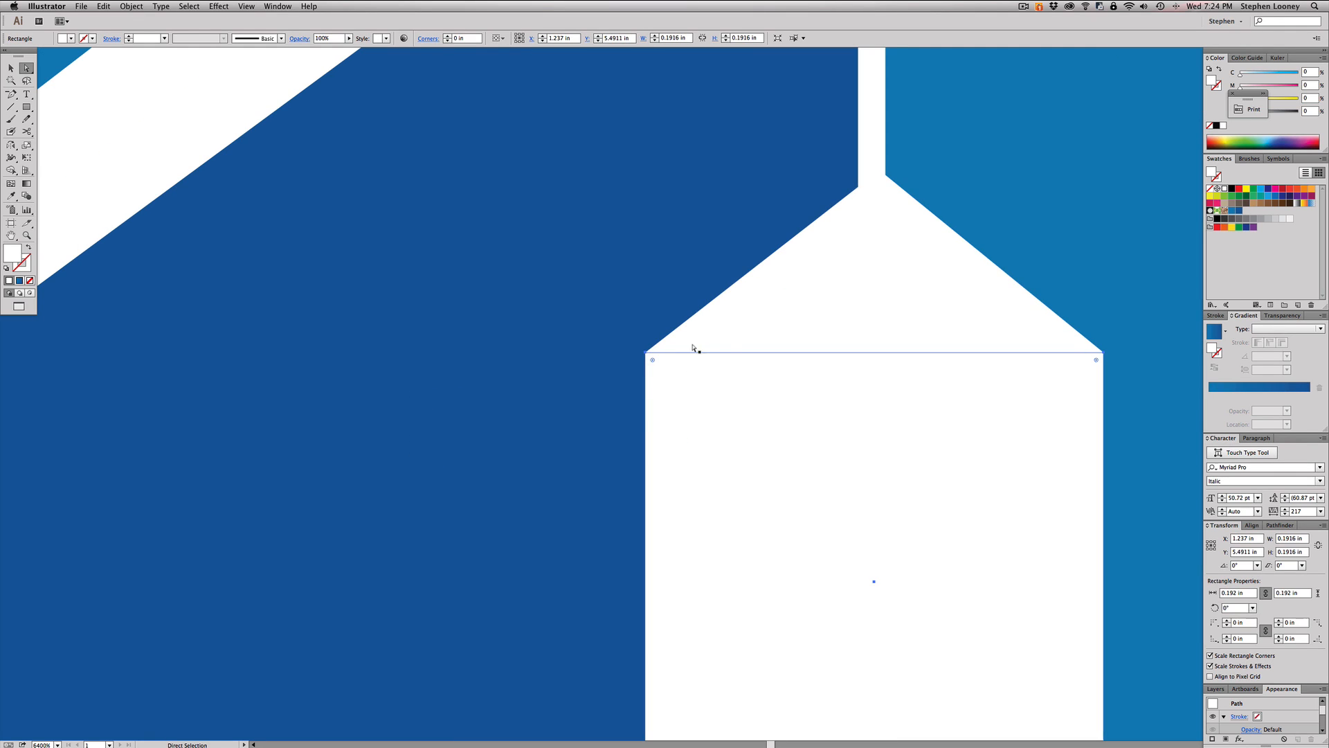
click(717, 342)
key(super+minus)
key(super+minus)
key(super+minus)
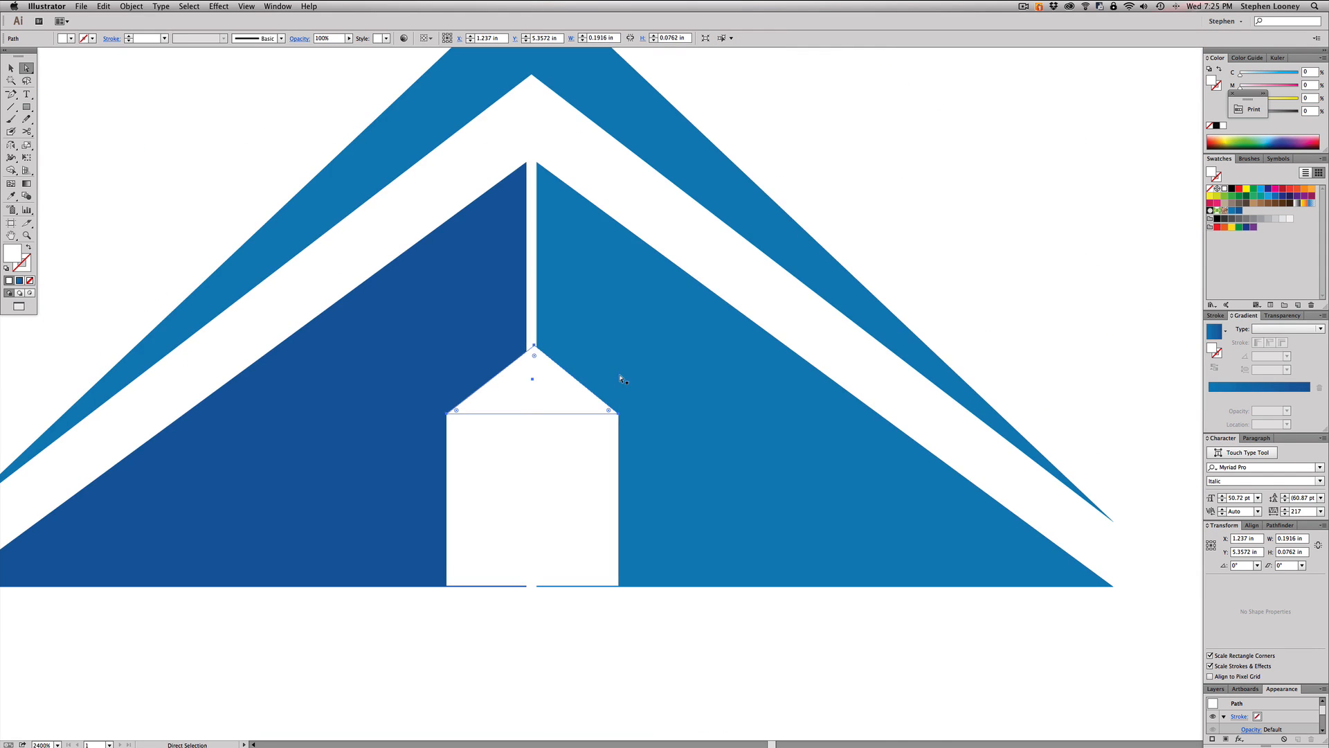
shift+click(562, 483)
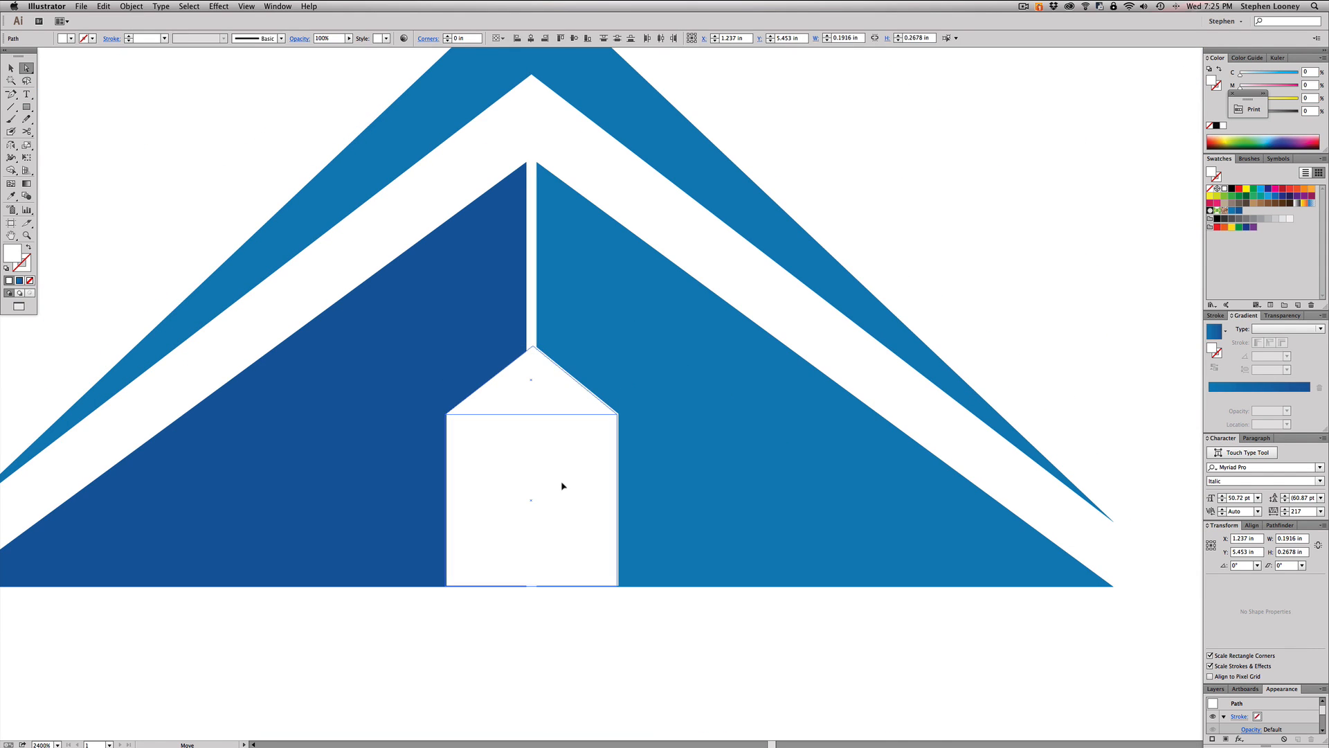
drag(562, 485, 563, 488)
key(super+minus)
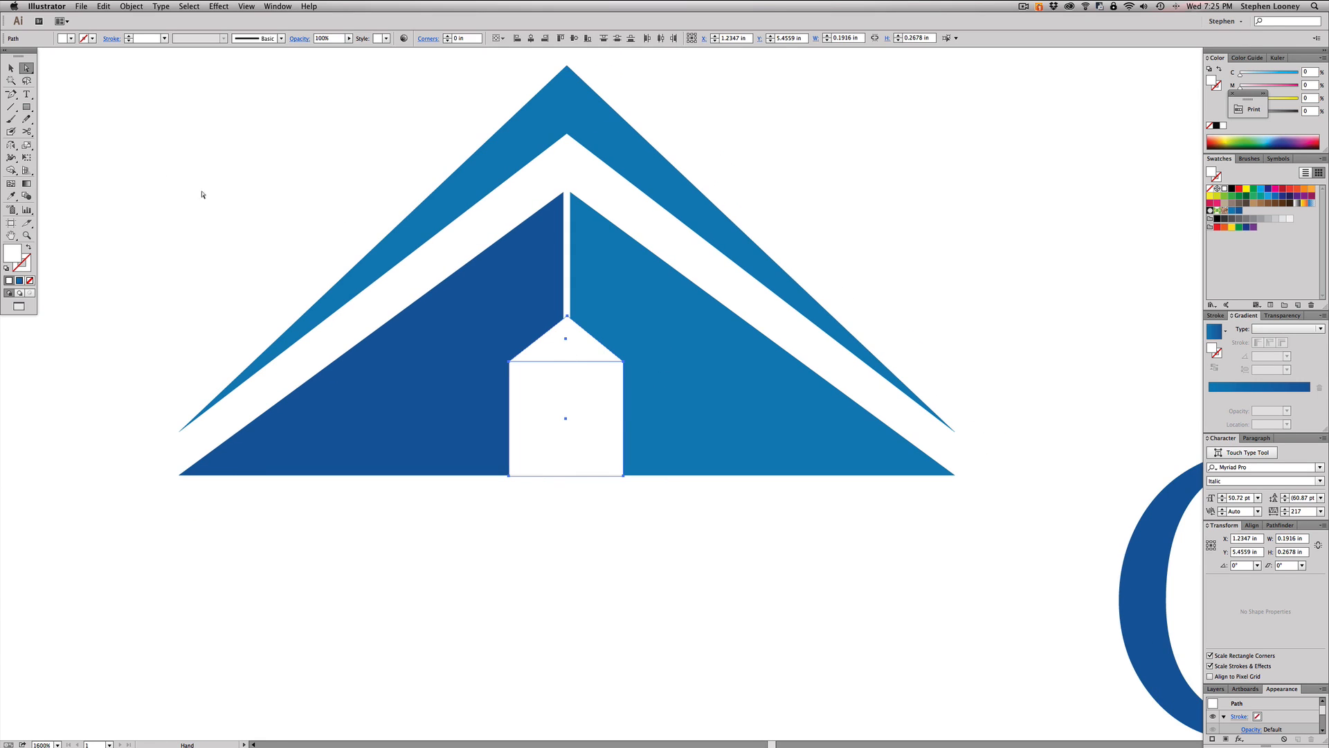
- Draw a small white chimney rectangle, about 0.019 by 0.037 in, on the right slope of the house's gable
scroll(202, 196, right, 2)
key(m)
key(super+minus)
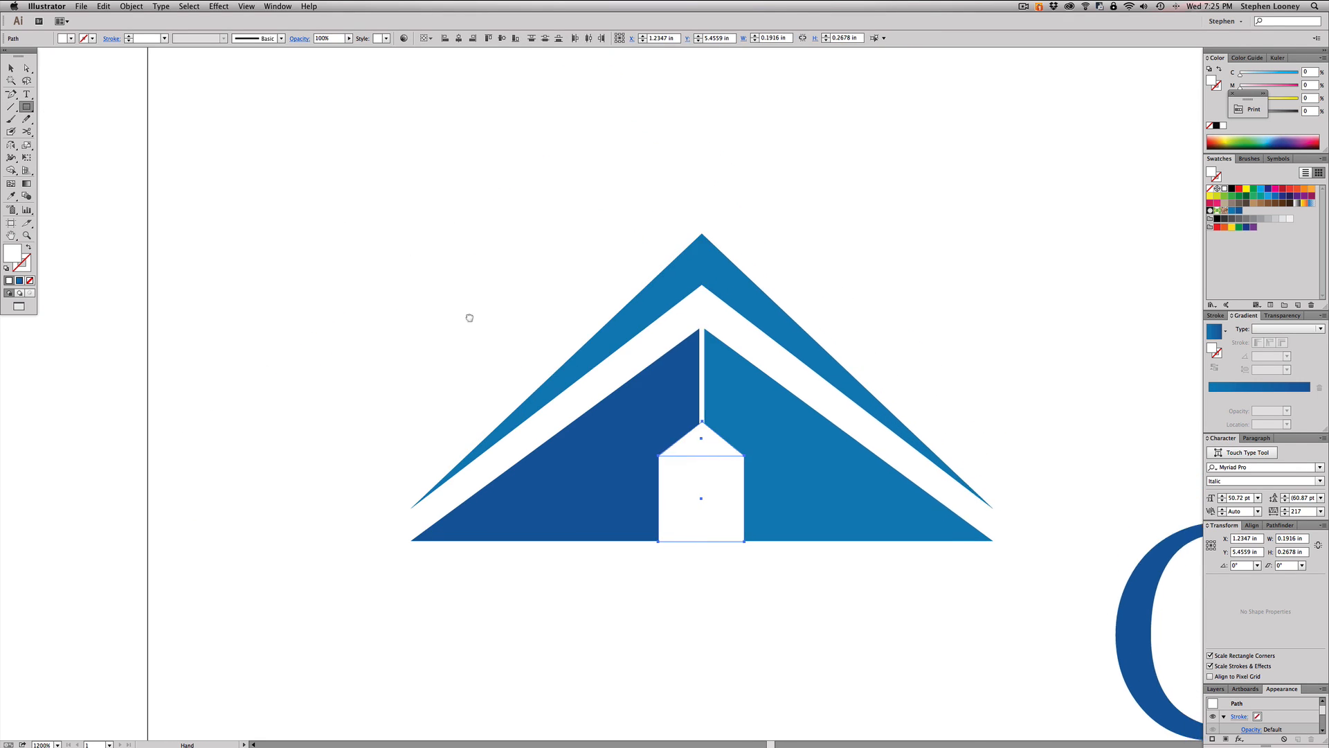
scroll(459, 317, right, 4)
scroll(460, 317, left, 2)
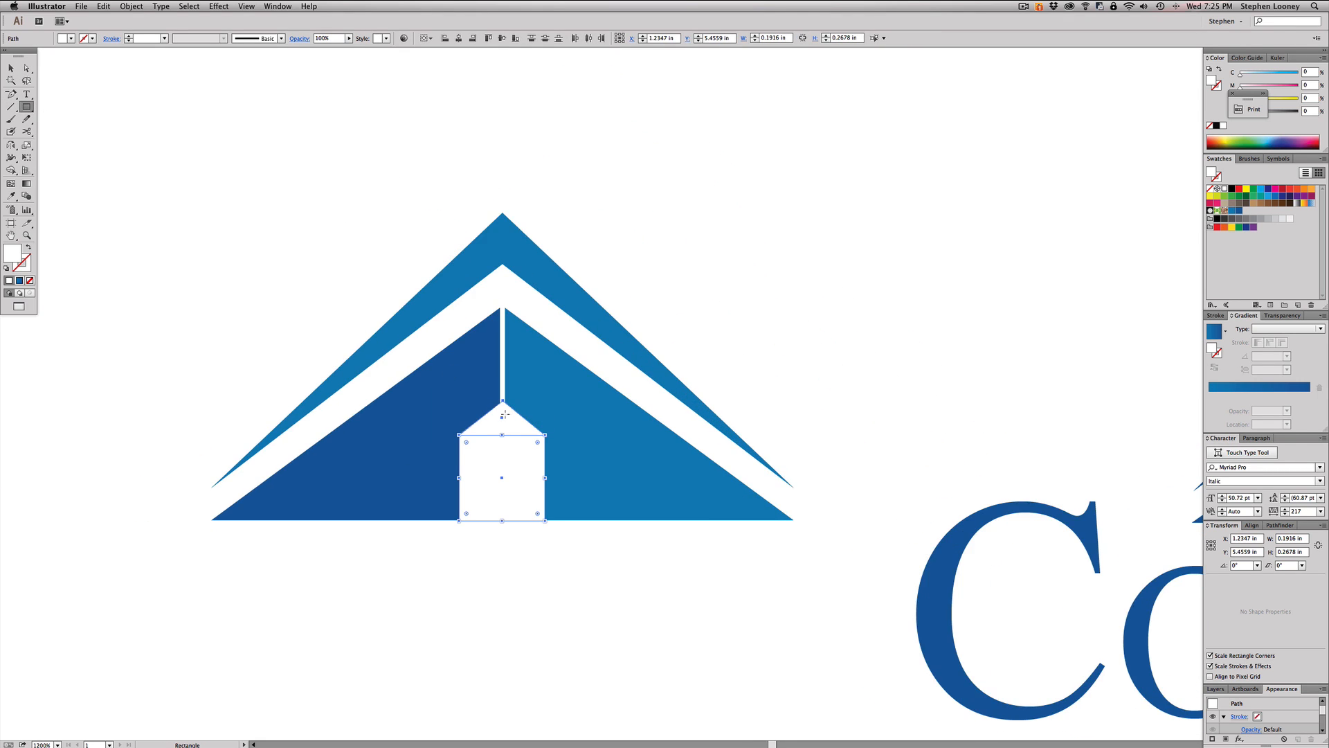
key(super+shift+a)
drag(532, 425, 535, 432)
key(super+minus)
key(super+minus)
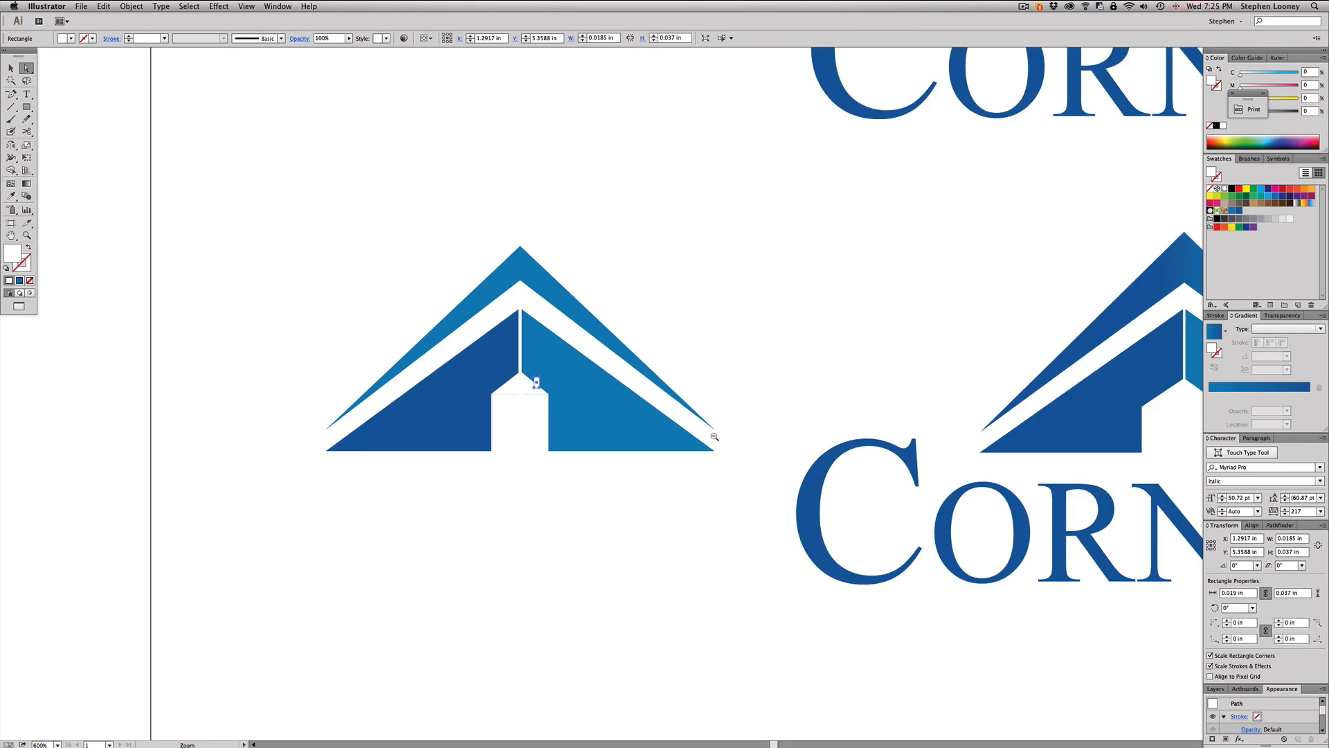
- Enlarge the chimney to about 0.025 by 0.049 in, extending its base down into the gable, and deselect it
drag(710, 433, 683, 423)
drag(422, 404, 598, 294)
key(e)
drag(444, 369, 449, 363)
key(a)
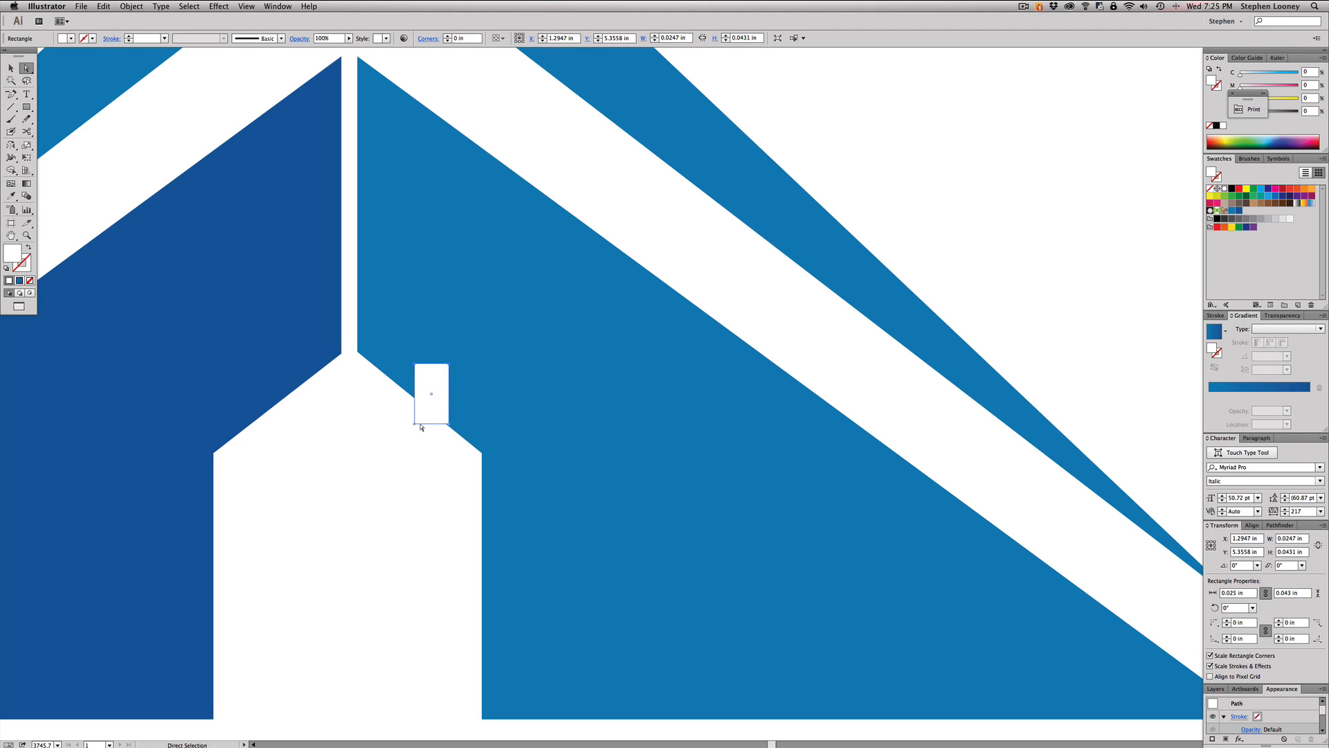
drag(420, 423, 422, 435)
key(super+minus)
key(super+minus)
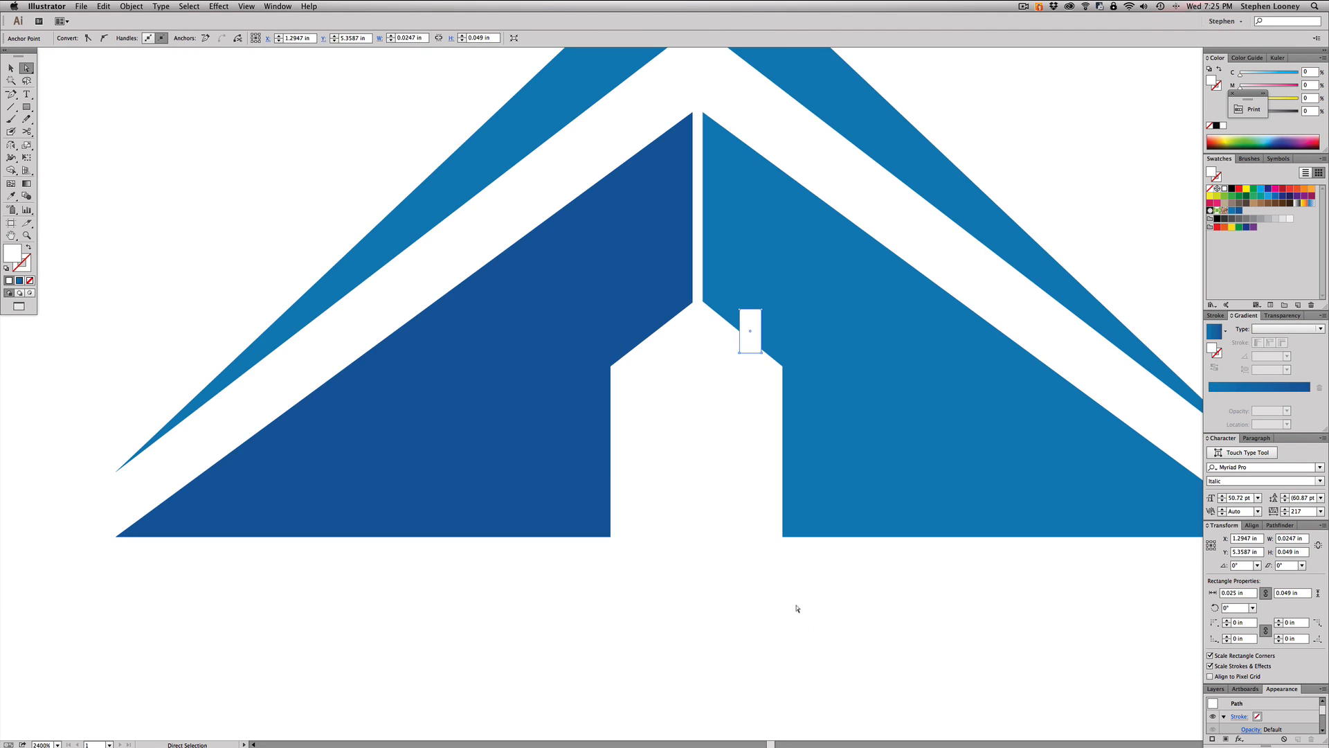
click(796, 608)
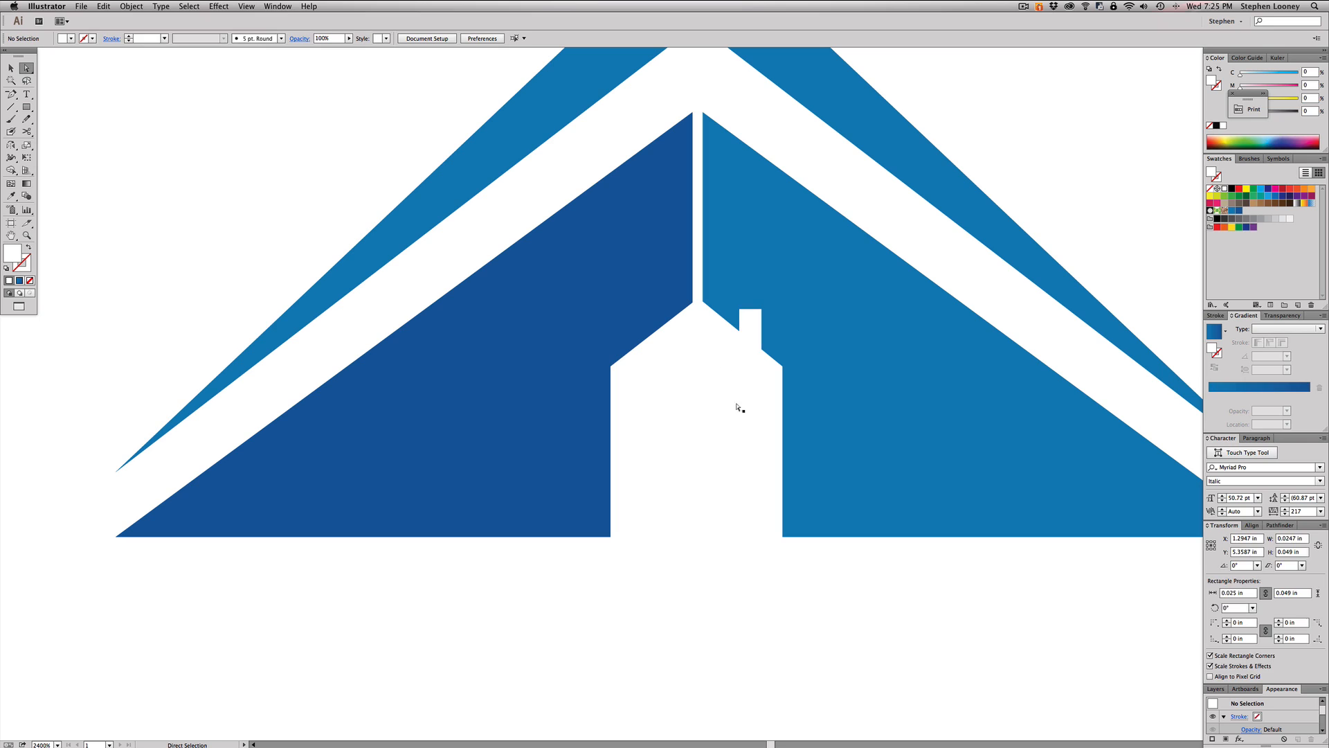
- Unite the chimney, the gable and the square into one house shape
click(744, 333)
shift+click(695, 331)
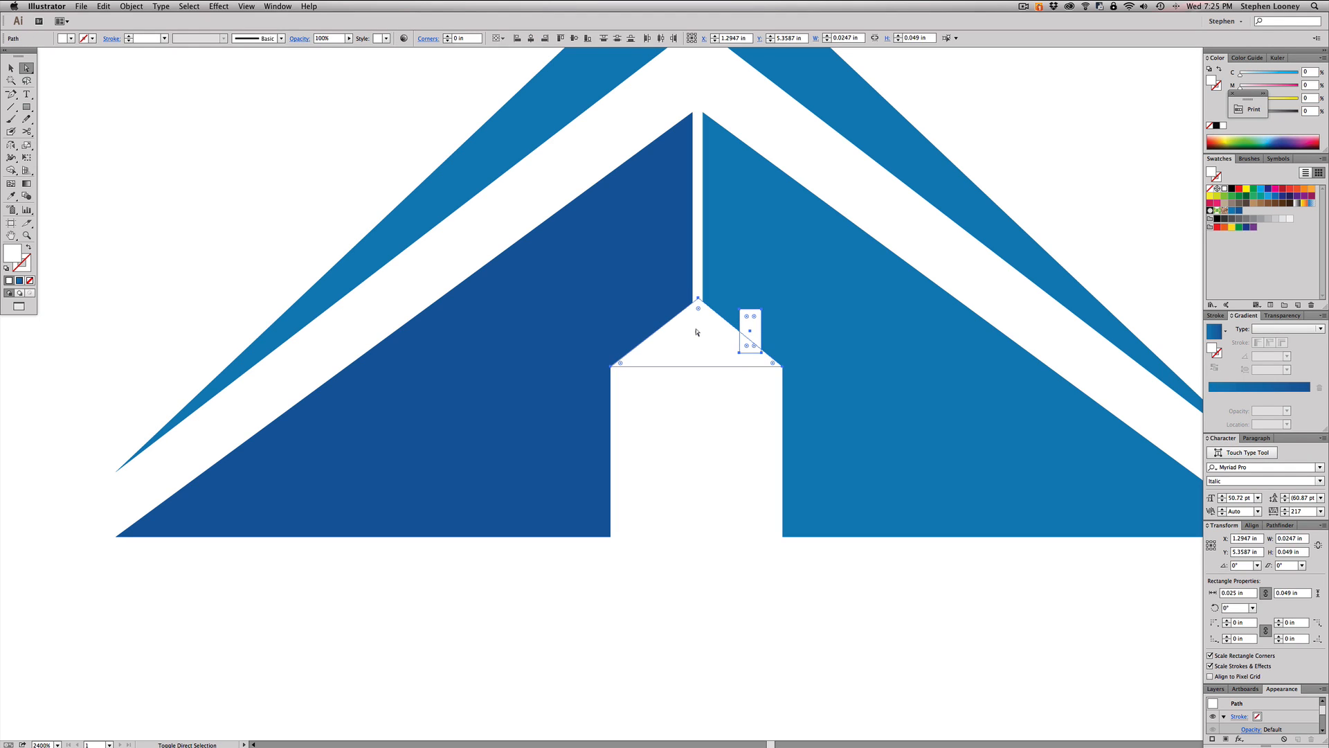
shift+click(698, 469)
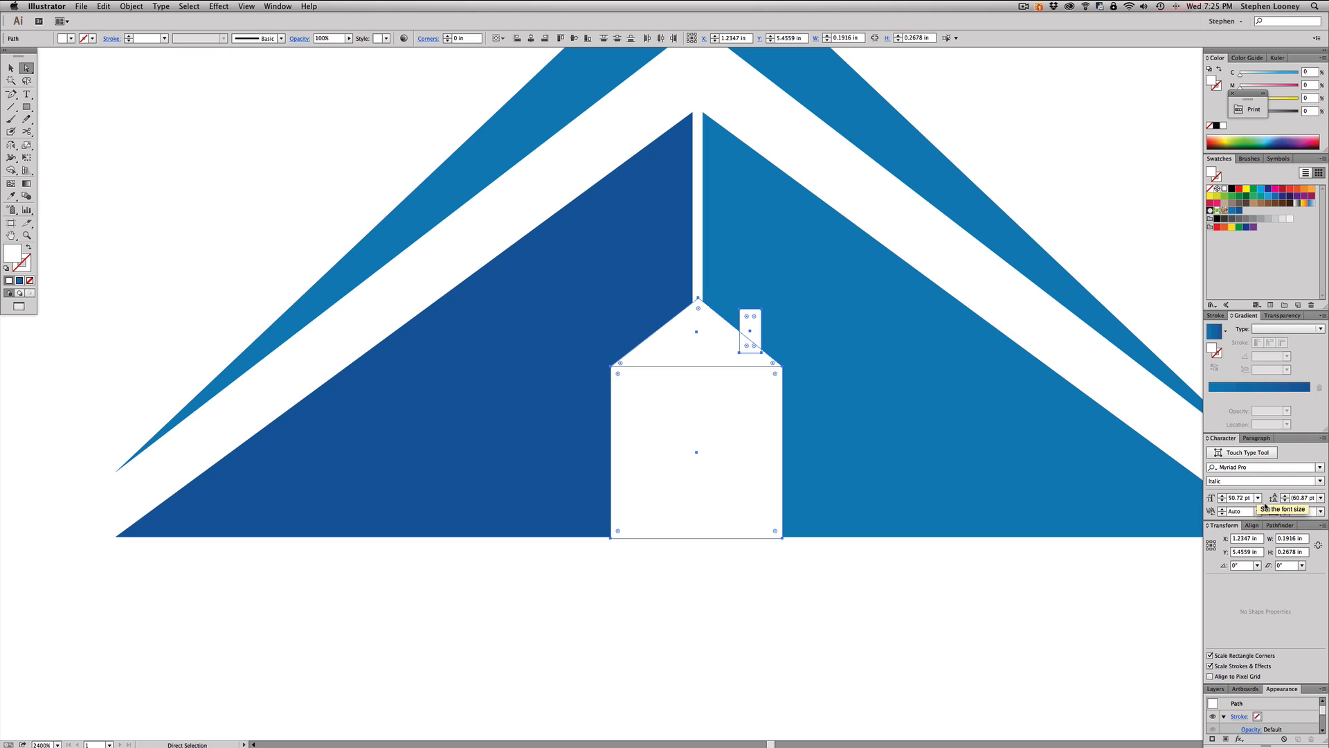
click(1279, 525)
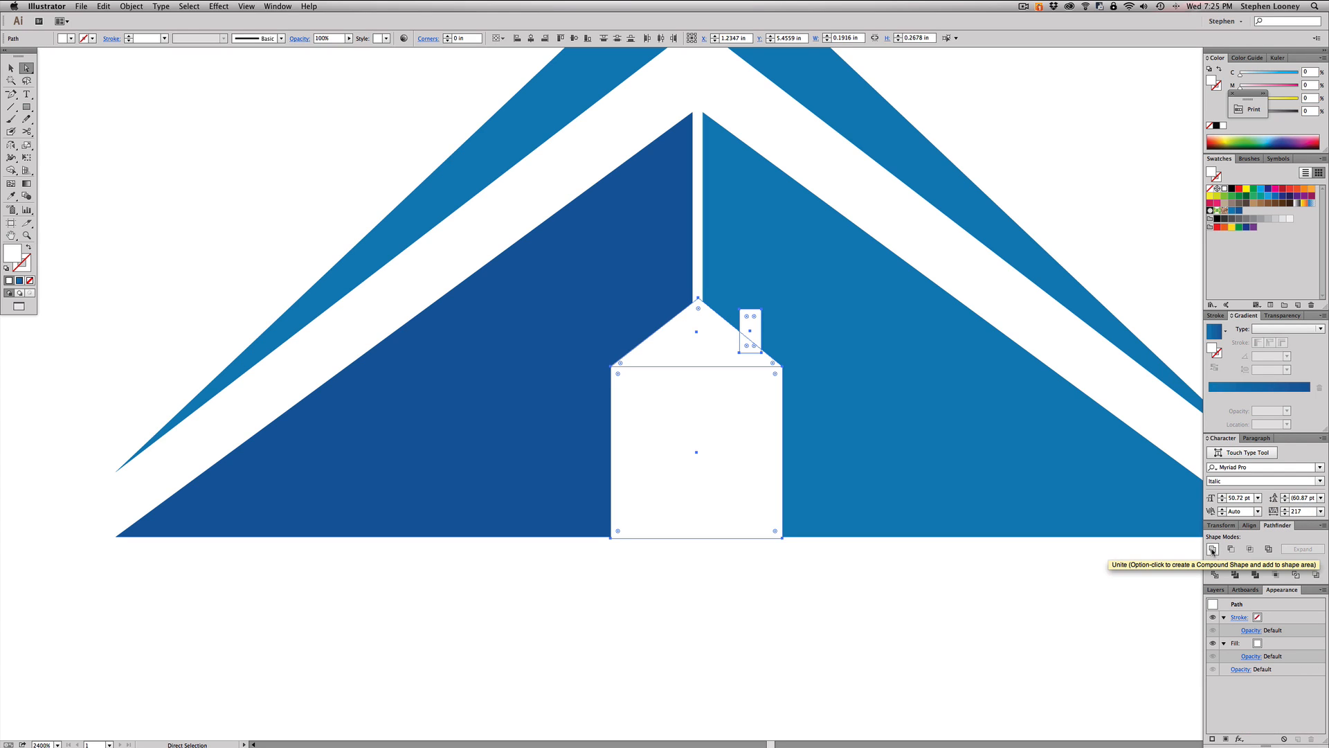
click(1212, 549)
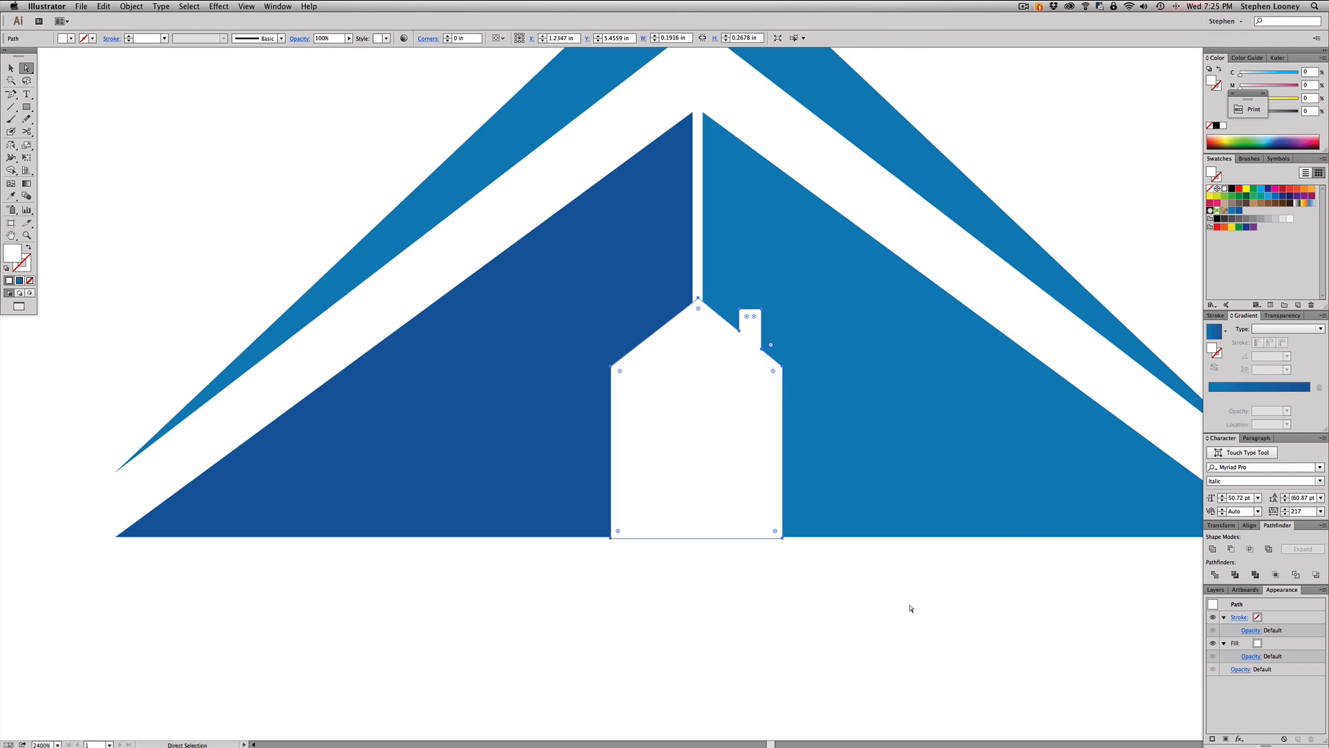
- Reduce the house's height to about 0.234 in by lowering its top with Free Transform, keeping its base in place, and deselect it
alt+super+click(698, 383)
alt+super+click(697, 384)
alt+super+click(699, 385)
scroll(699, 384, right, 5)
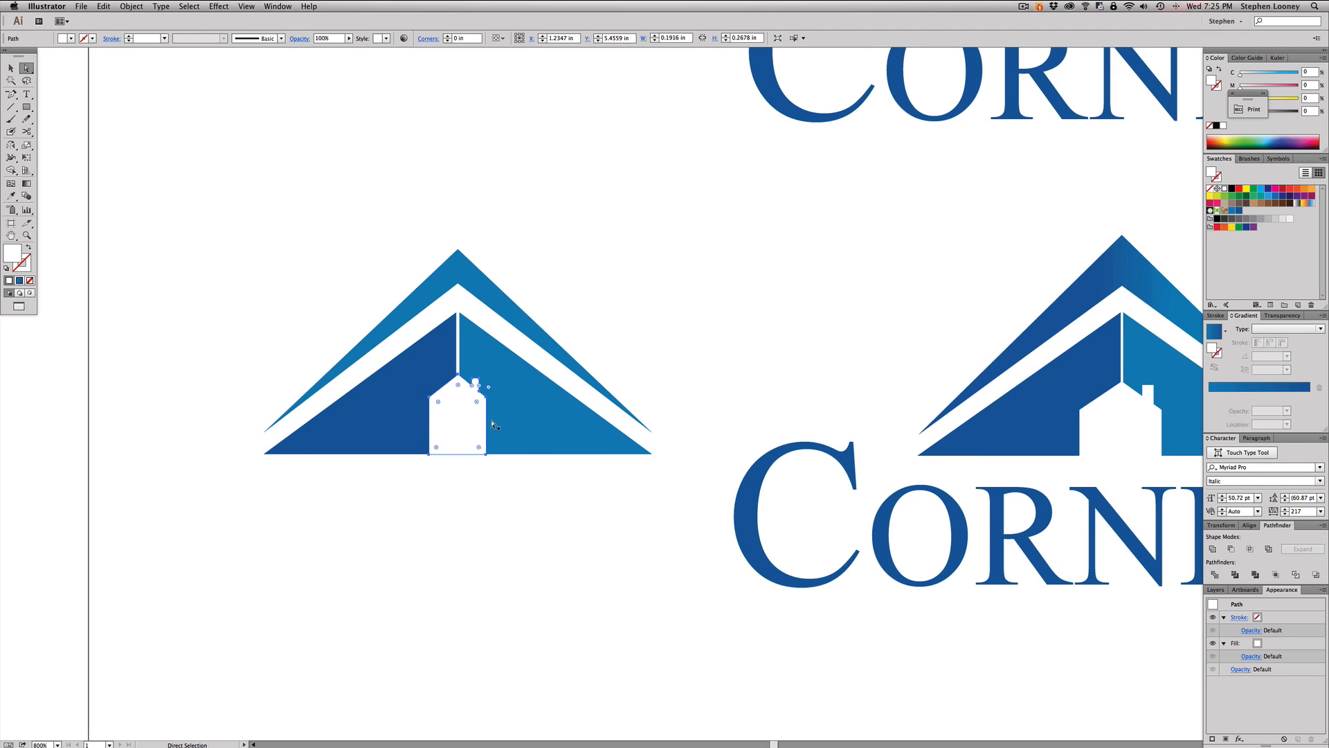
scroll(494, 425, left, 1)
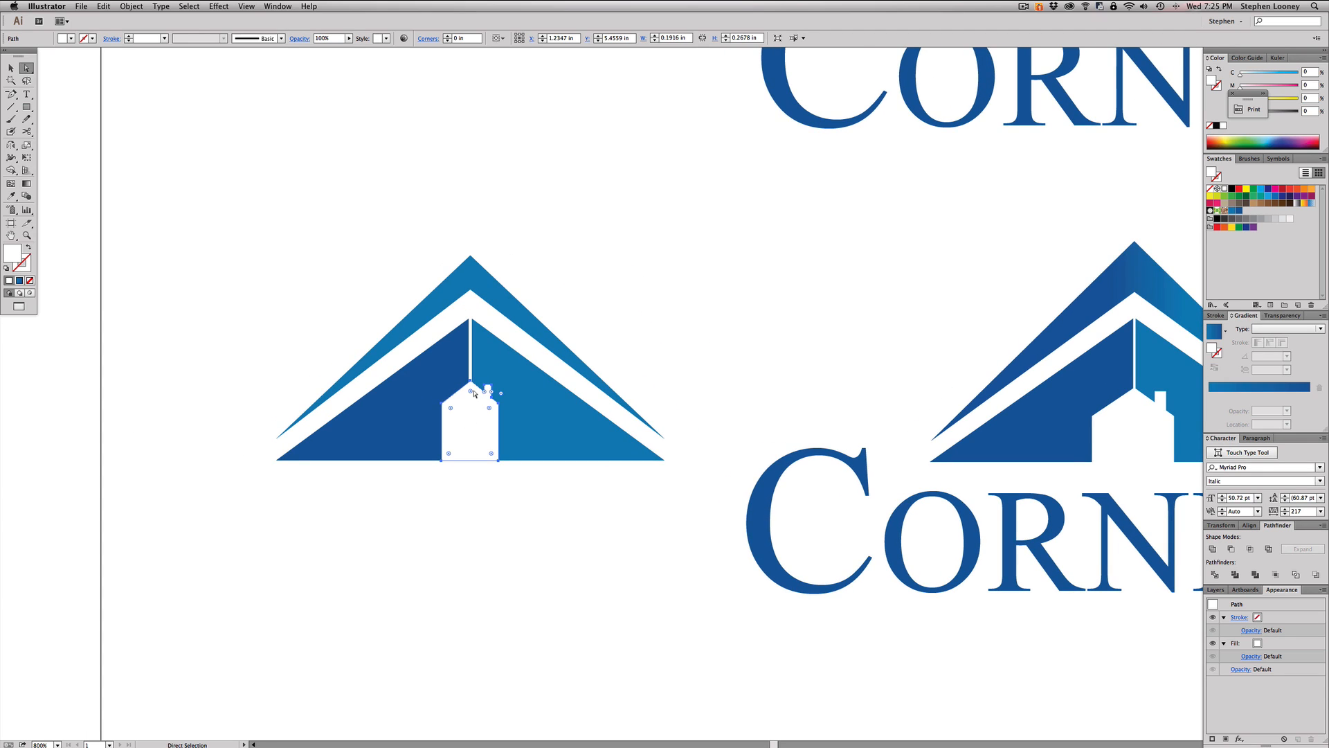
key(e)
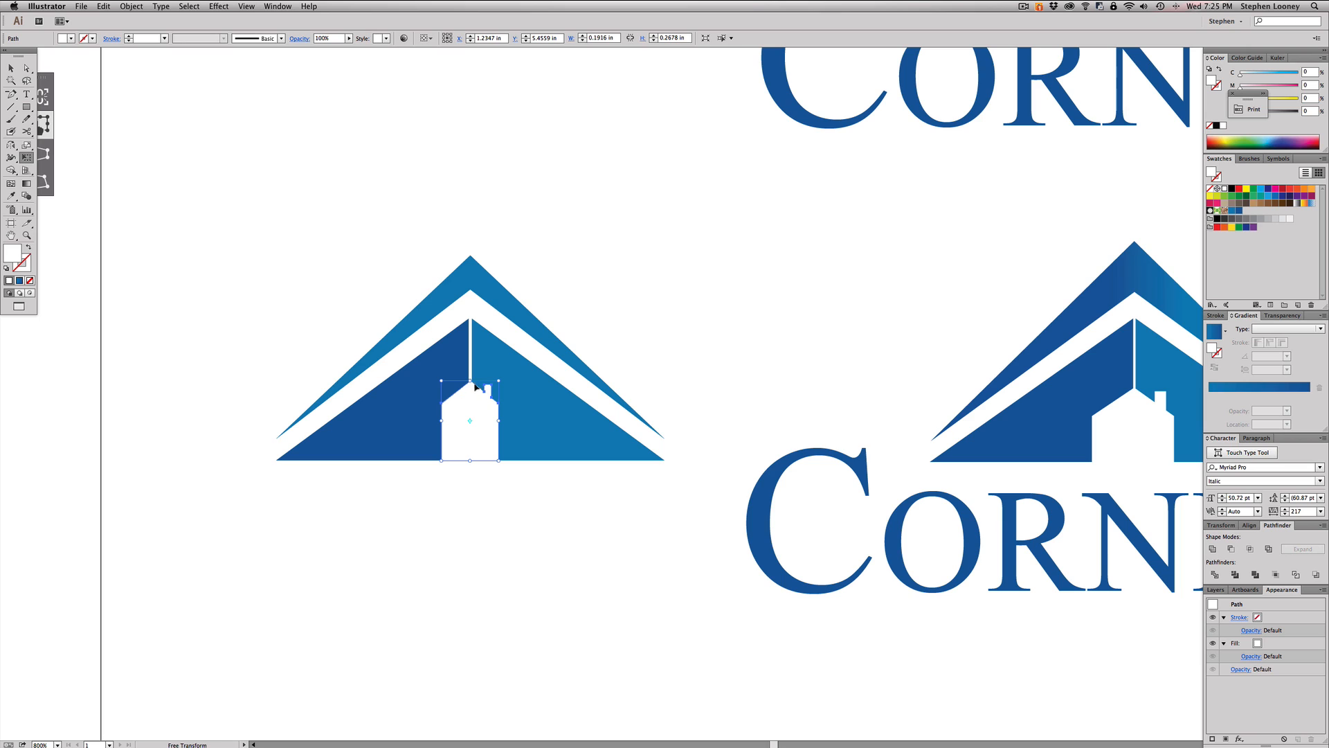
drag(470, 380, 470, 391)
key(a)
click(660, 339)
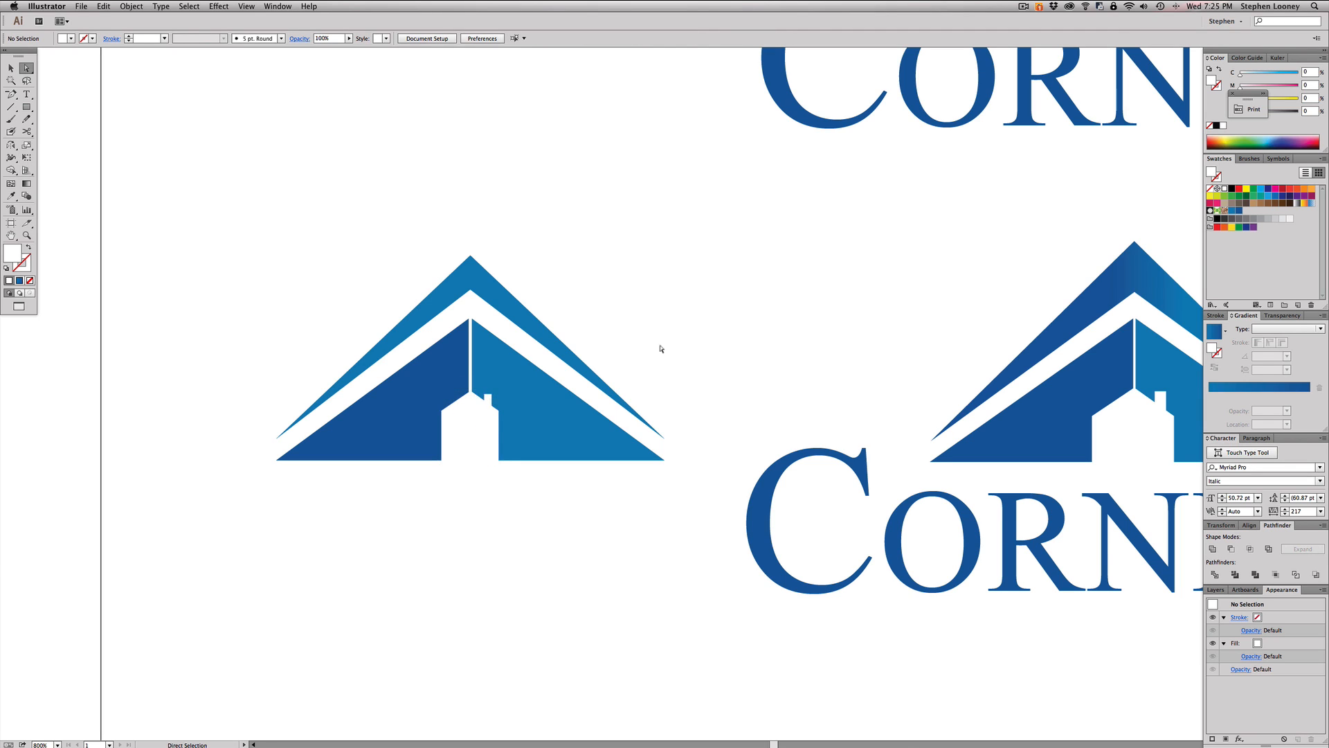
- Widen the house symmetrically about its centre to about 0.217 in and deselect it
key(super+minus)
drag(727, 380, 723, 386)
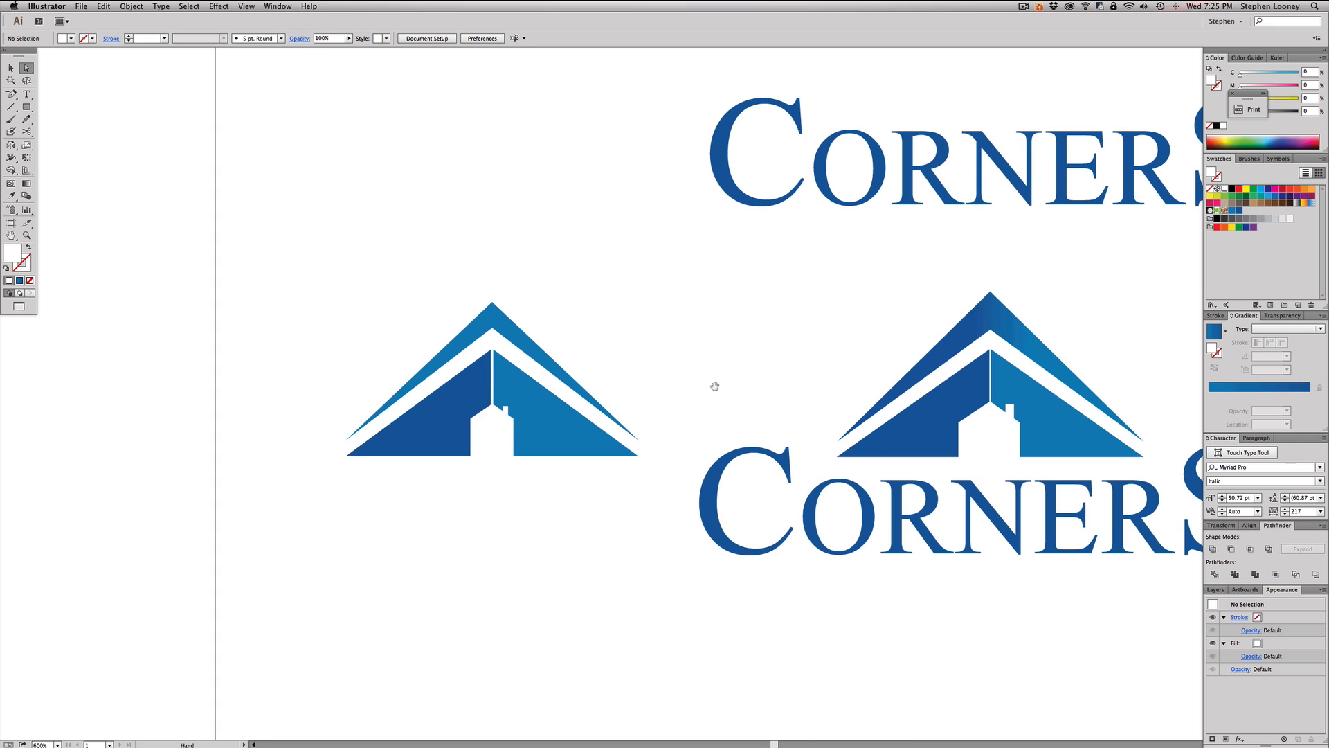
drag(418, 347, 677, 546)
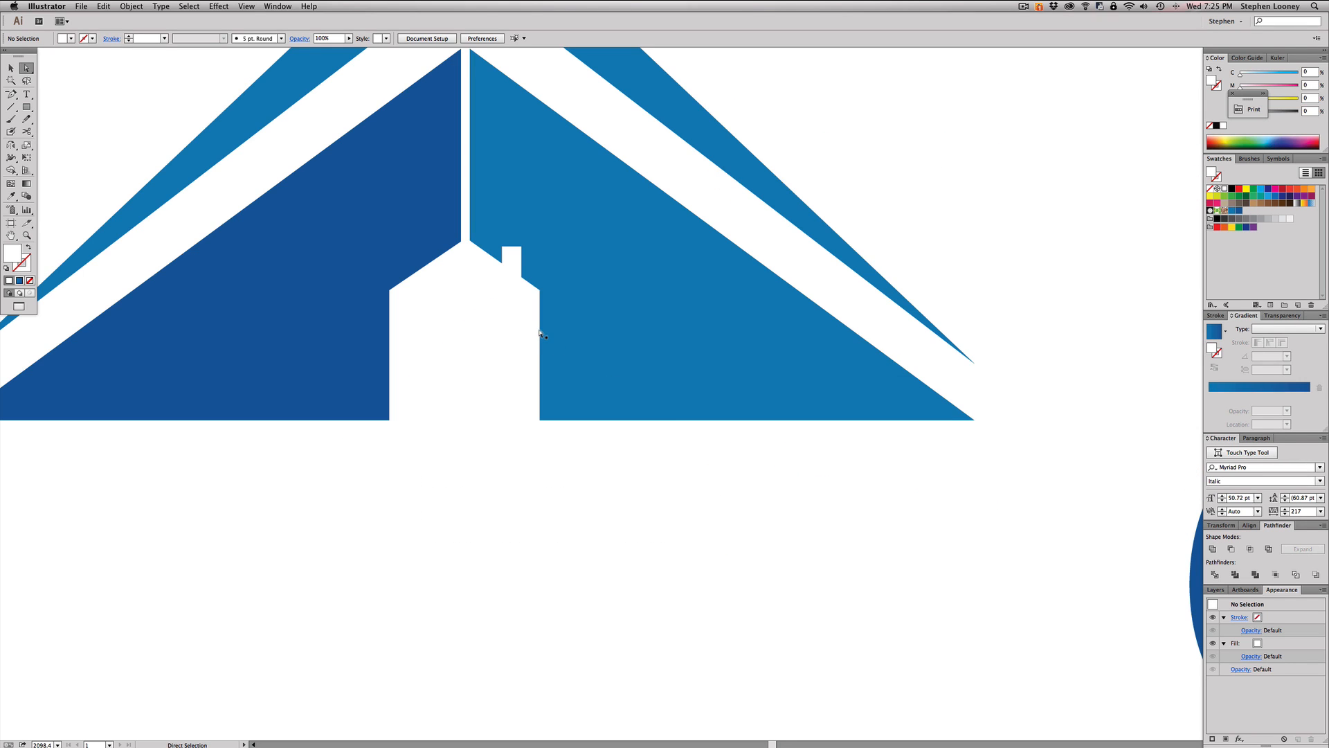
click(544, 333)
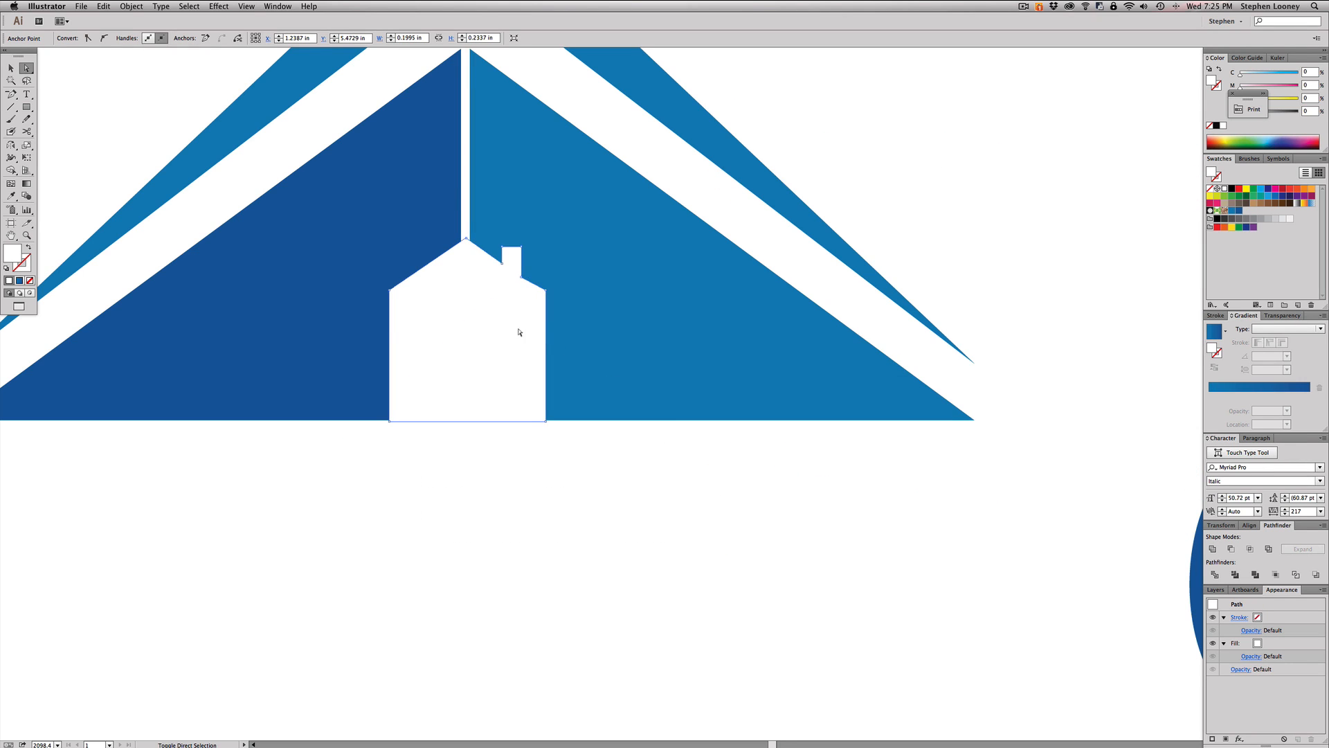
click(147, 139)
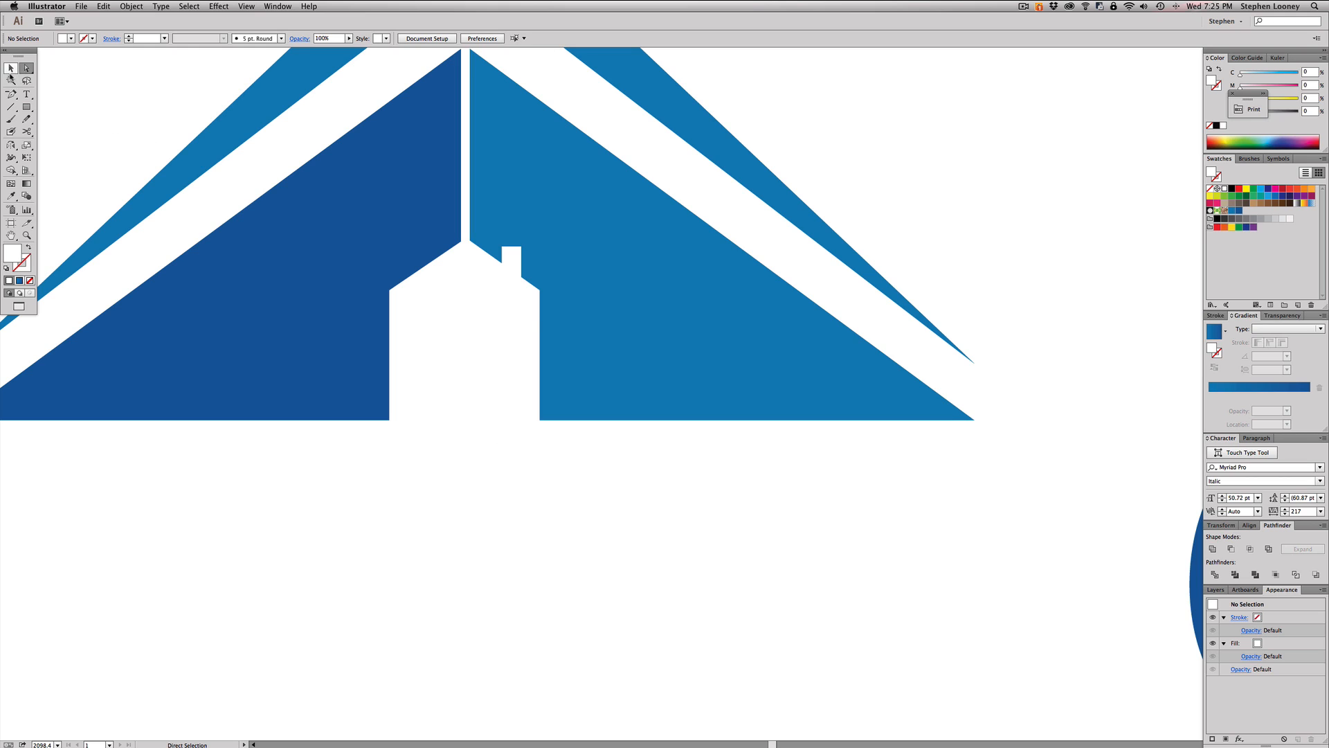
click(10, 68)
click(539, 360)
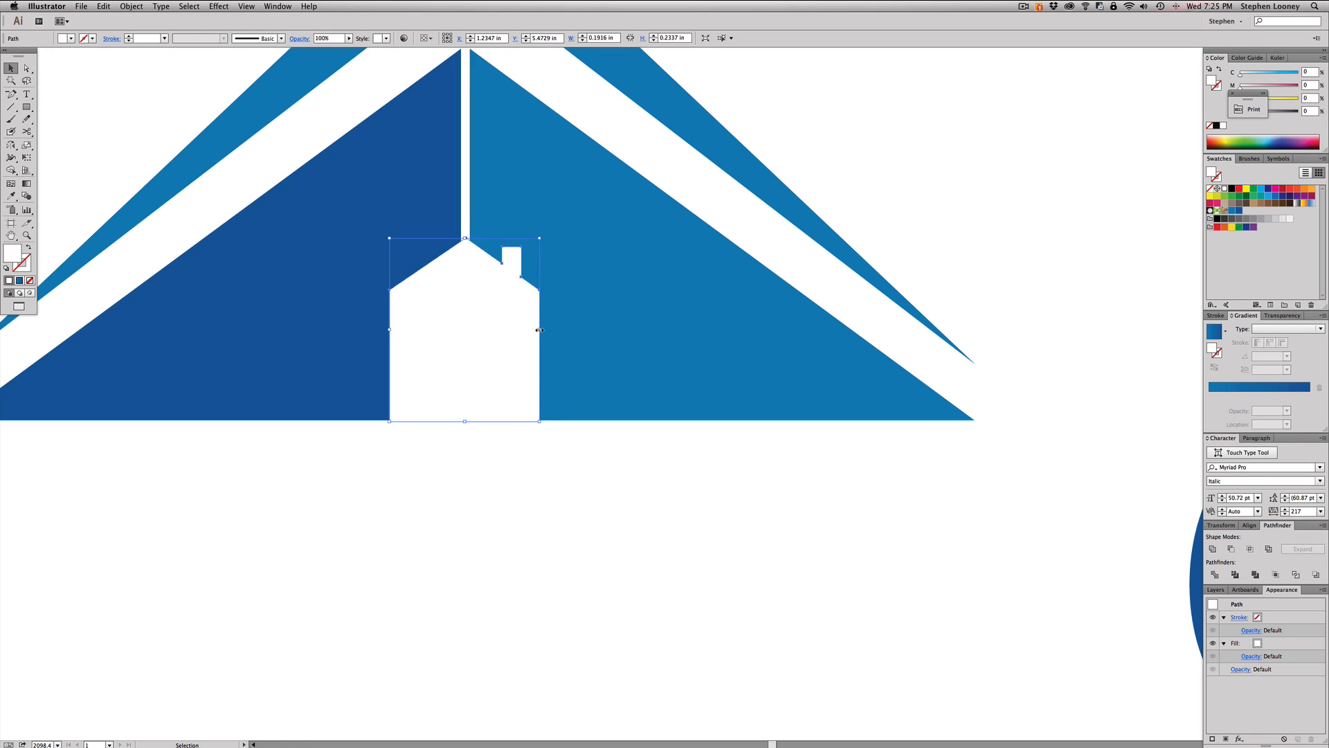
drag(539, 329, 549, 333)
key(super+shift+a)
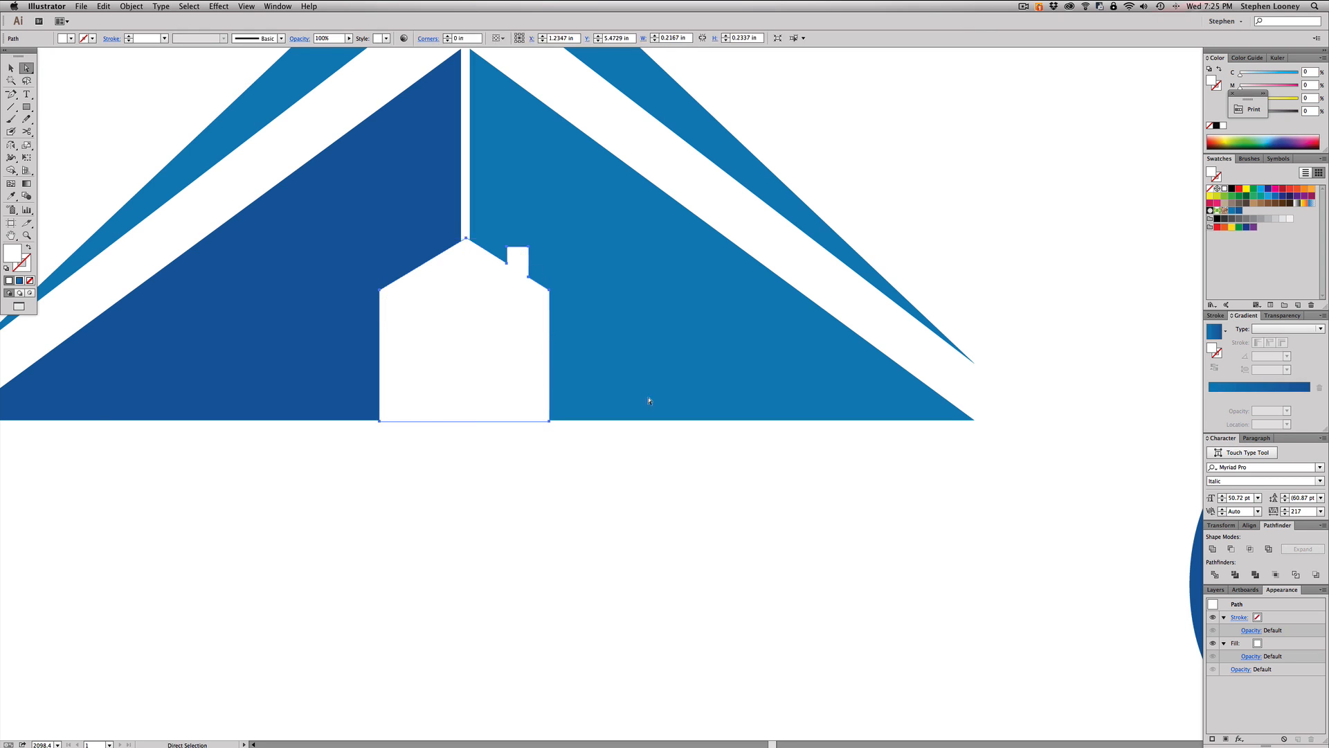
- Try a red fill on the white house shape and undo it
key(super+minus)
key(super+minus)
key(super+minus)
key(super+minus)
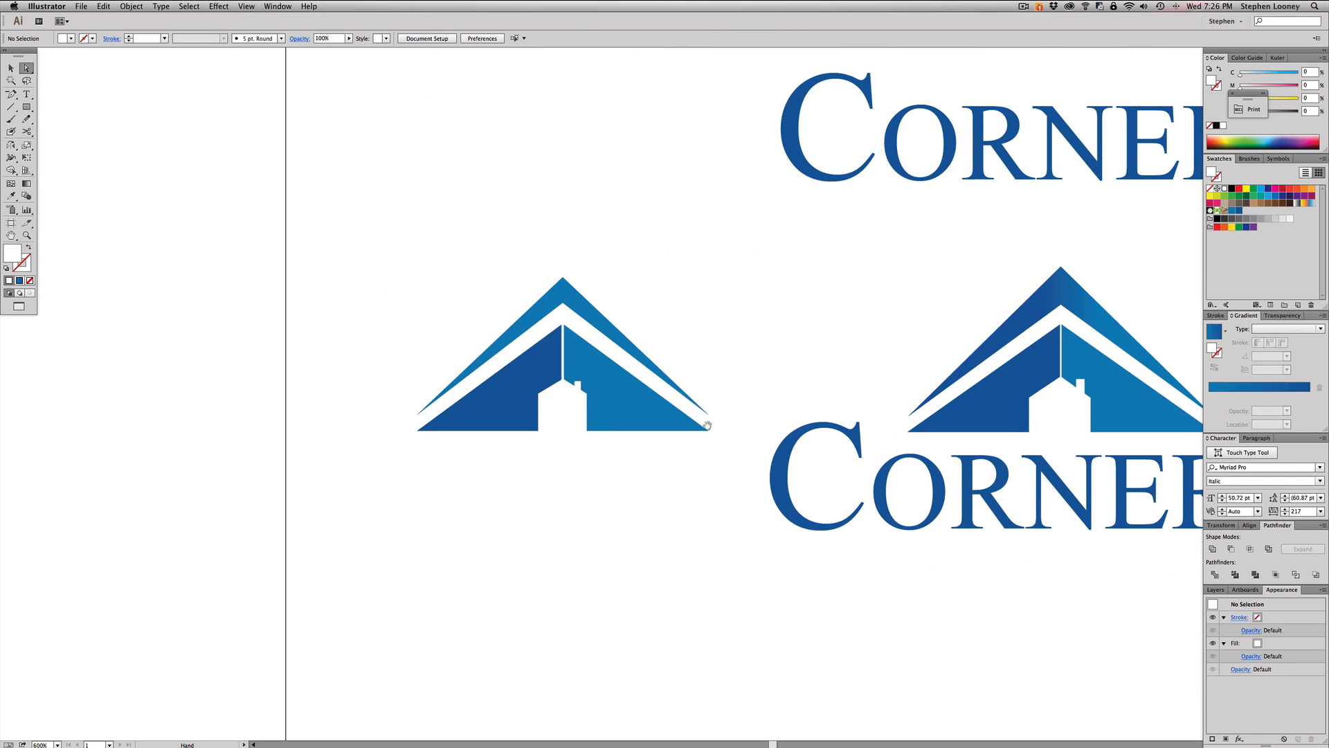
drag(632, 439, 596, 447)
click(534, 425)
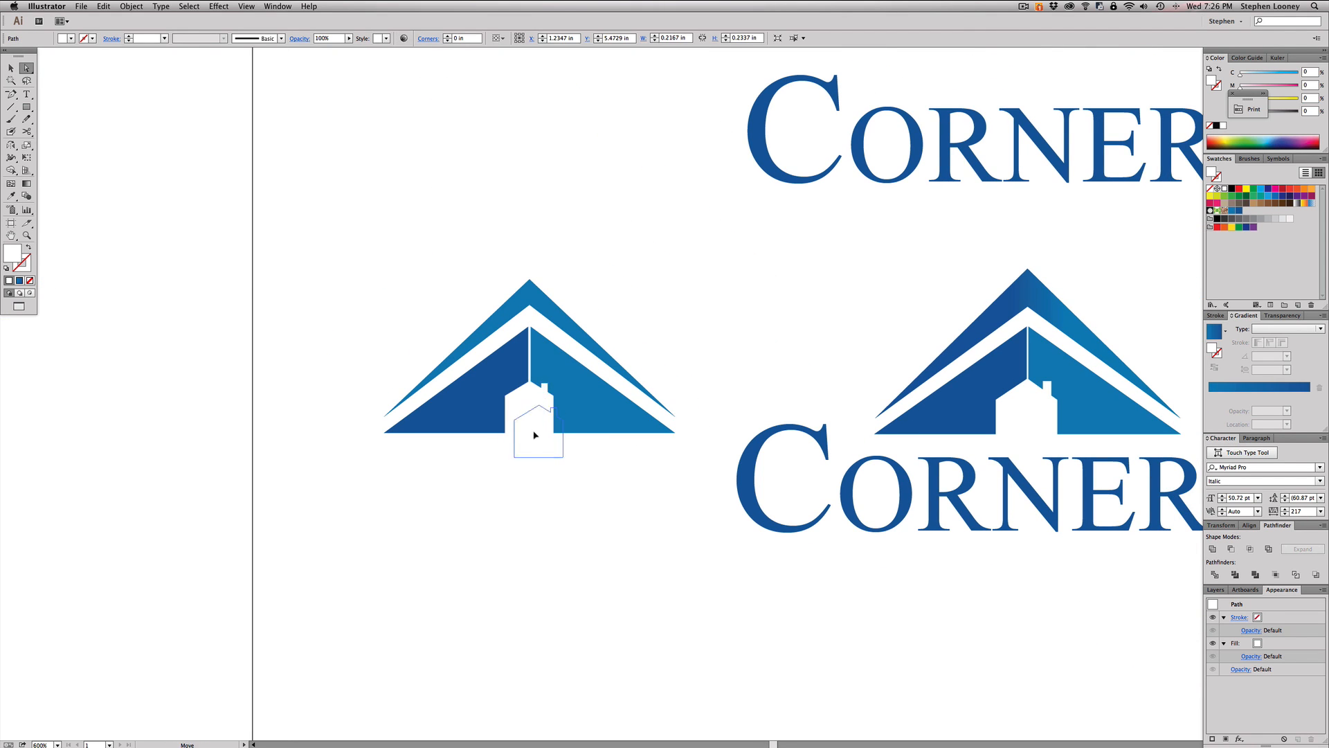
click(1239, 189)
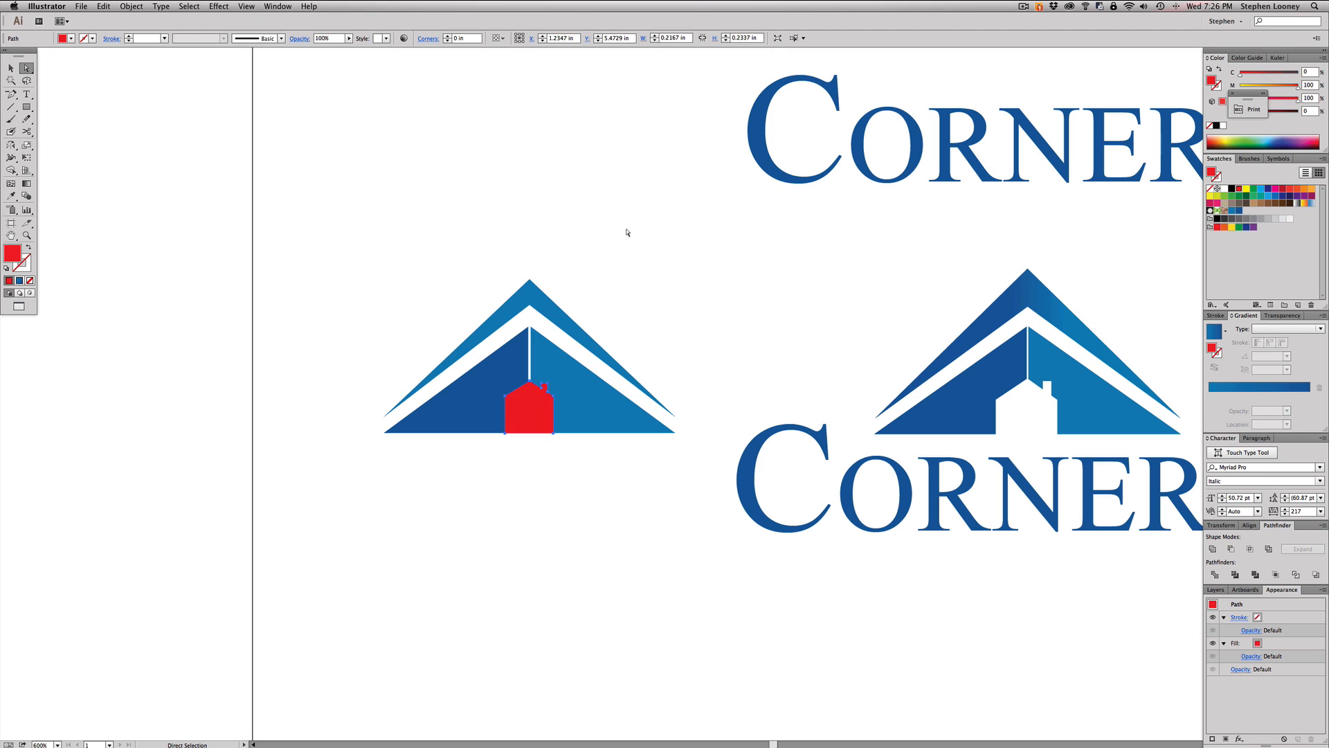
key(super+shift+a)
key(super+z)
key(super+z)
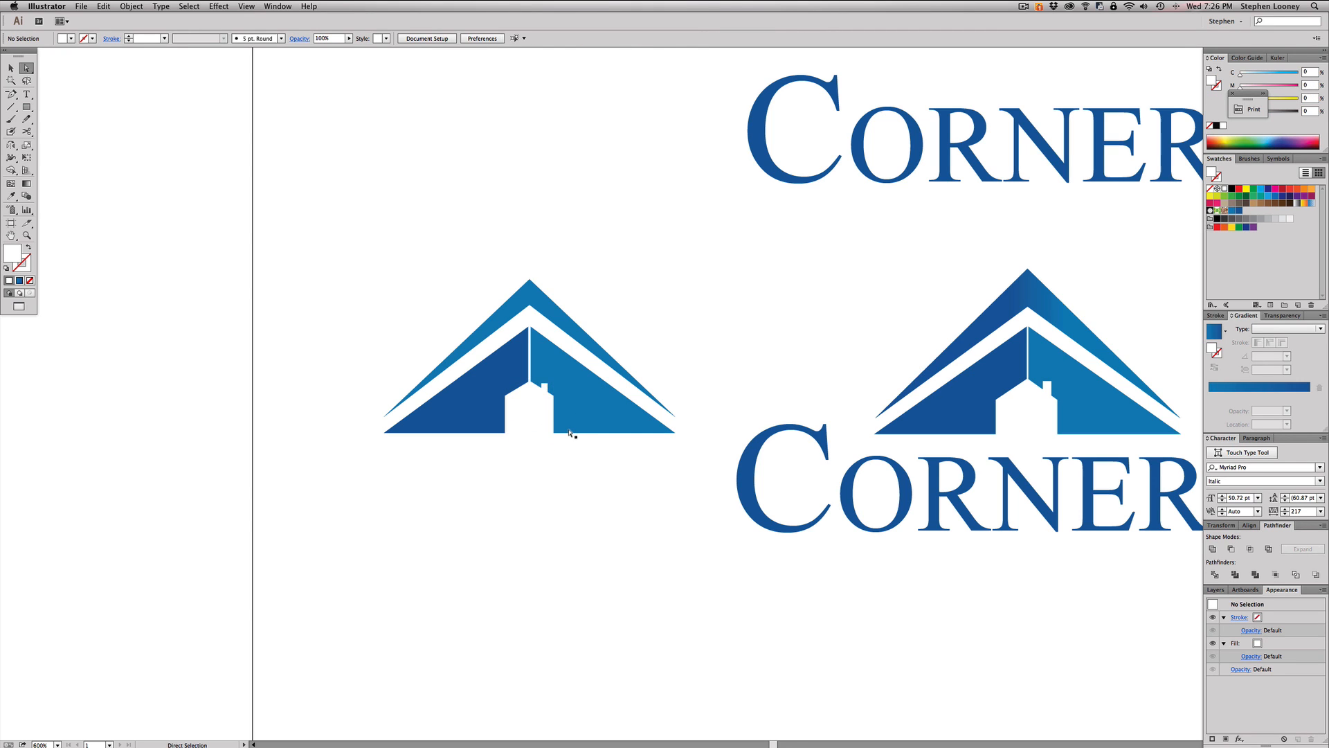
- Try to subtract the house from both triangle halves at once with Minus Front and undo the operation
key(super+shift+a)
drag(436, 268, 650, 546)
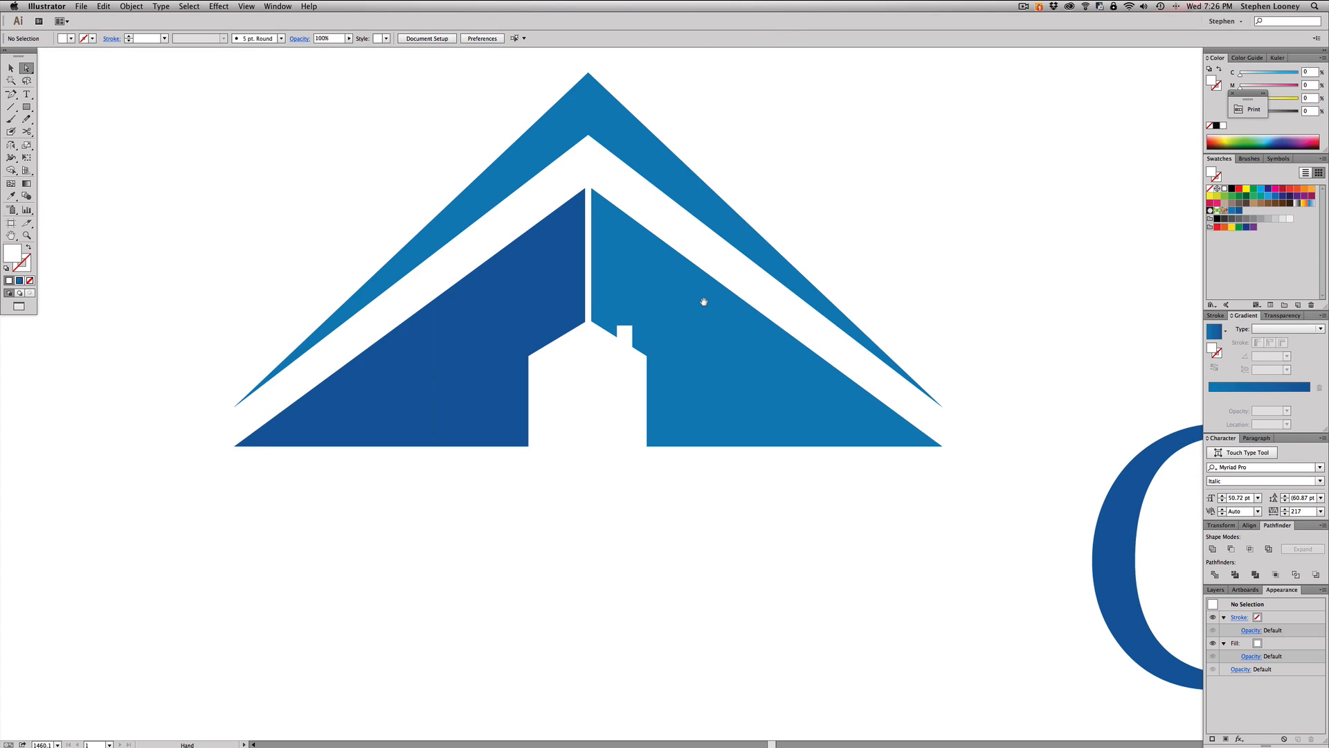
click(613, 285)
click(609, 434)
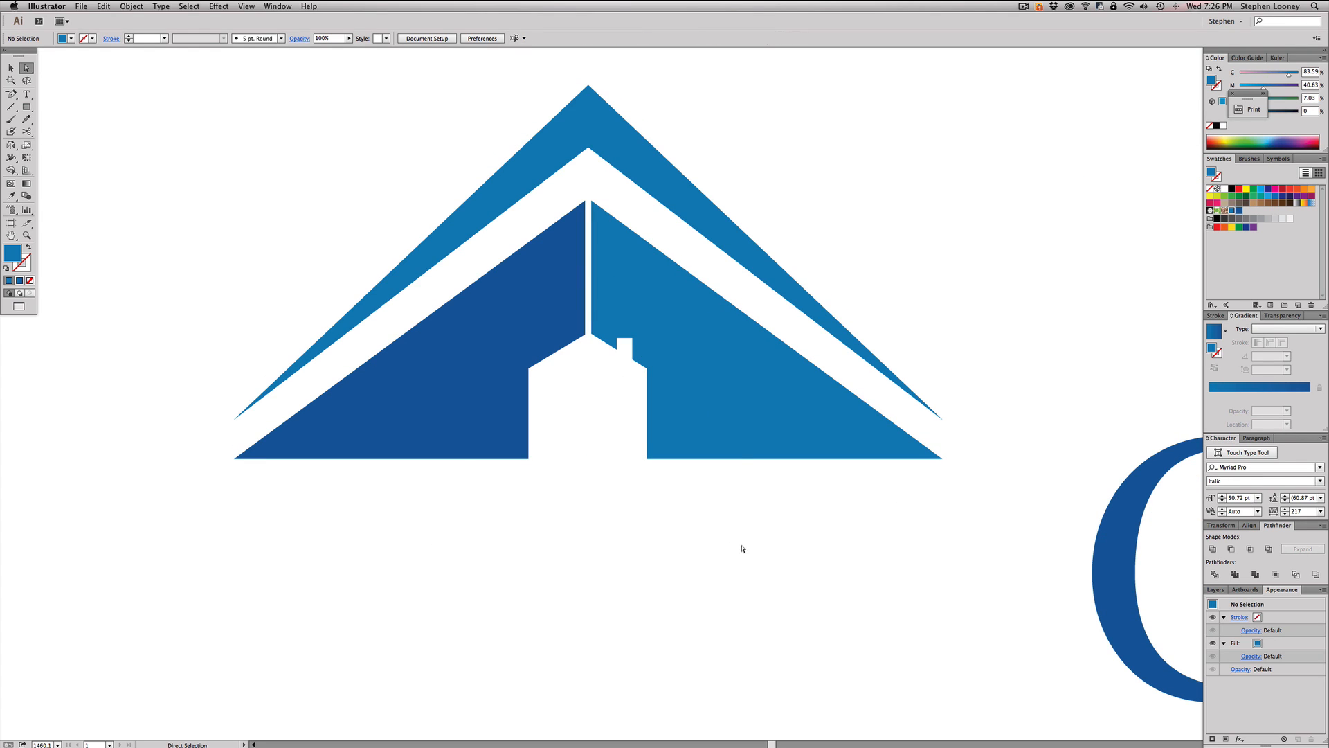
drag(742, 549, 455, 438)
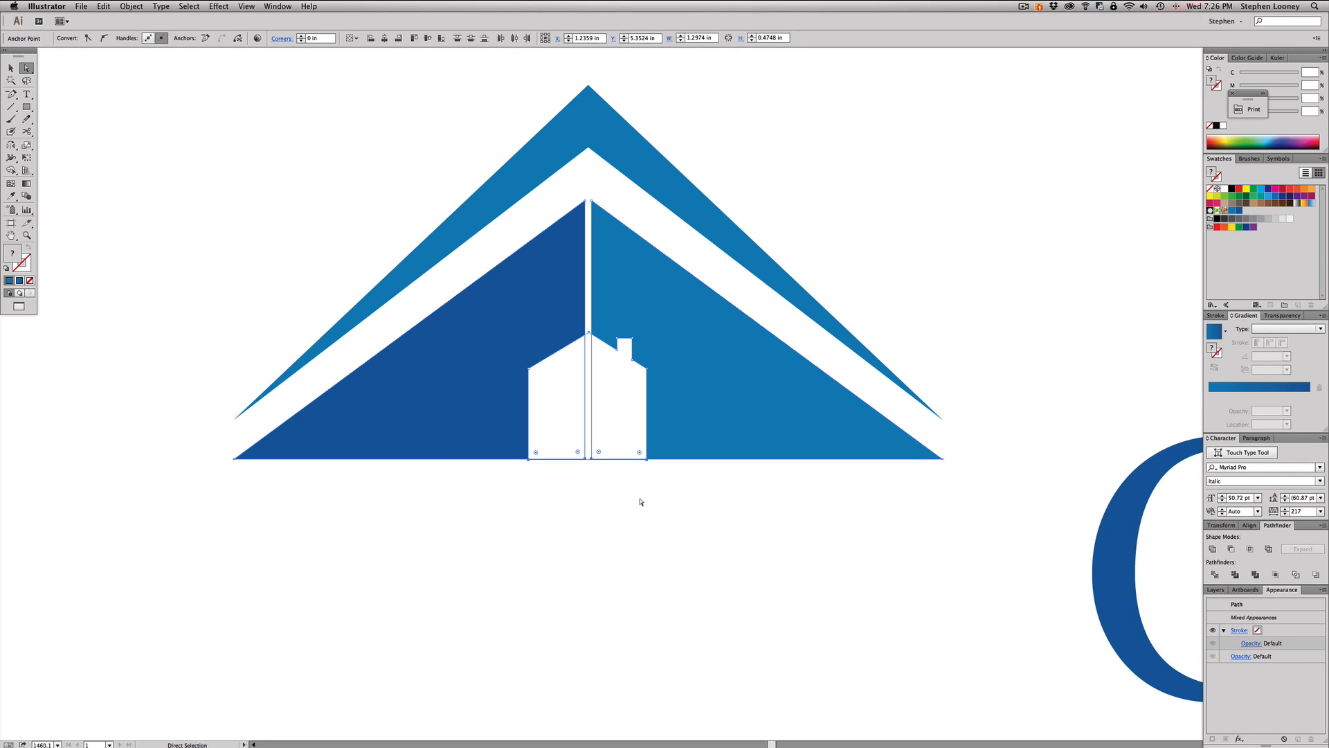
key(v)
drag(766, 533, 500, 461)
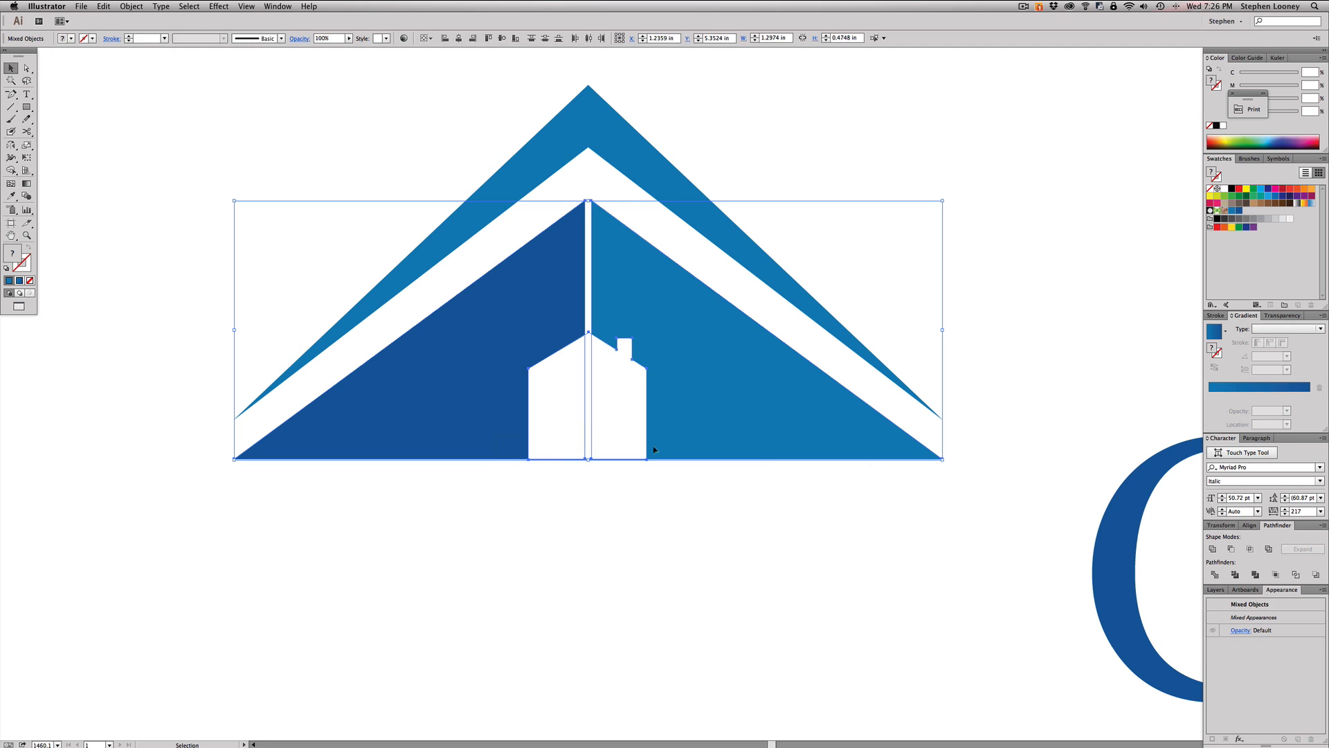
click(1230, 548)
click(718, 558)
key(super+z)
click(622, 403)
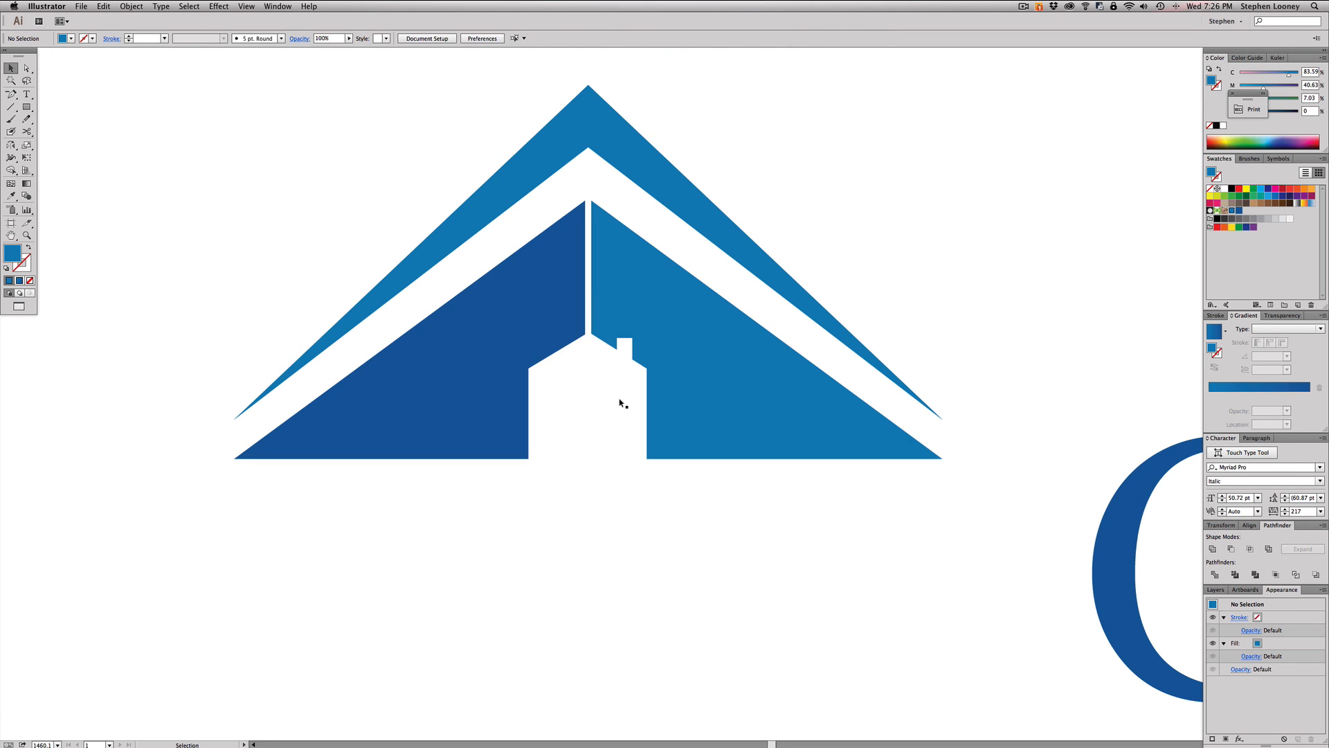
- Ungroup the dark and light blue triangle halves beneath the roof so they become separate paths
click(593, 312)
mouse_move(575, 288)
mouse_down()
mouse_move(596, 312)
mouse_move(575, 288)
mouse_up()
right_click(658, 342)
click(681, 519)
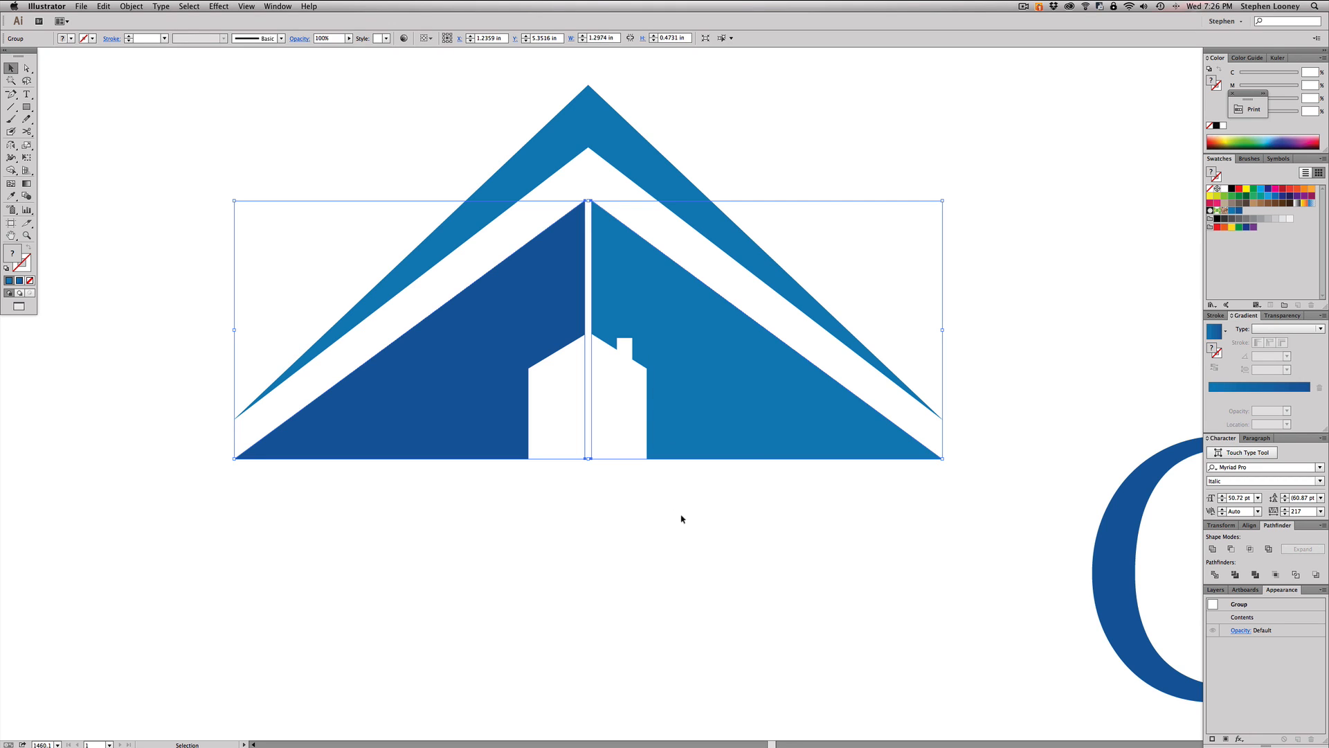
right_click(663, 382)
click(676, 504)
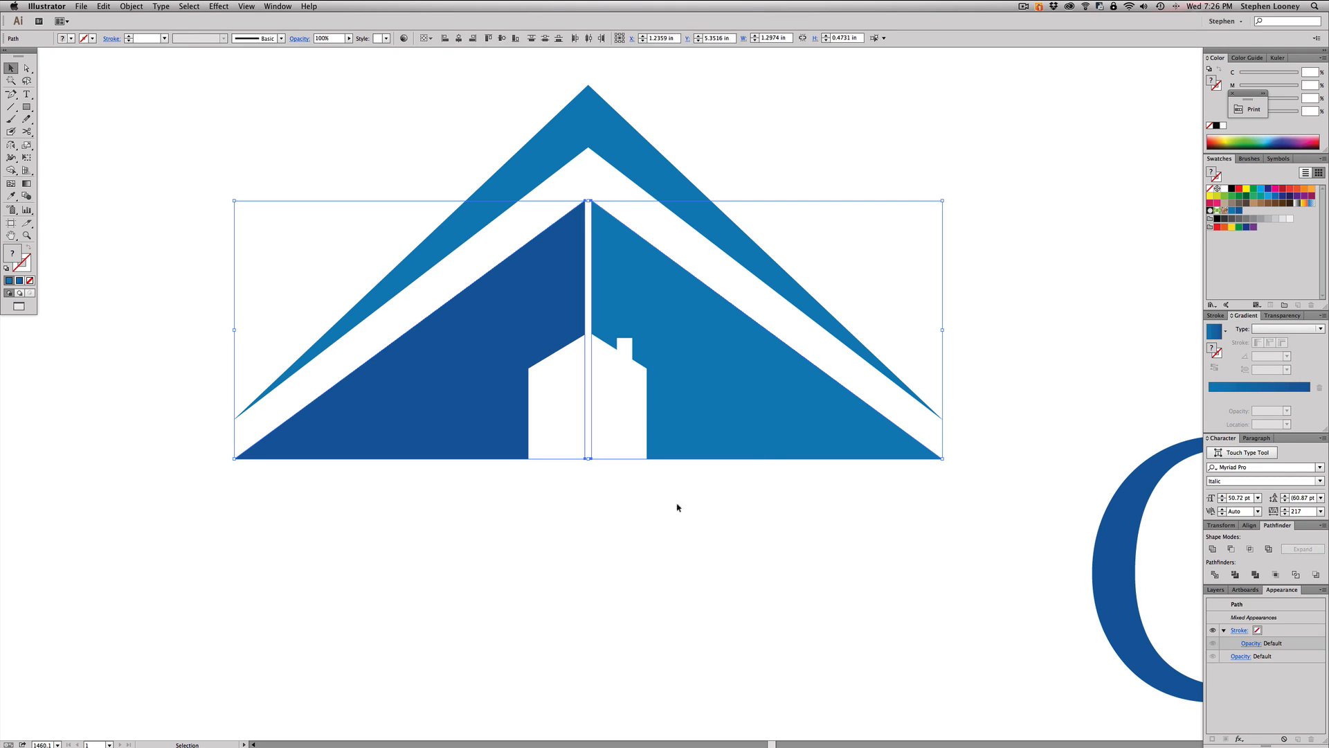
- Try Minus Front on the house and both ungrouped triangle halves together, and undo it
drag(701, 506, 499, 413)
click(1231, 548)
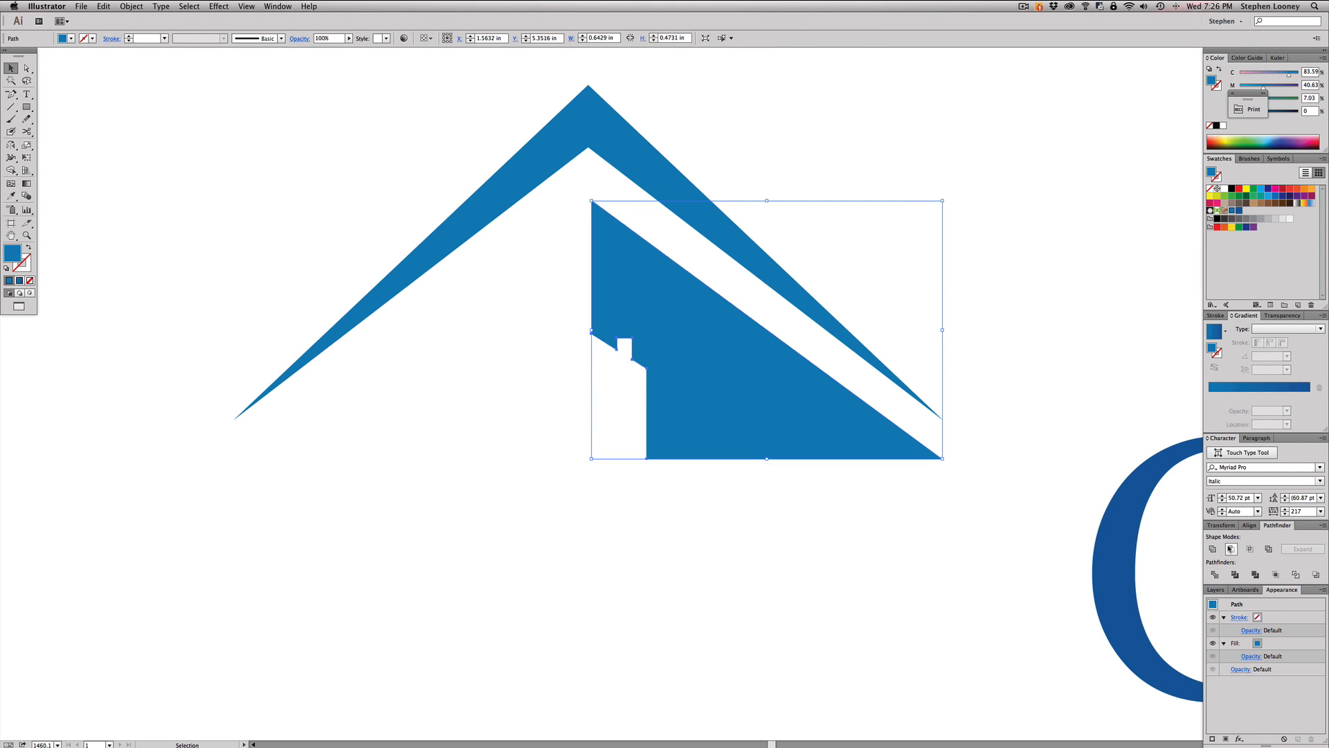
key(cmd+z)
- Copy the white house shape and subtract the original from the light blue triangle half with Minus Front
click(722, 538)
click(619, 415)
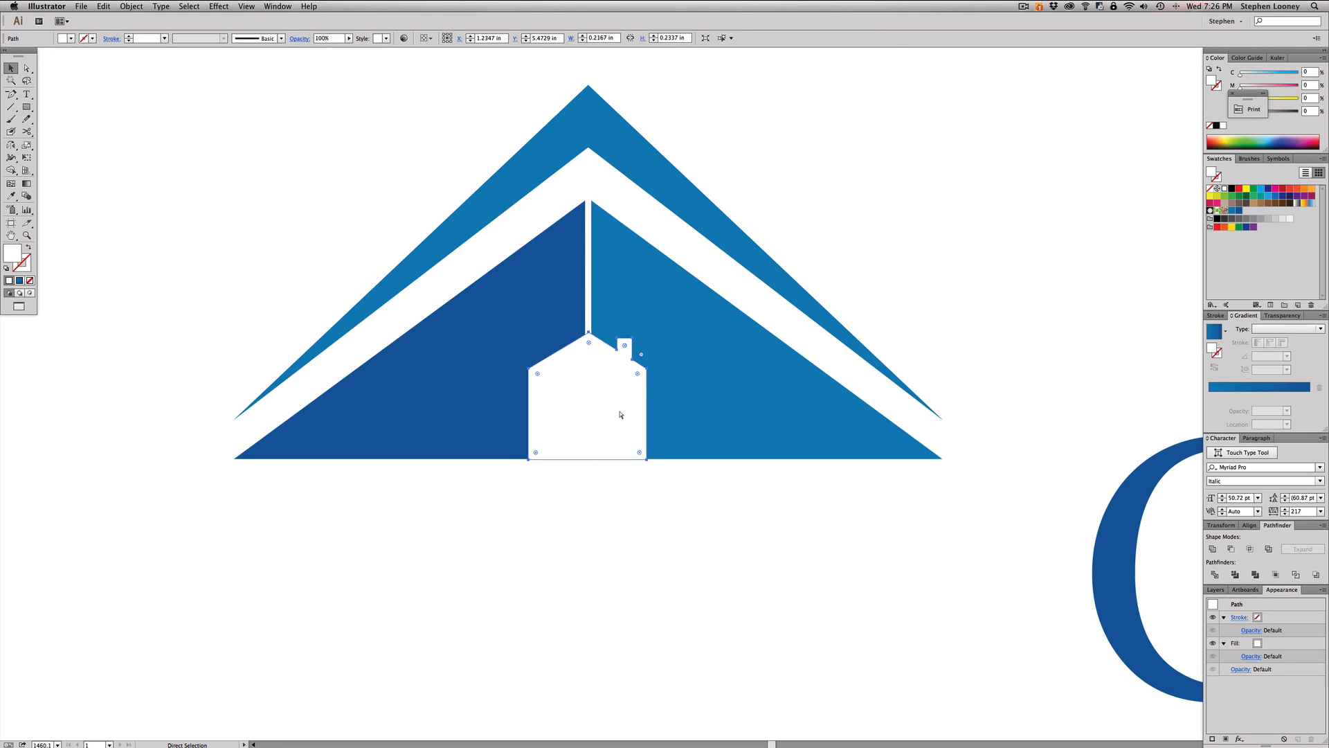
drag(742, 506, 595, 405)
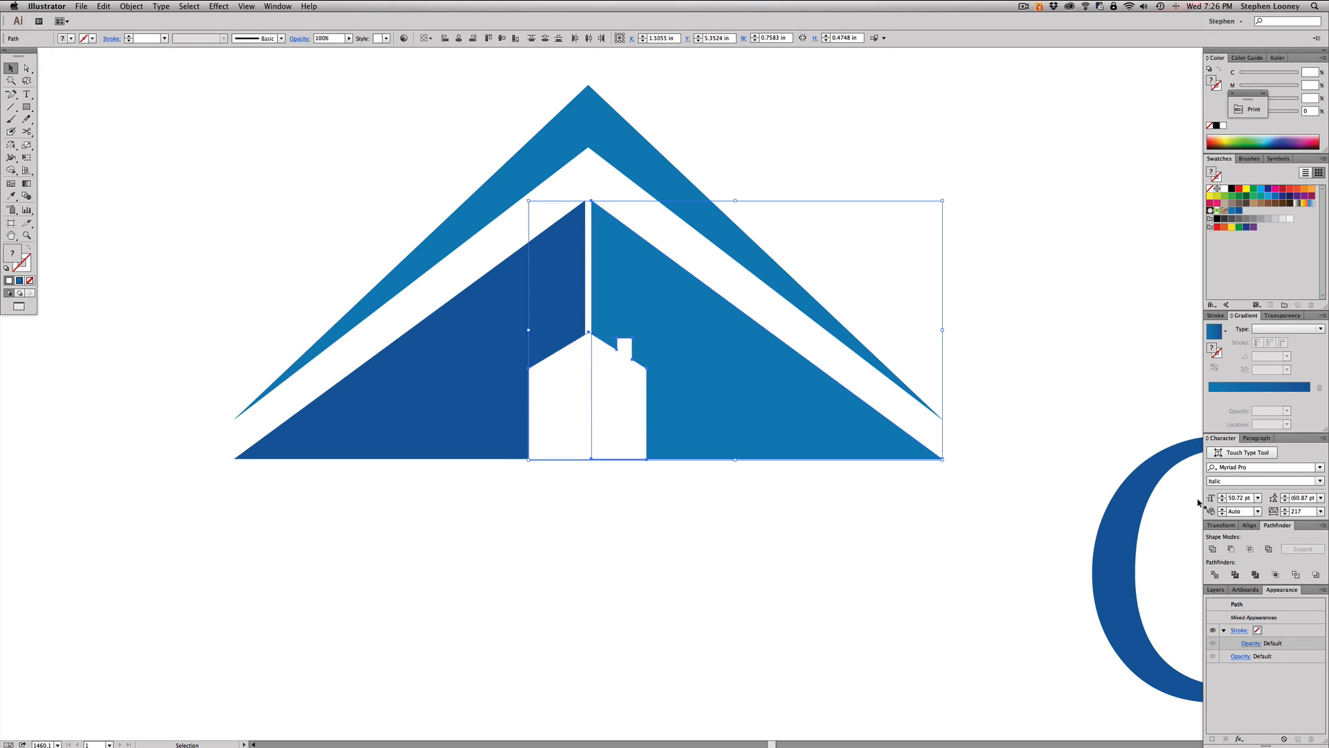
click(1231, 549)
click(607, 537)
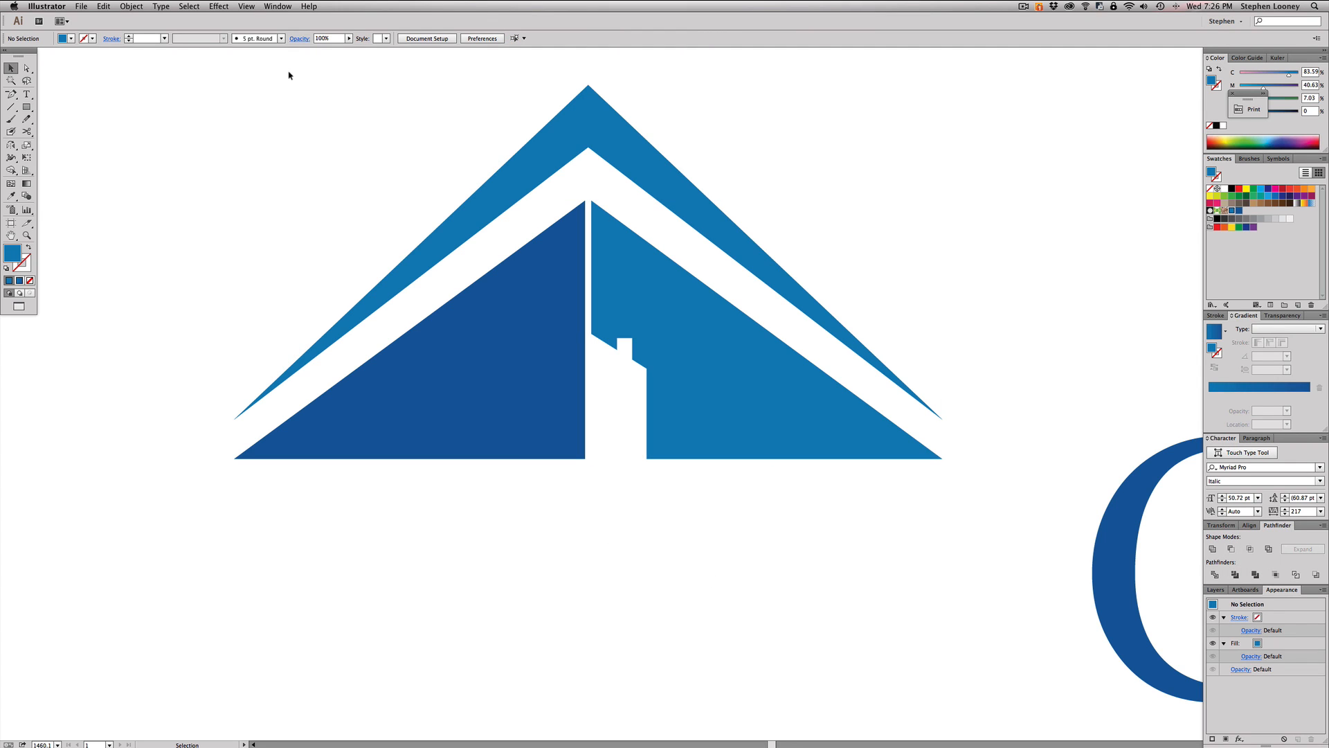
- Paste the copied house in front and subtract it from the dark blue triangle half with Minus Front
click(127, 6)
mouse_move(104, 6)
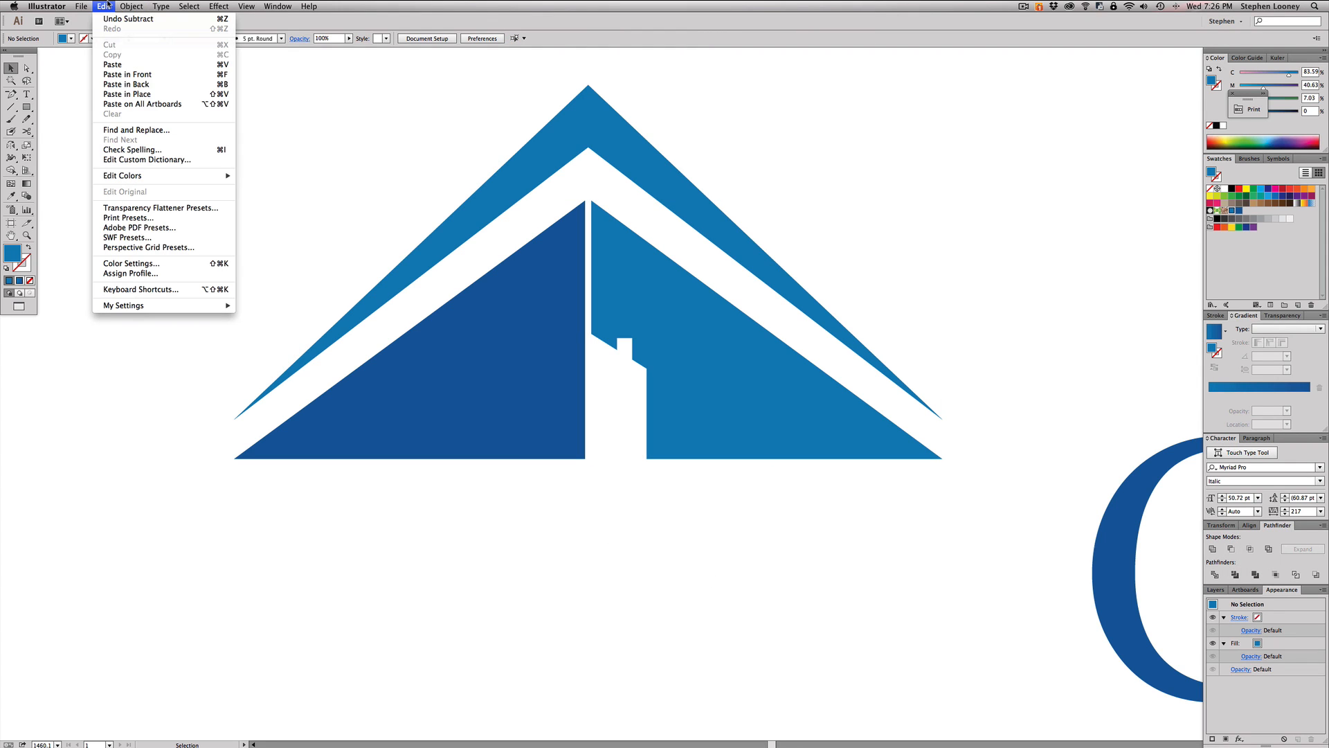
click(128, 74)
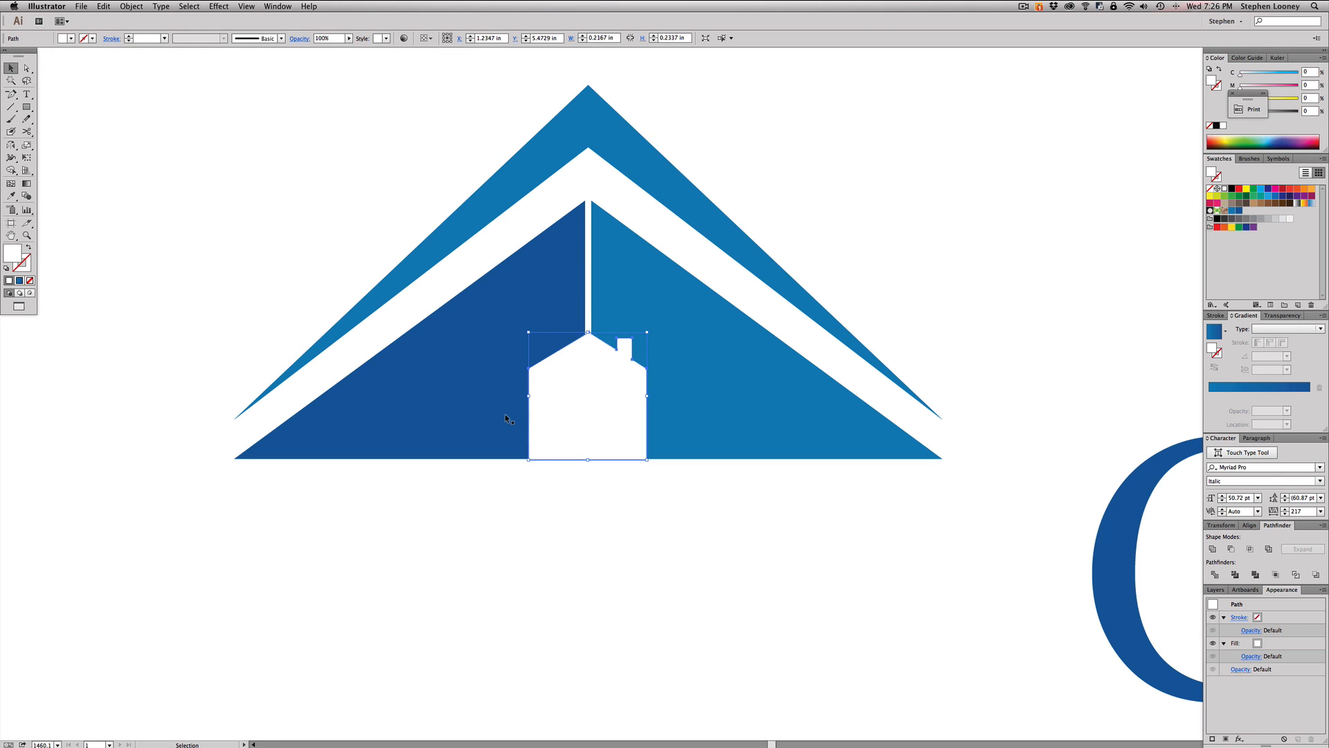
shift+click(475, 405)
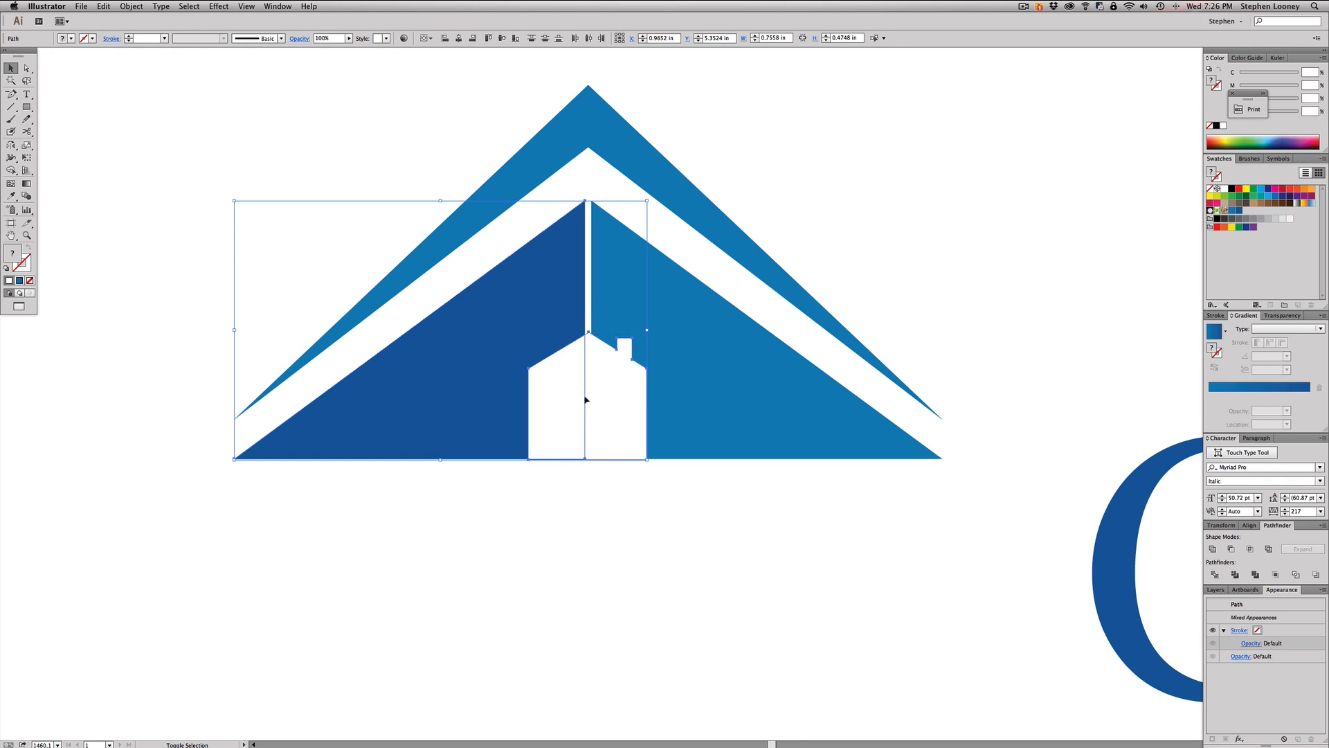
click(1230, 549)
click(652, 569)
- Test the icon's cut-outs against a red rectangle of about 1.69 by 1.15 in sent behind it, and delete the rectangle
alt+click(700, 324)
key(m)
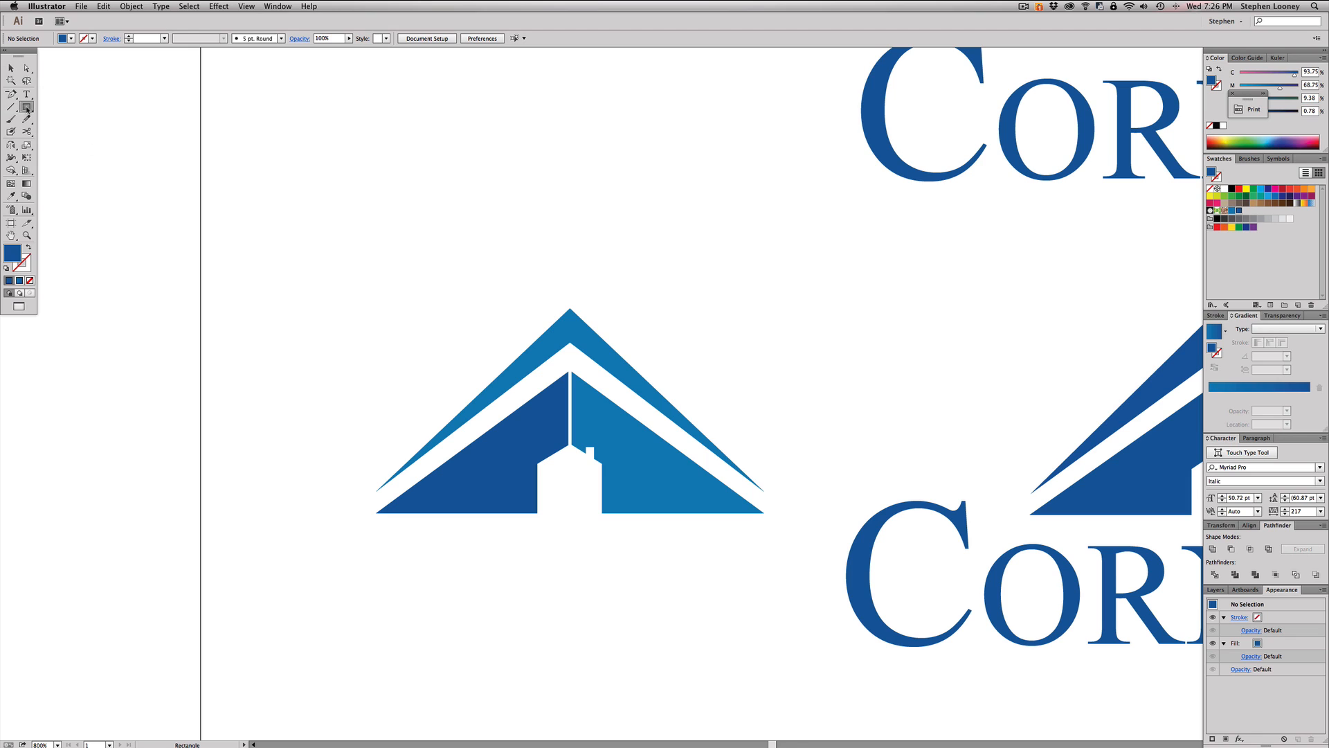
drag(323, 266, 827, 607)
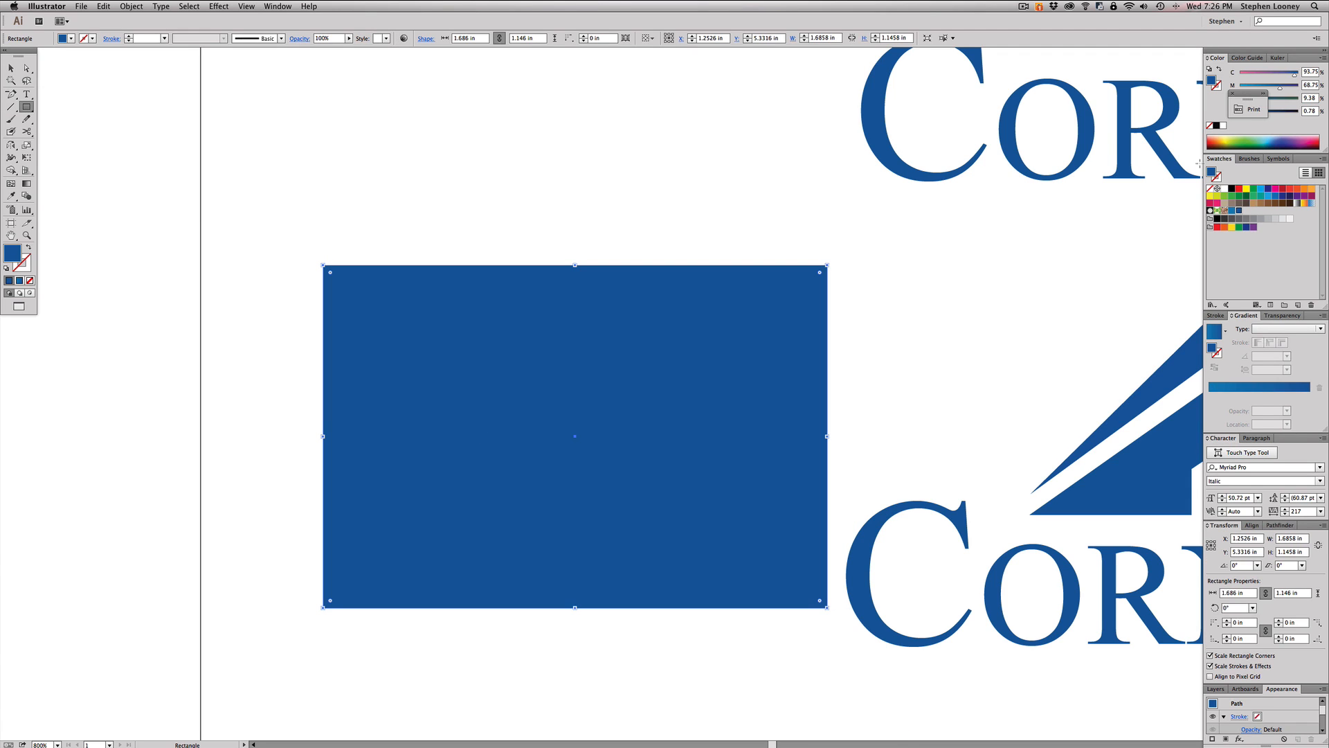
click(1239, 189)
key(super+shift+bracketleft)
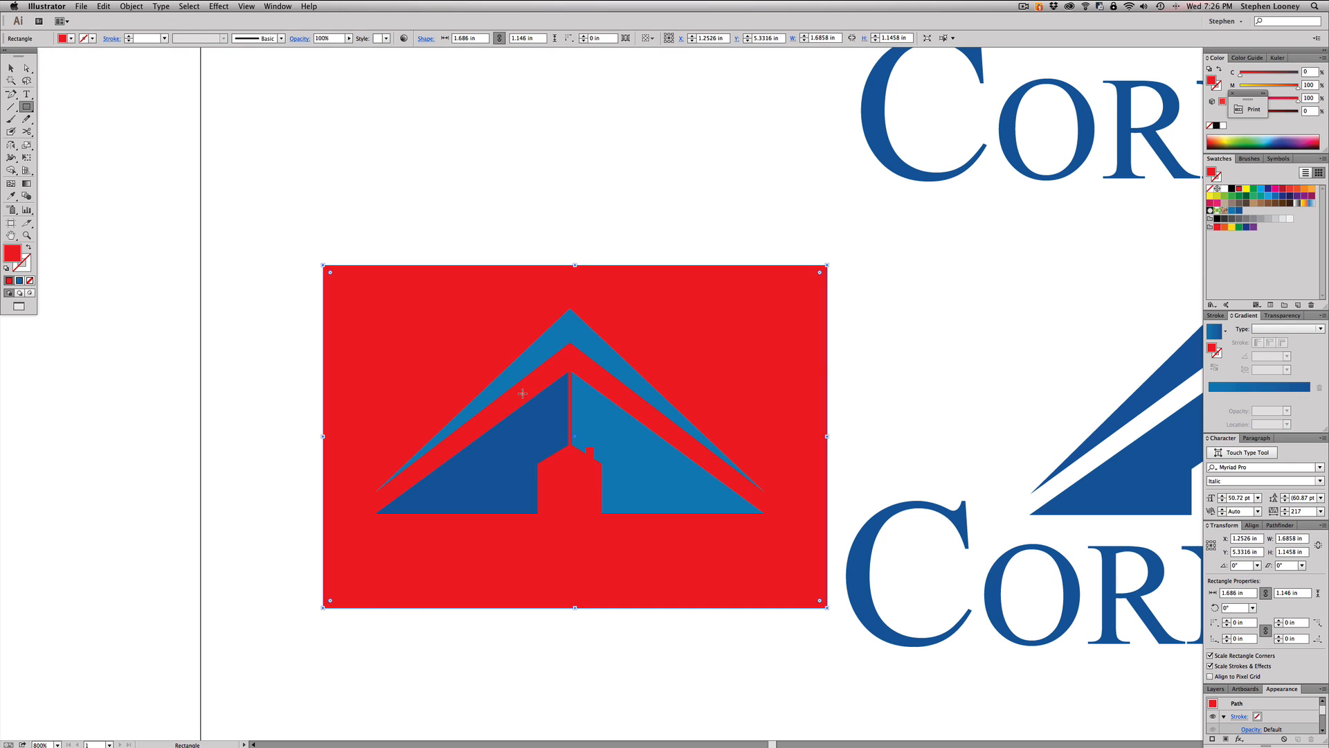
key(BackSpace)
key(v)
- Fill the upper roof chevron with the blue linear gradient, redraw it horizontally at -180° across the chevron's middle, and deselect
key(super+minus)
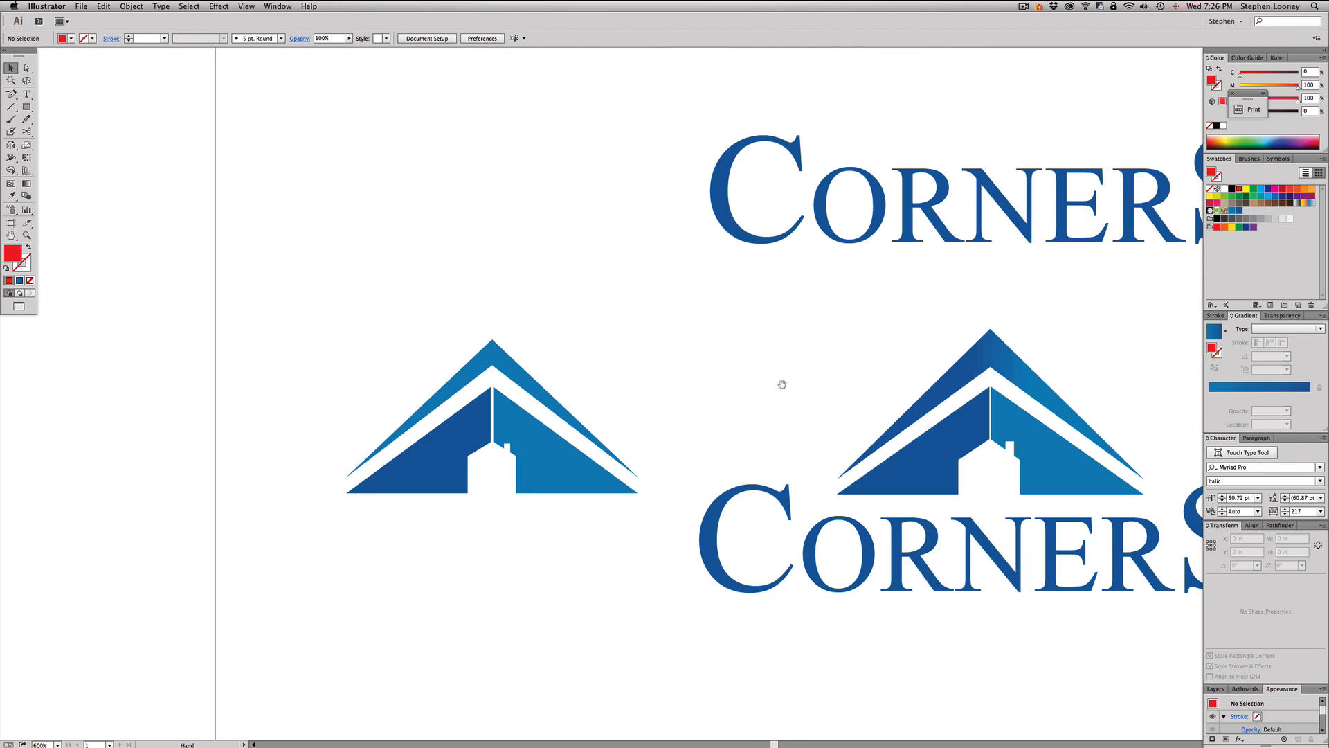
drag(532, 375, 571, 377)
click(548, 368)
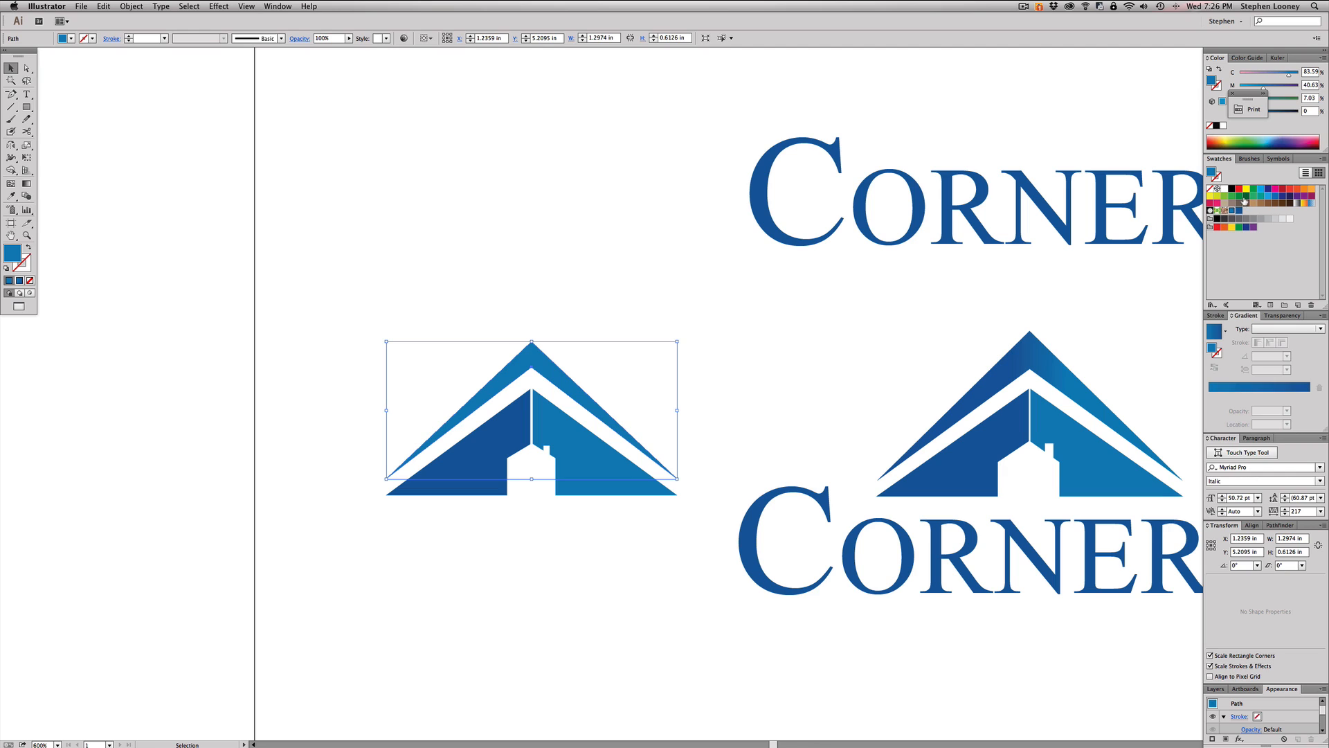
click(1239, 391)
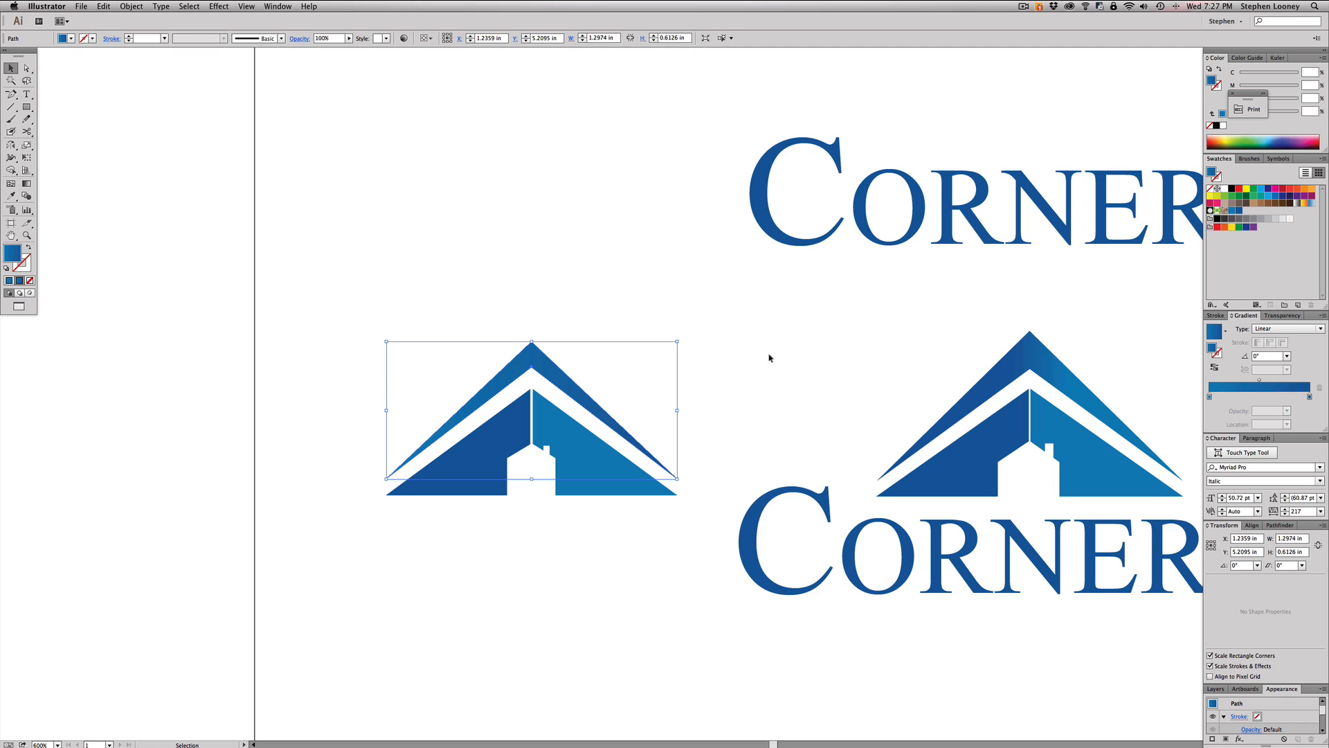
click(26, 184)
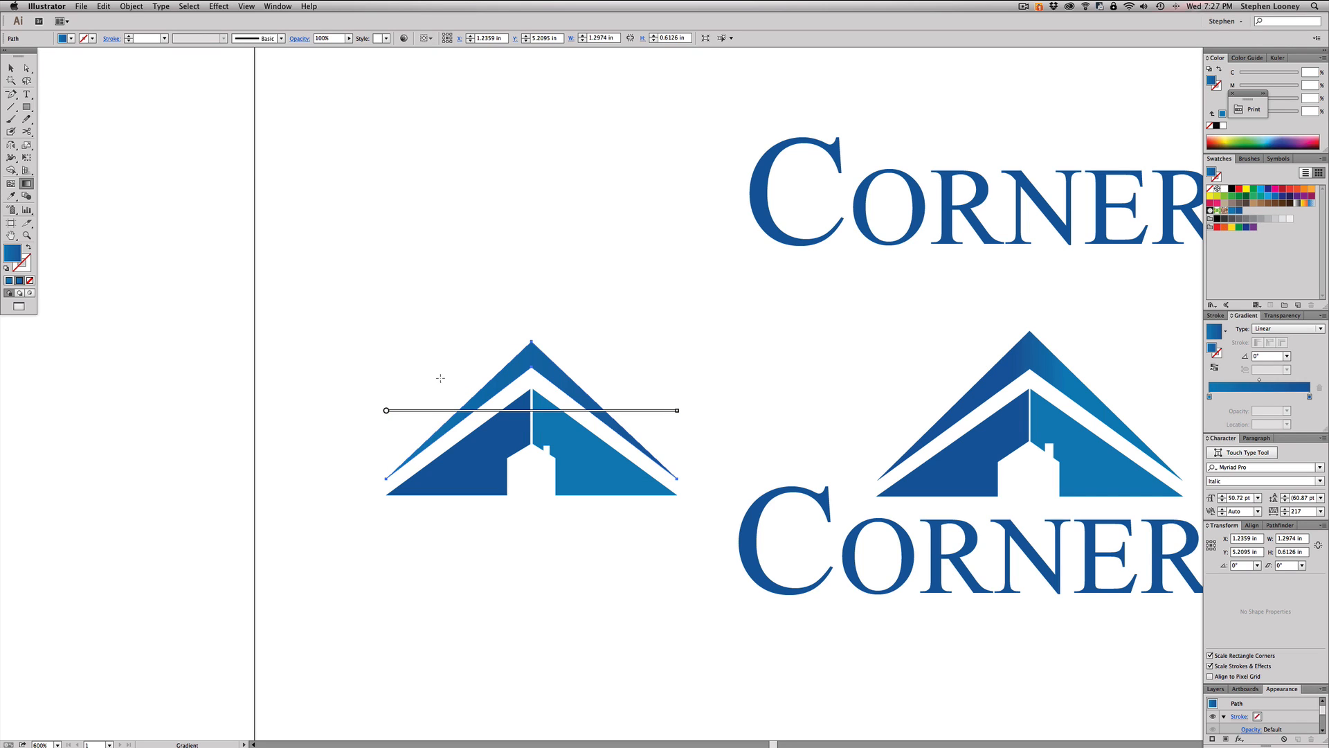
mouse_move(440, 376)
mouse_down()
mouse_move(625, 381)
mouse_move(448, 391)
mouse_up()
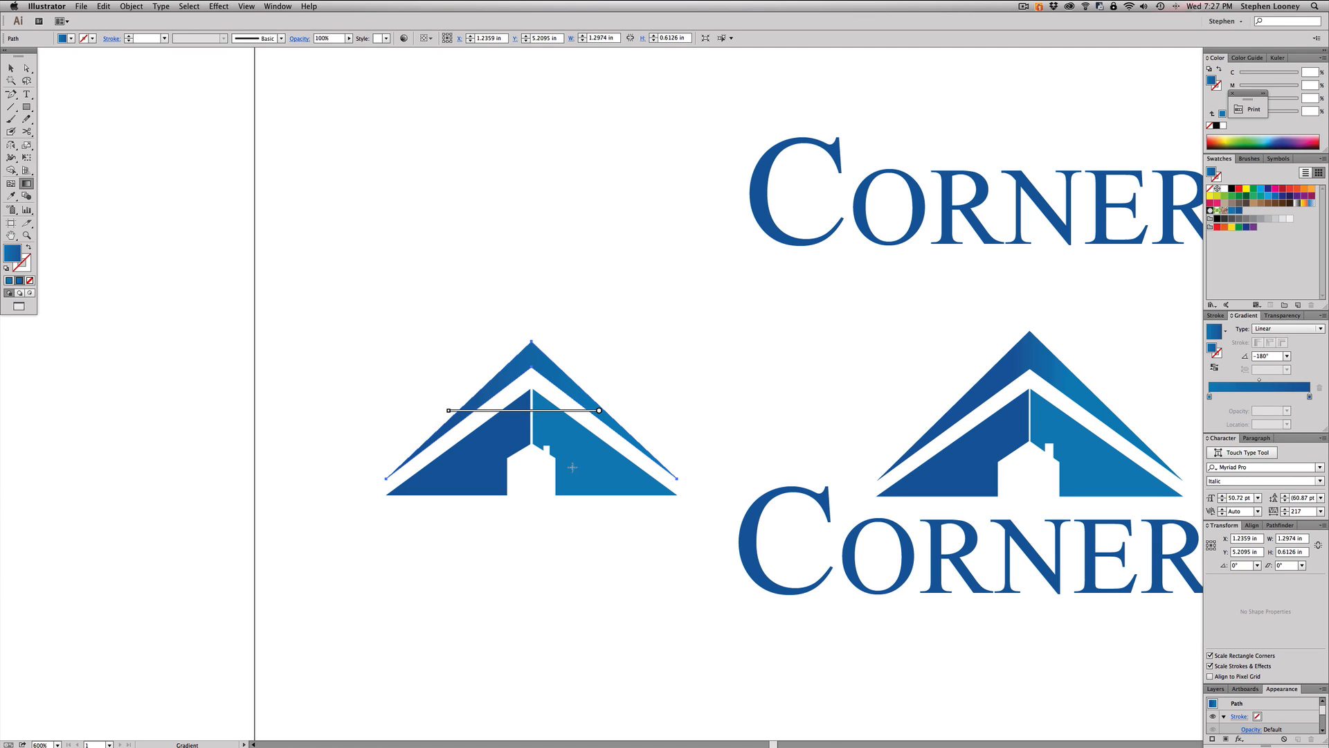
key(v)
click(528, 249)
- Group the finished icon's shapes and place the group directly above the upper CornerStone wordmark
key(super+minus)
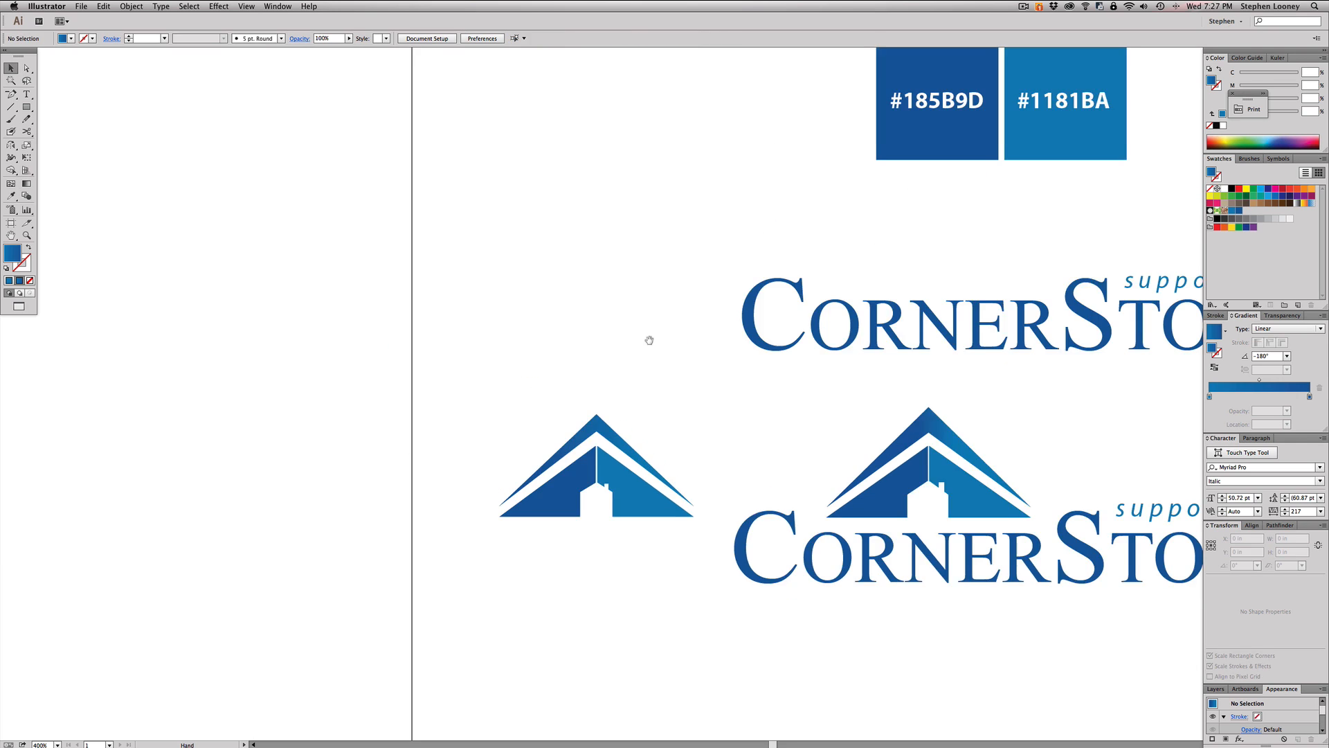
drag(449, 405, 918, 303)
key(super+g)
scroll(899, 305, right, 5)
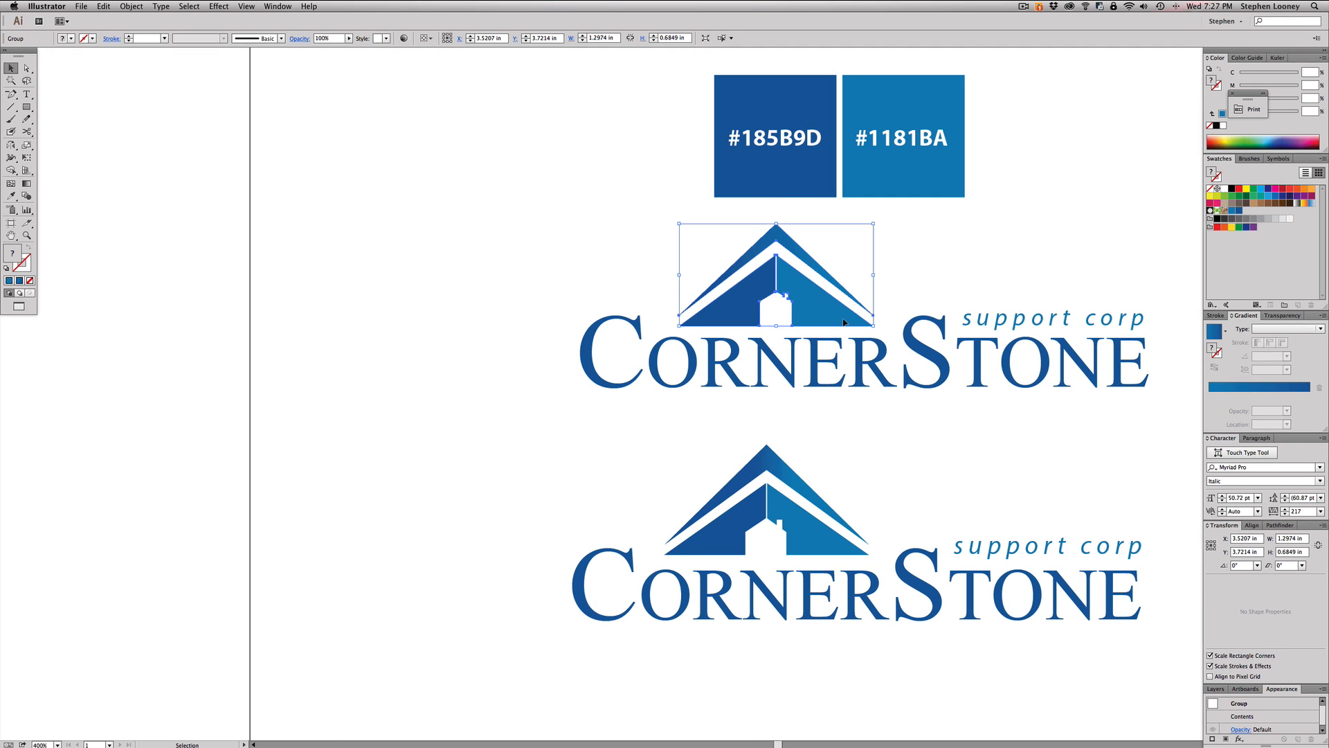
- Enlarge the icon group from its centre to about 1.44 by 0.76 in with Free Transform and shift it slightly upward
key(e)
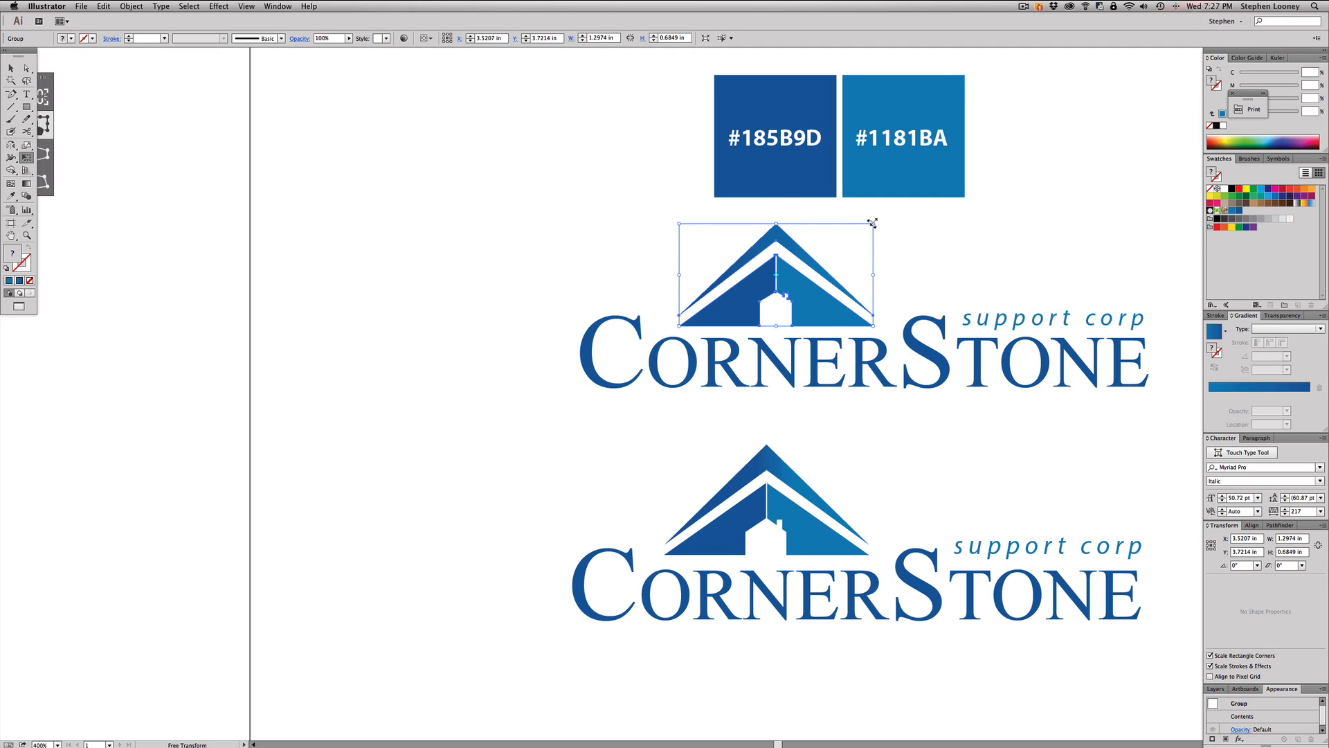
drag(874, 221, 883, 215)
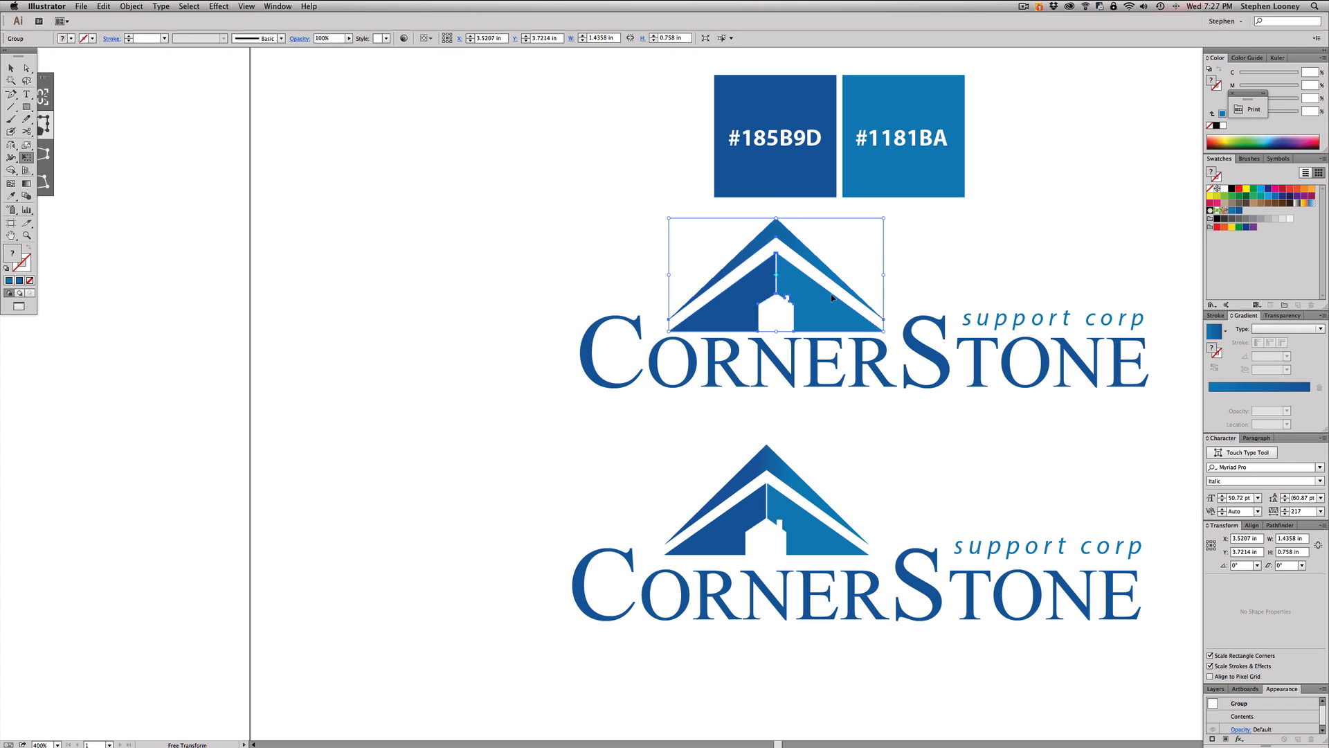
drag(831, 294, 831, 294)
scroll(831, 294, right, 5)
scroll(832, 294, up, 3)
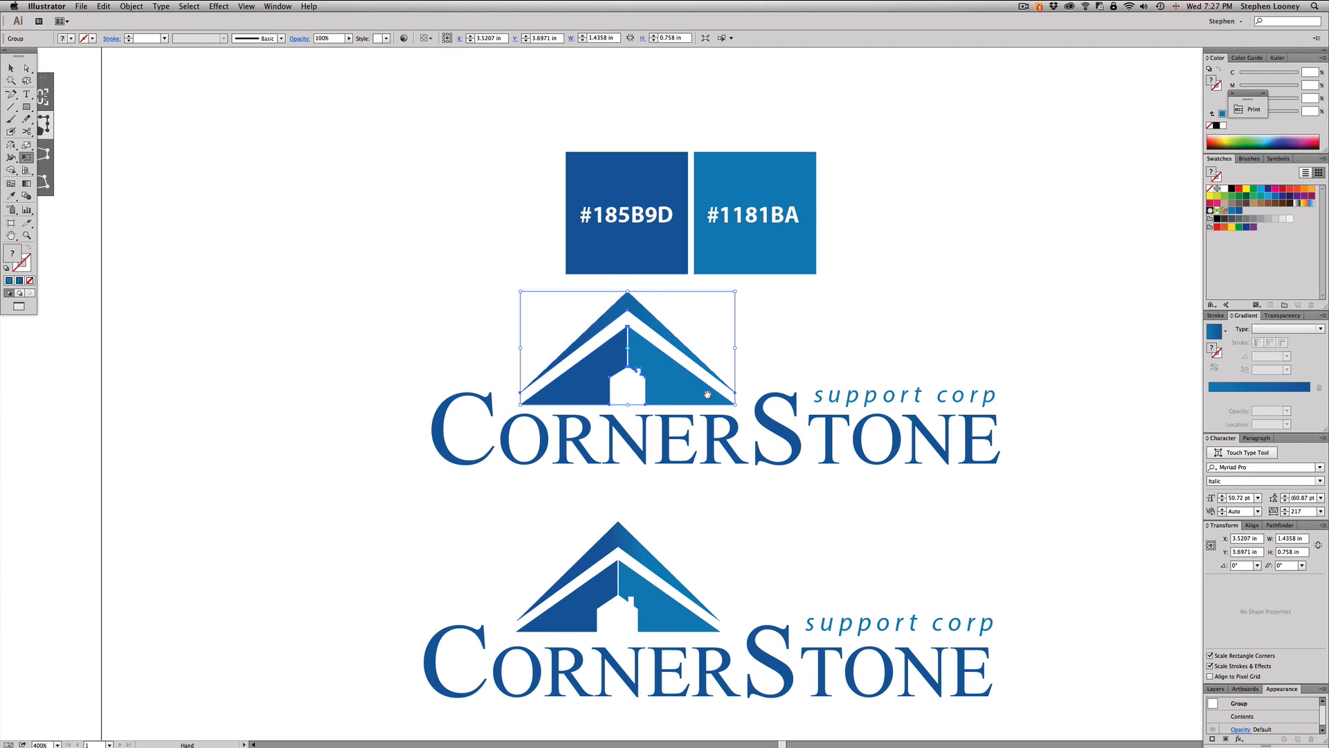
key(v)
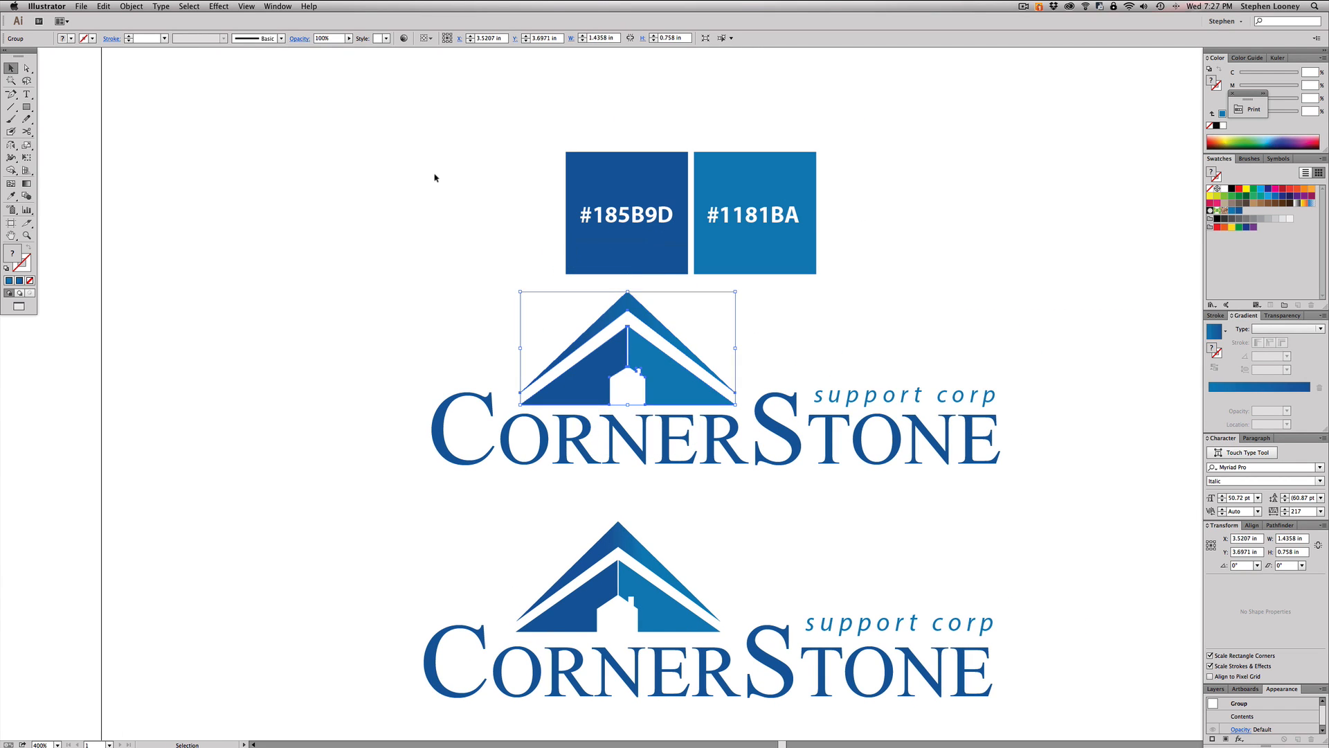
- Move the two hex colour squares higher above the upper logo and deselect them
drag(451, 158, 795, 217)
click(911, 292)
drag(896, 300, 870, 258)
drag(775, 348, 753, 373)
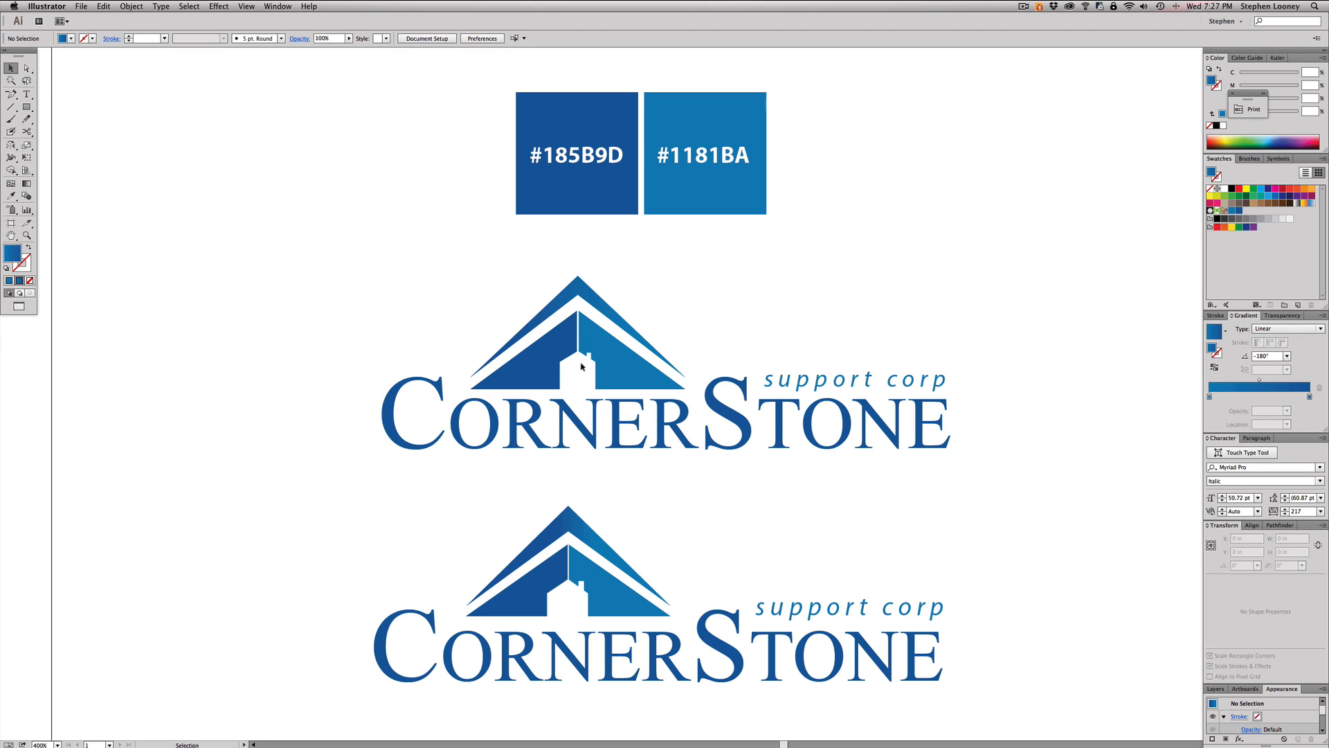
- Tighten the kerning between the S and T in the upper CornerStone wordmark to -20
drag(606, 361, 592, 361)
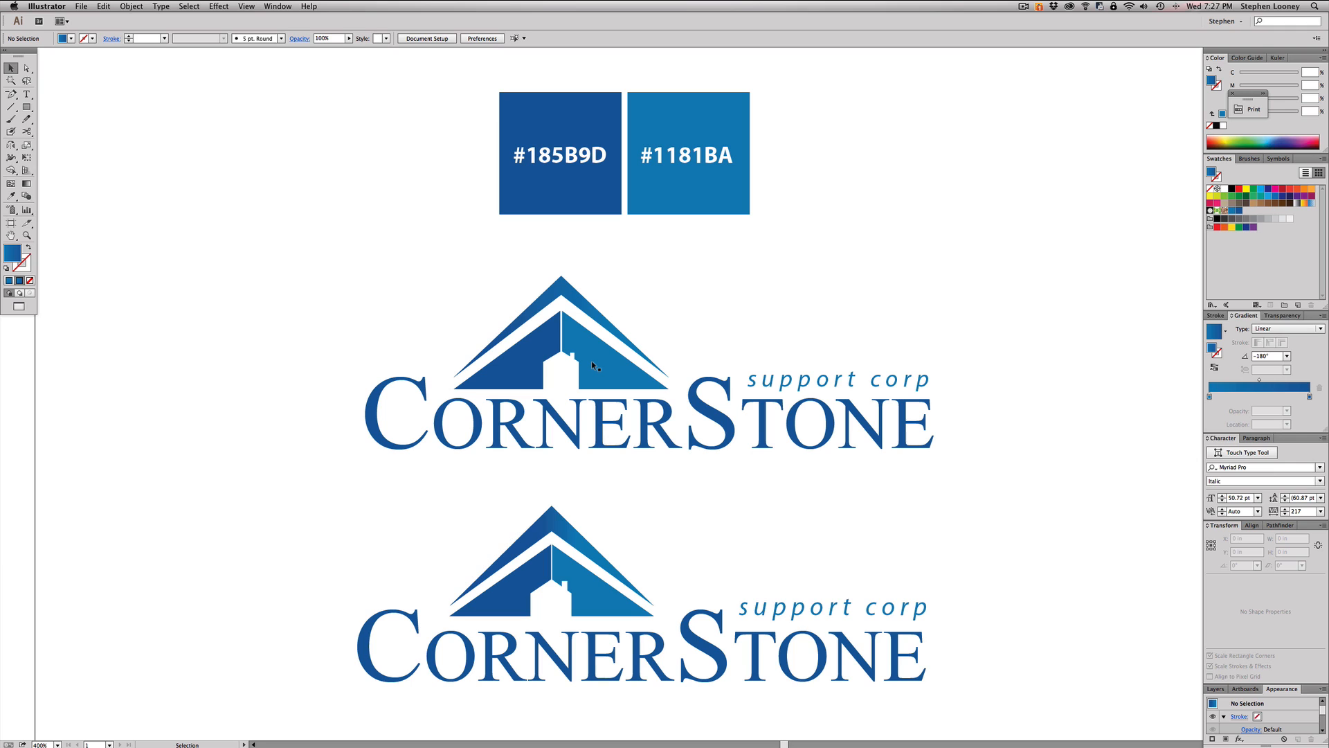
scroll(591, 360, right, 2)
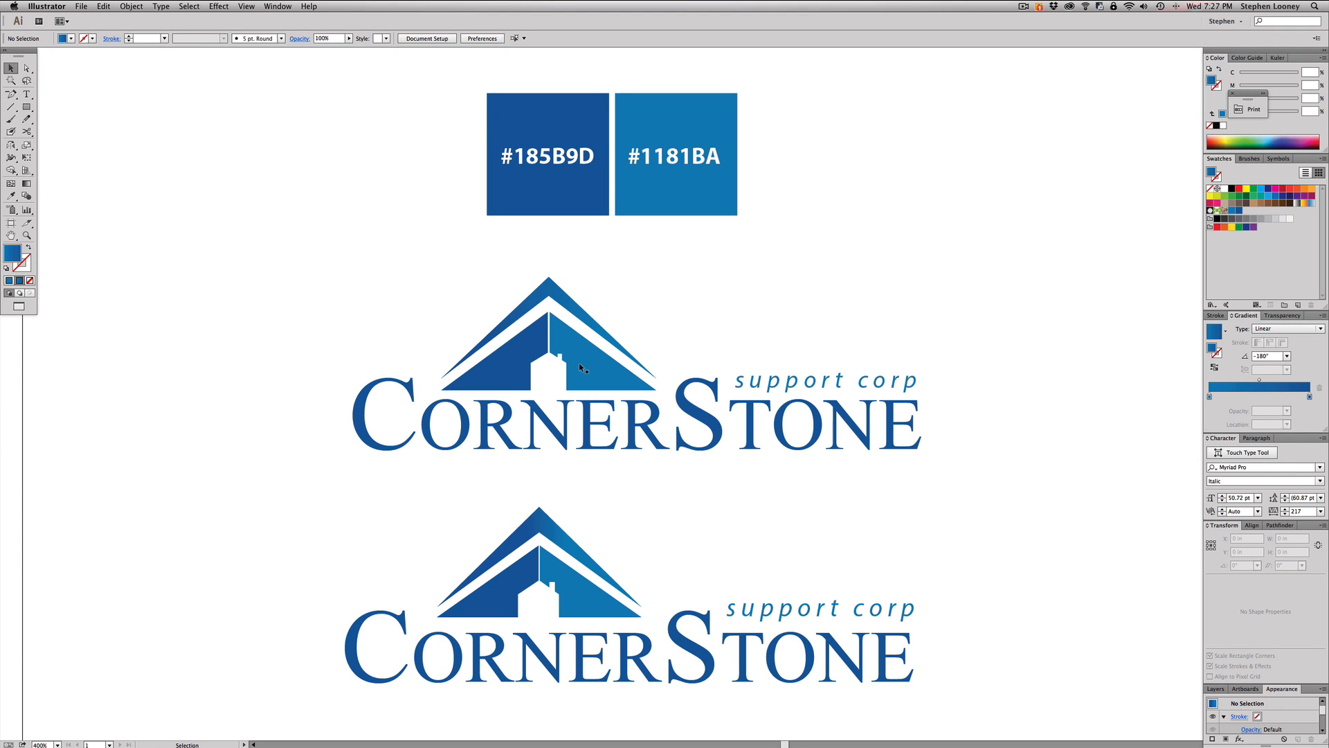
double_click(738, 420)
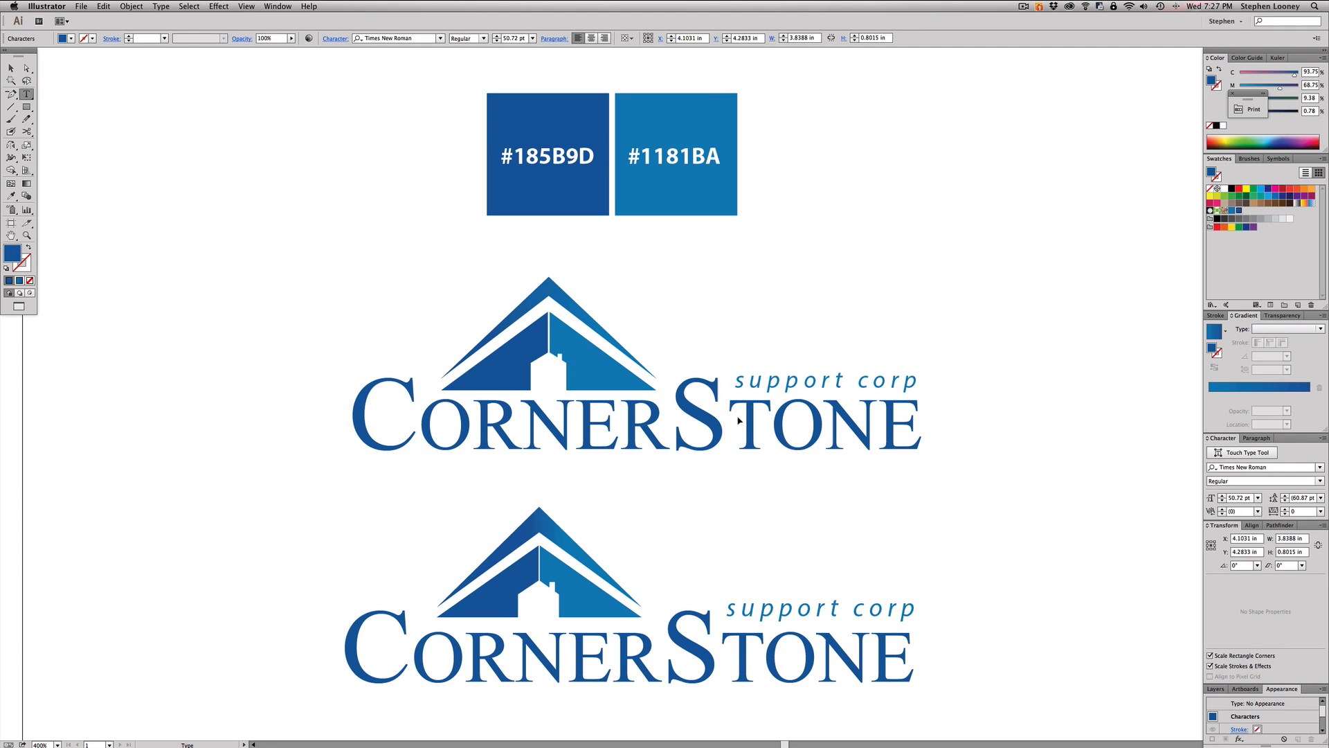
key(alt+Left)
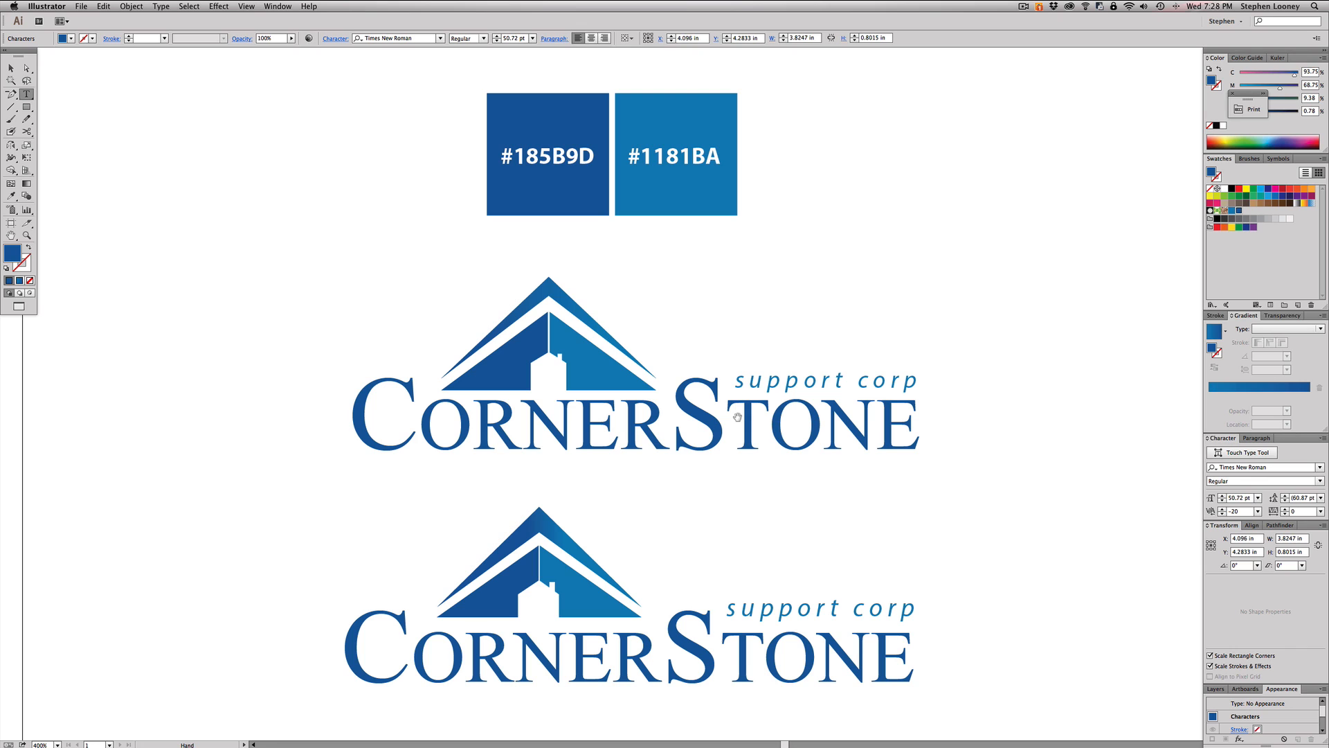
key(Escape)
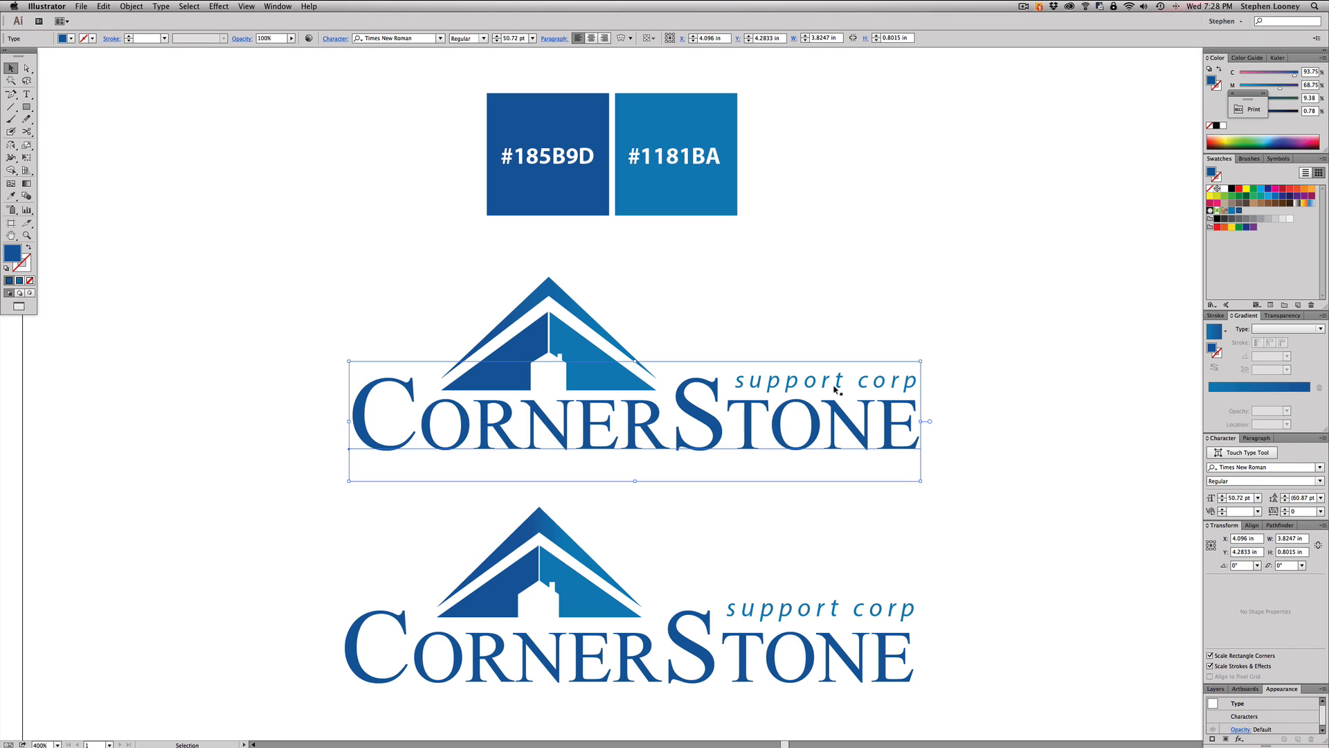
- Nudge the upper logo's "support corp" tagline slightly left over the wordmark and deselect it
click(816, 360)
click(799, 385)
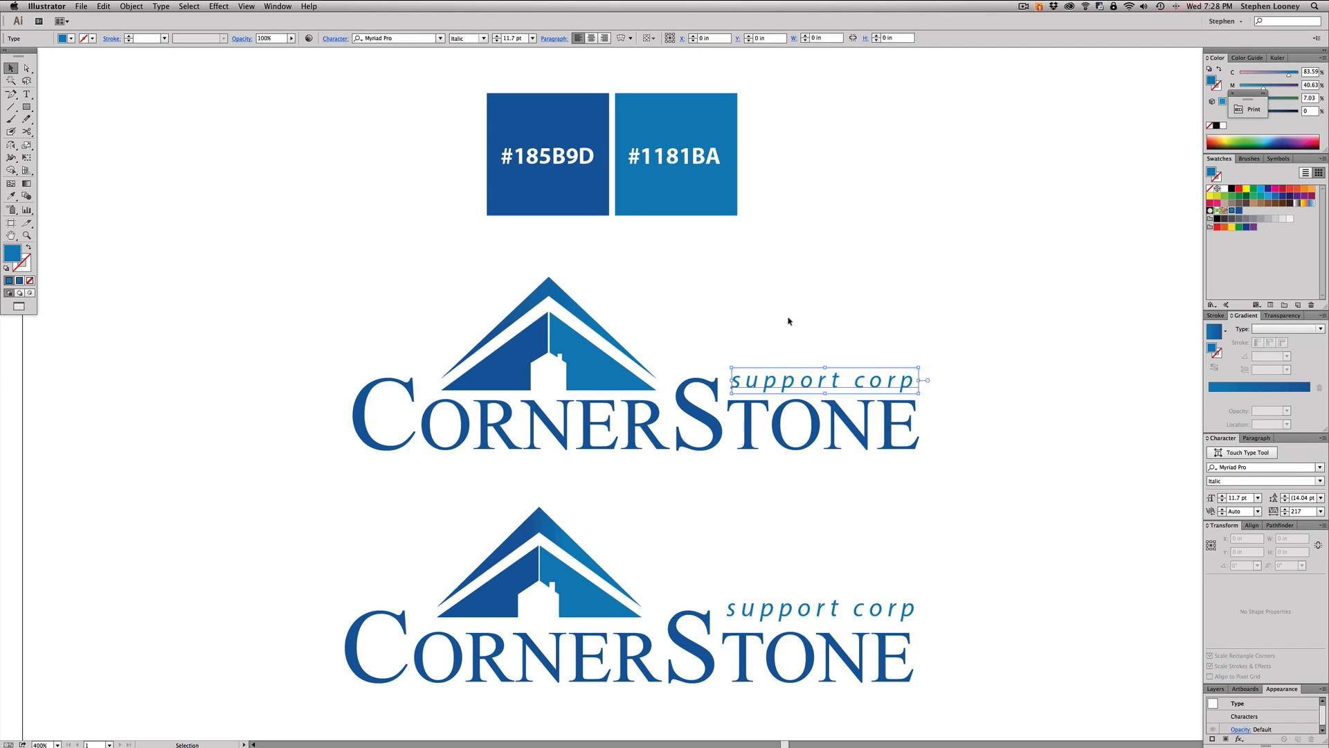
click(796, 322)
scroll(807, 326, left, 2)
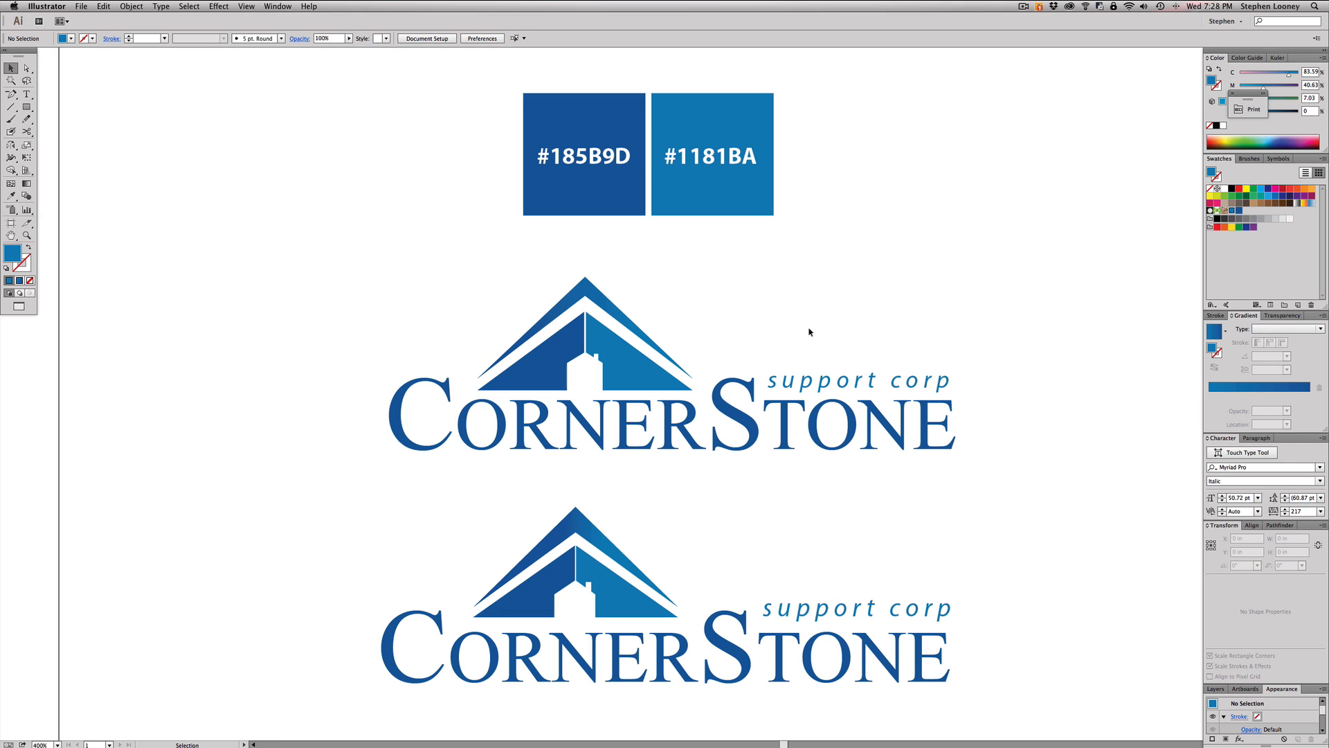